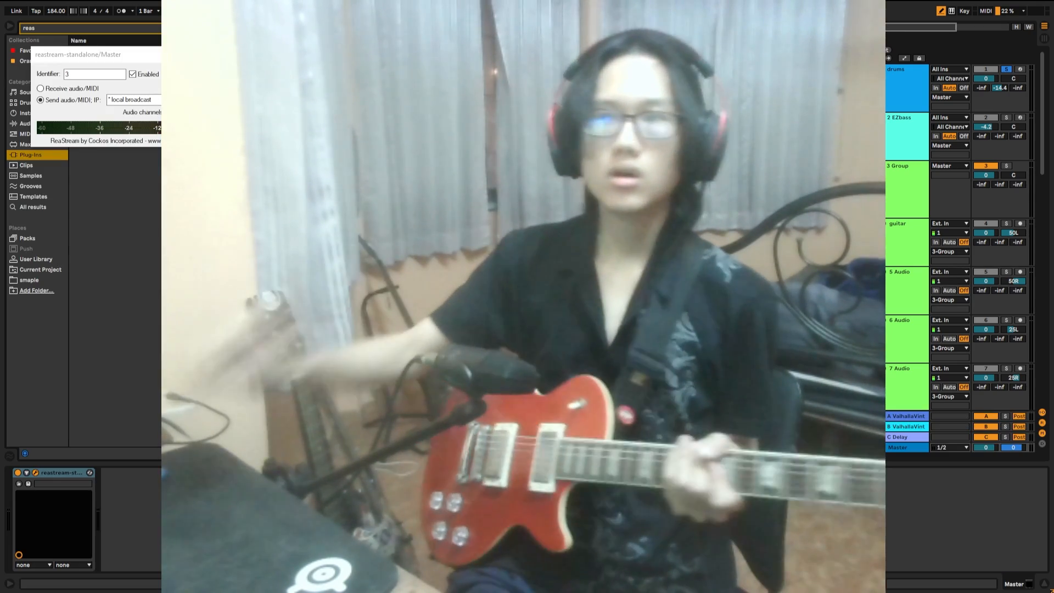
- Close the ReaStream plug-in window to get back to the arrangement
click(222, 55)
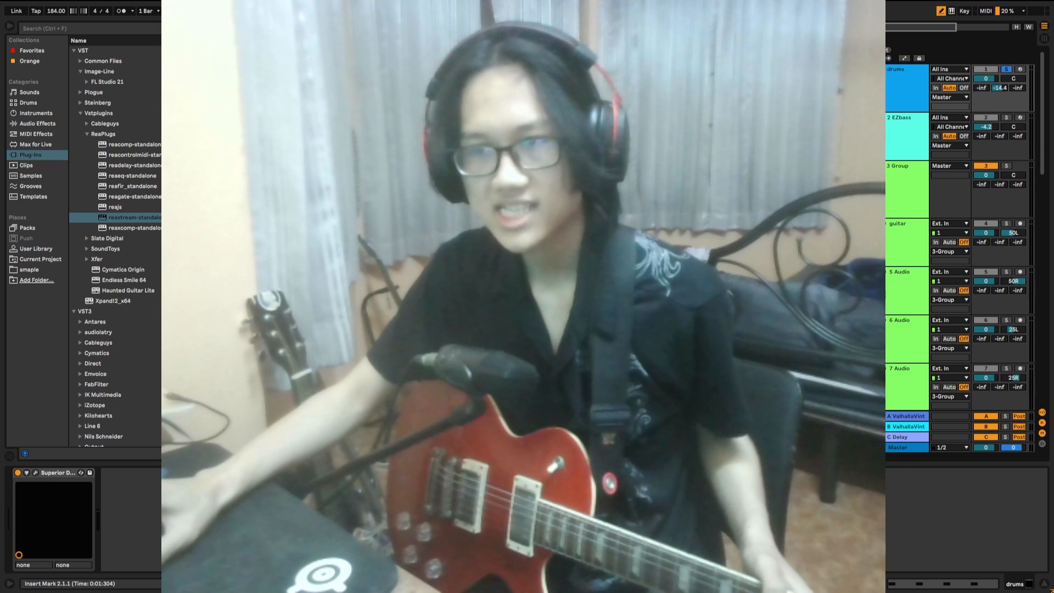
click(522, 189)
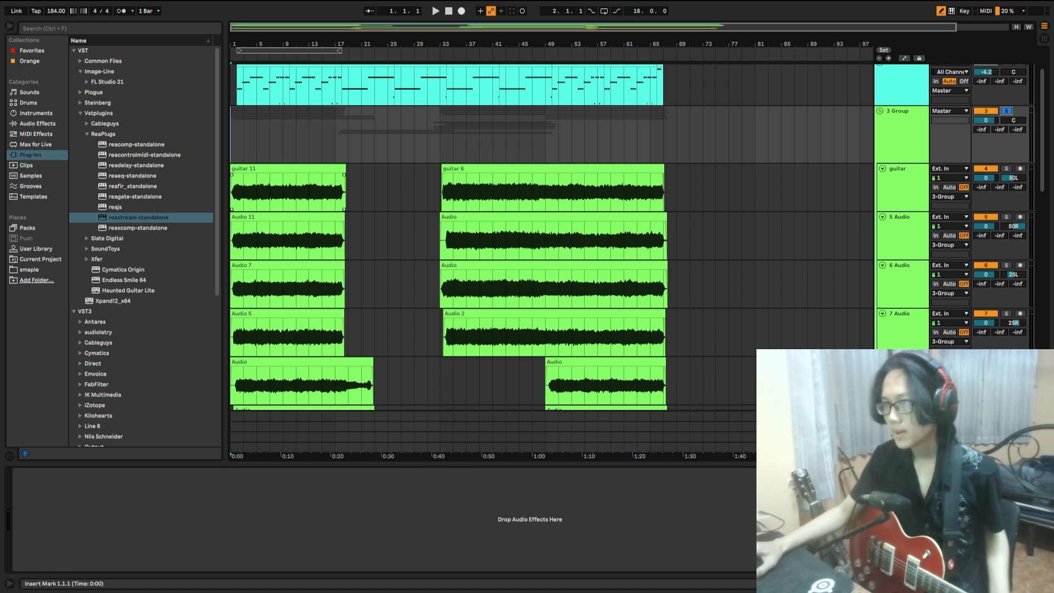
- Highlight the opening clips of the four rhythm guitar tracks, guitar through 7 Audio, from bar 1 to about bar 18
scroll(494, 247, down, 2)
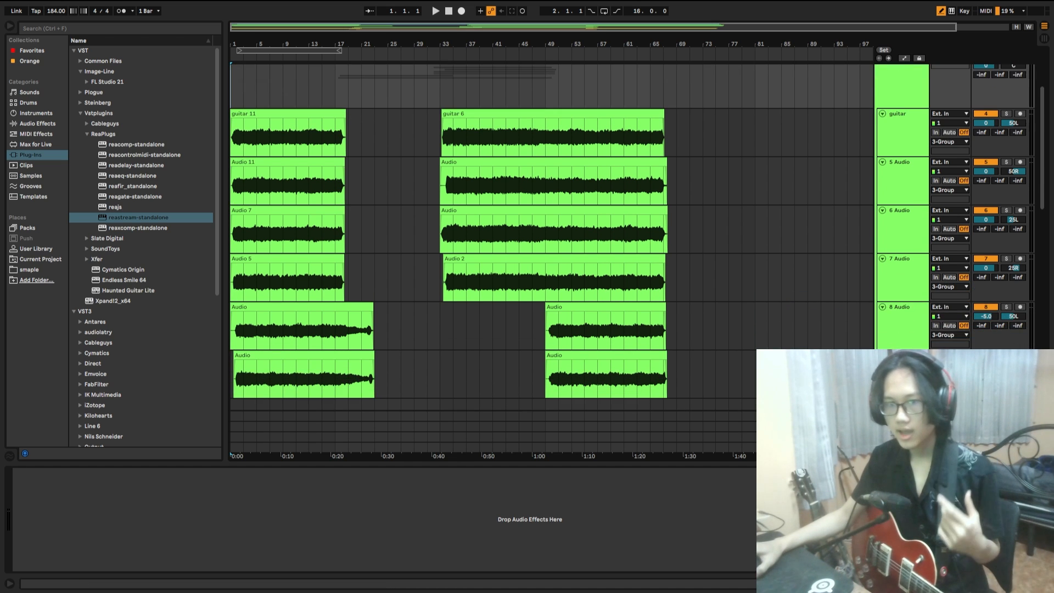
scroll(494, 247, up, 1)
drag(231, 137, 344, 335)
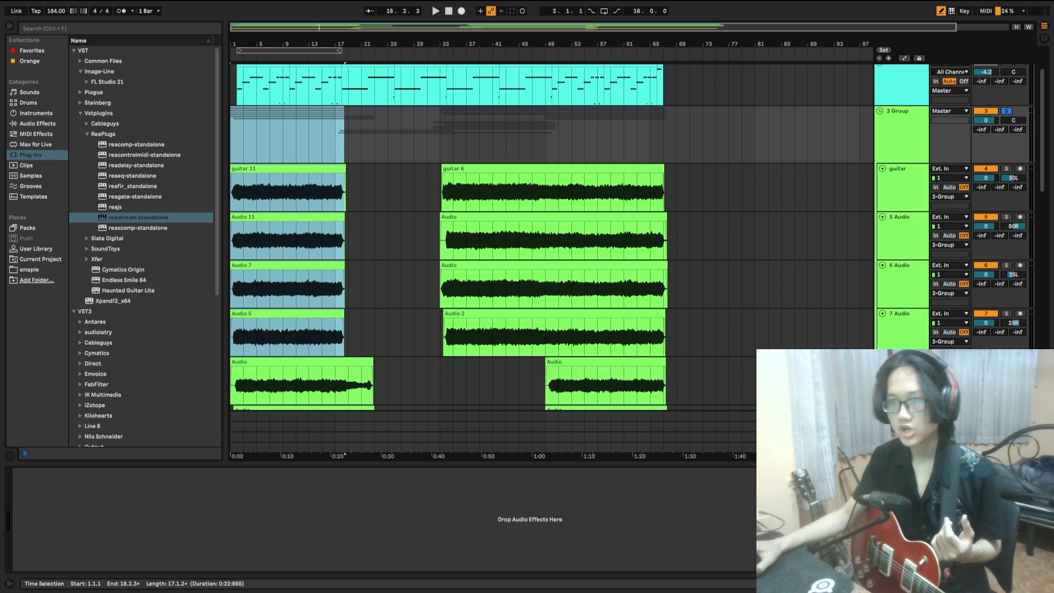
click(343, 320)
drag(375, 189, 233, 335)
click(244, 336)
- Select the opening guitar 11 and Audio 11 clips together as the first panned guitar pair
click(263, 169)
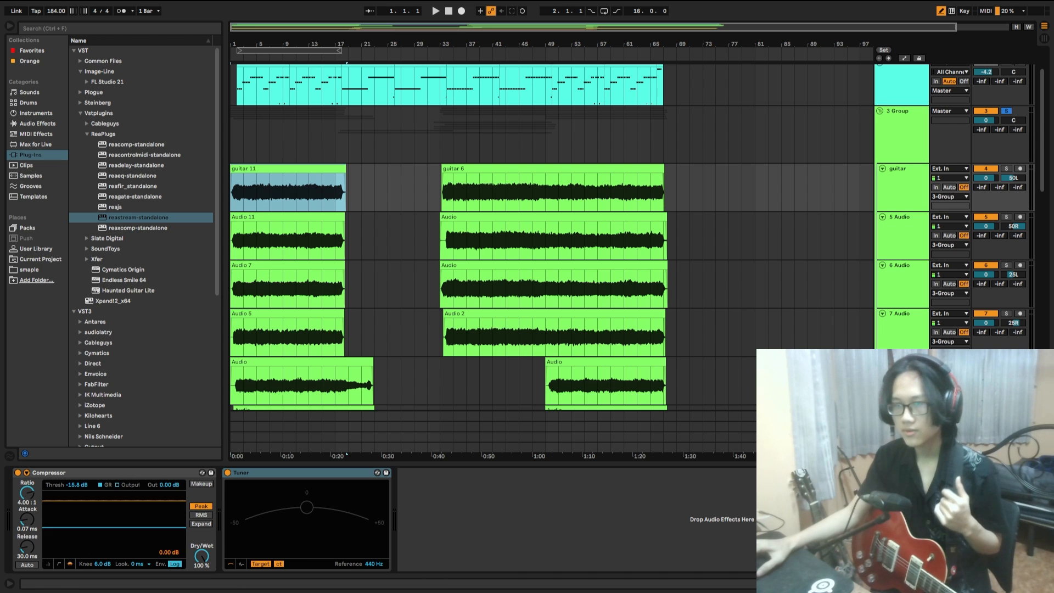
key(Up)
key(Down)
key(Down)
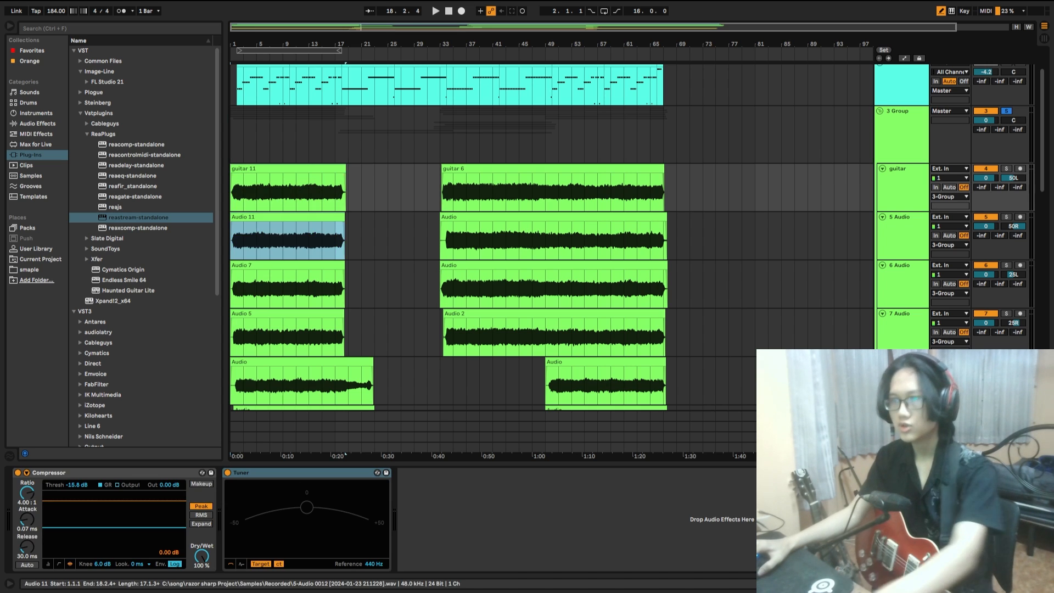
key(shift+Up)
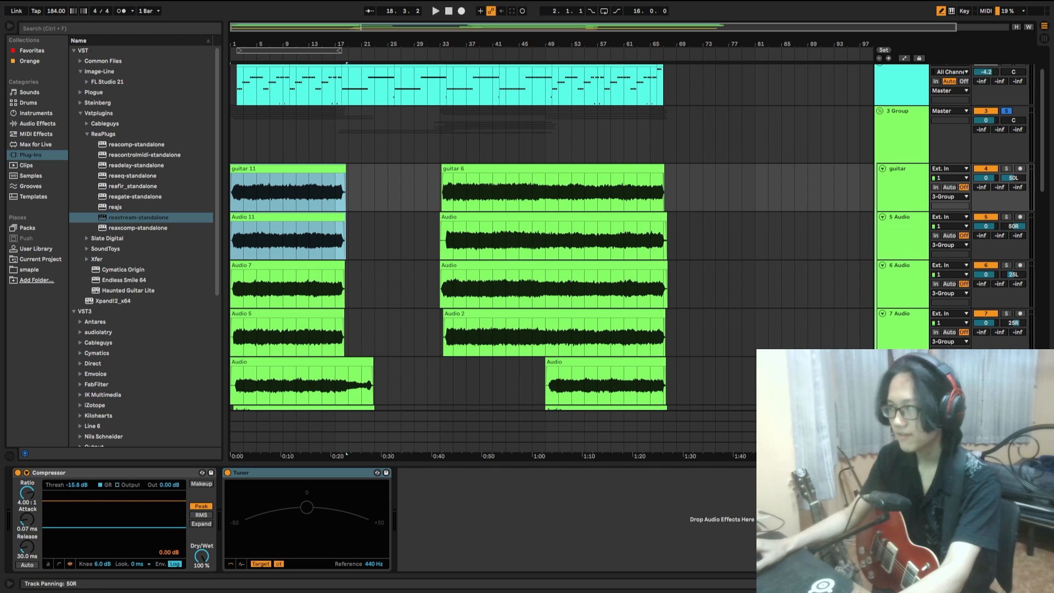
- Select the opening Audio 7 and Audio 5 clips together over their full length as the second guitar pair
key(Down)
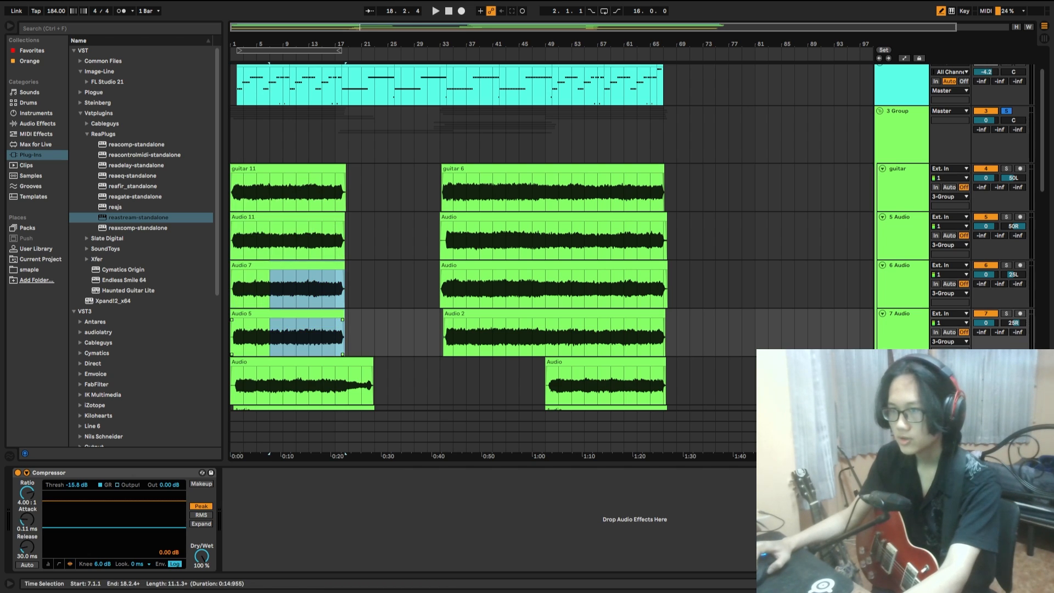
key(shift+Down)
key(shift+Home)
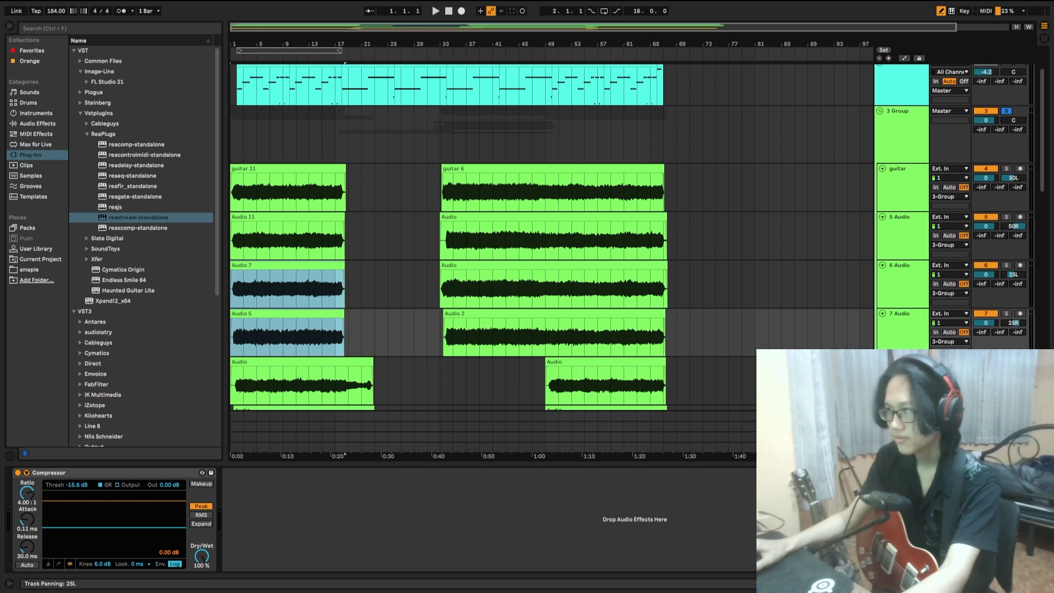
- Clear the clip selection and return to the beginning of the arrangement for a closer look at the opening clips
click(257, 132)
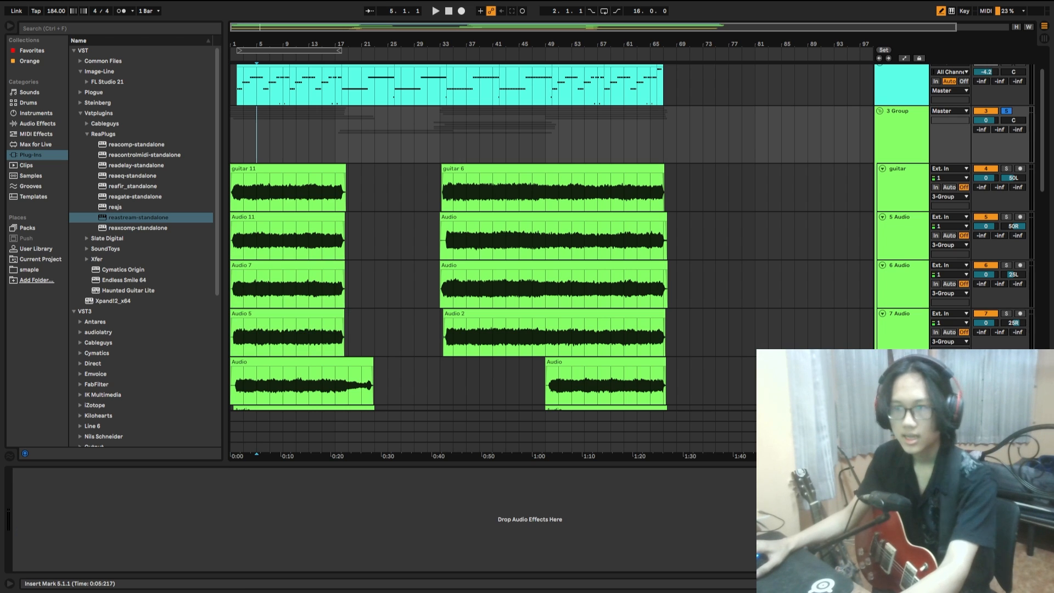
key(Home)
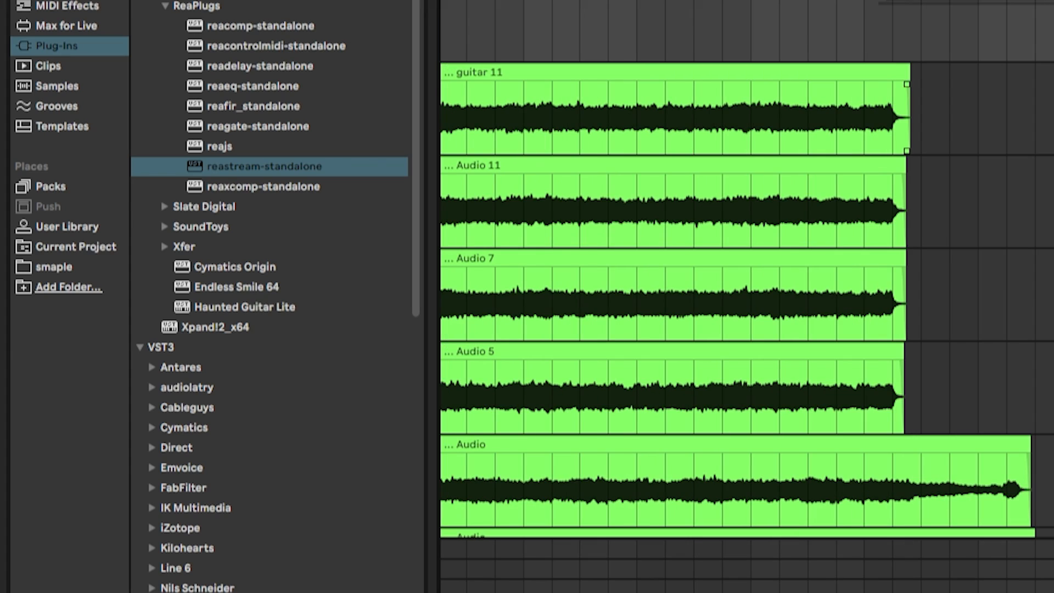
scroll(747, 297, left, 1)
scroll(747, 297, up, 1)
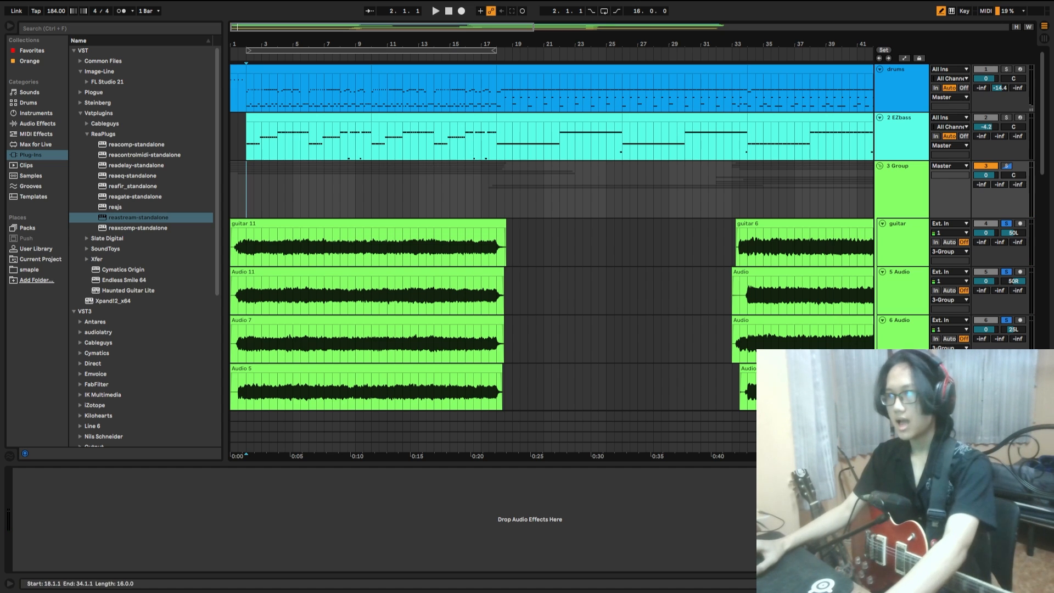
- Open the Superior Drummer 3 window from the drums track and reposition it
click(901, 77)
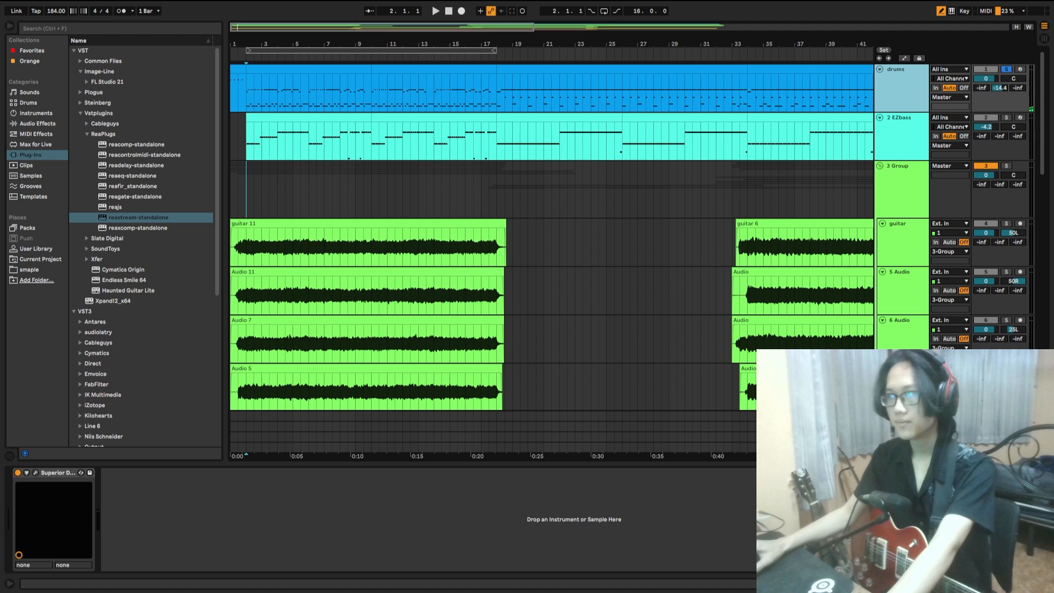
click(35, 473)
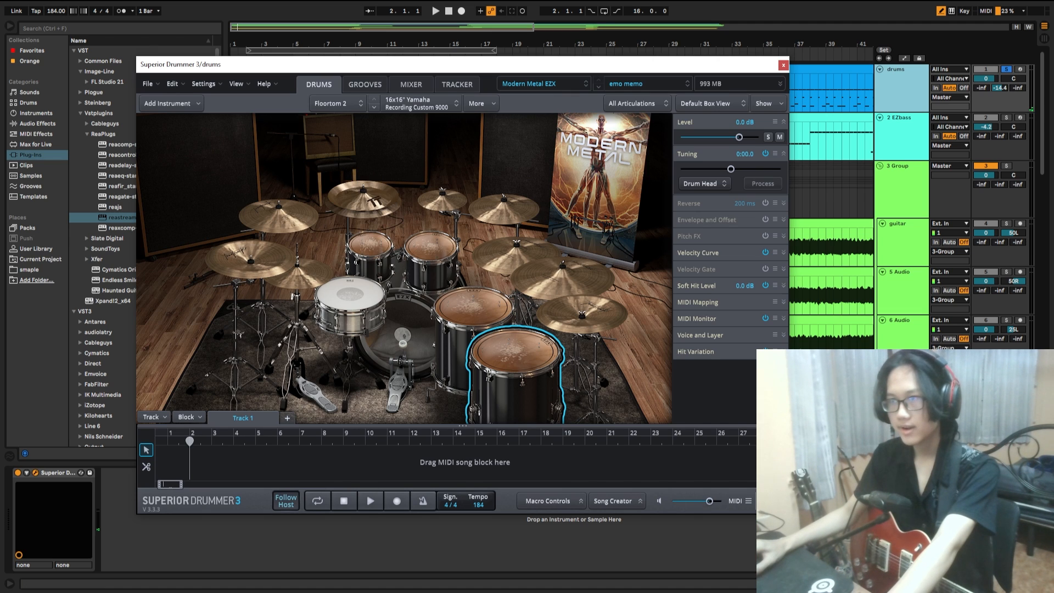
mouse_move(392, 59)
mouse_down()
mouse_move(344, 84)
mouse_move(391, 75)
mouse_up()
- Show the notes of an early drums clip in the piano roll
click(409, 101)
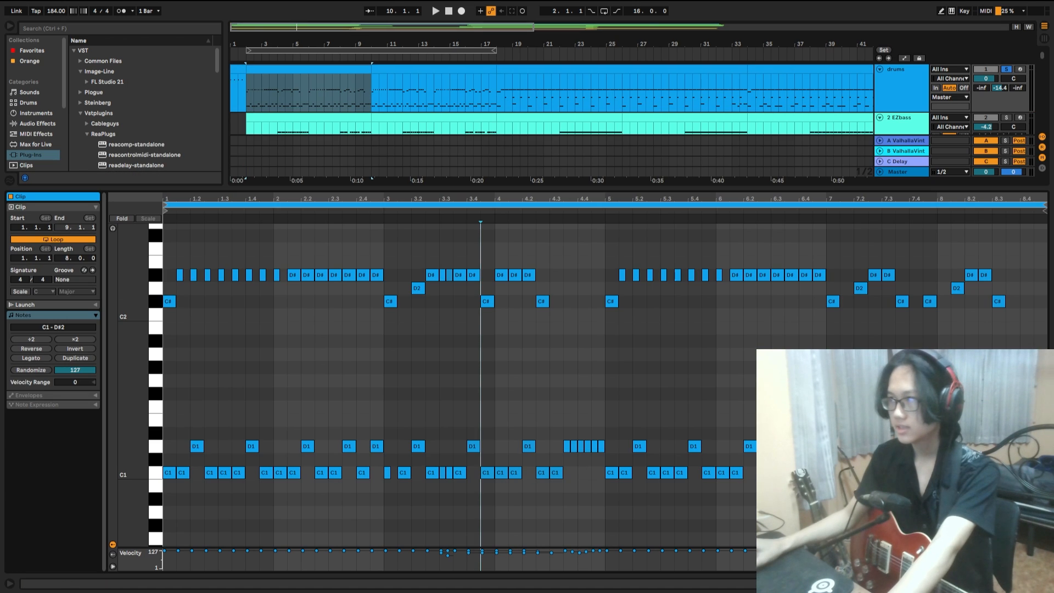
click(165, 315)
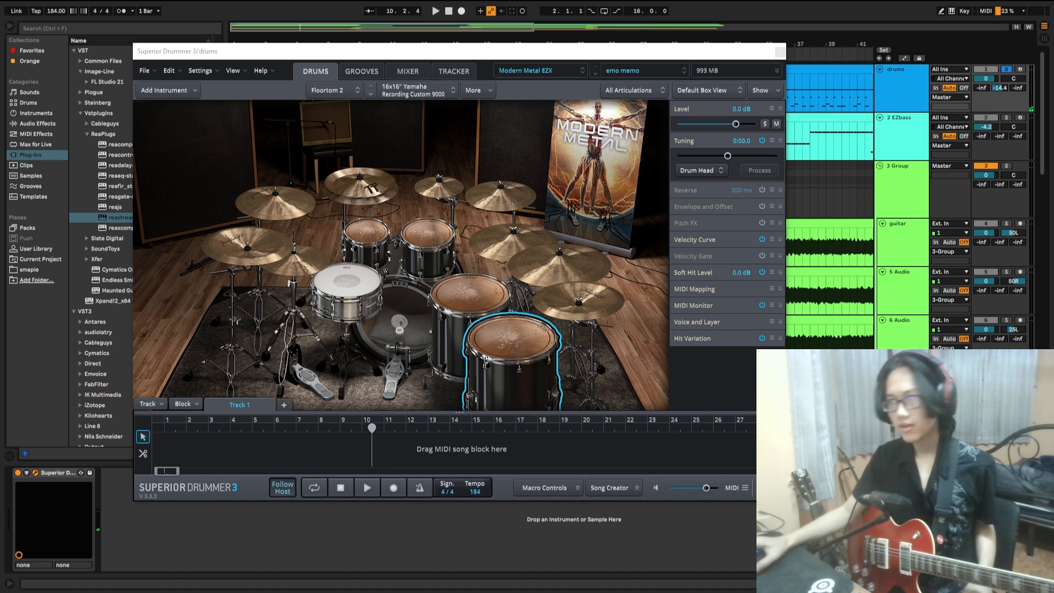
- Close the Superior Drummer 3 window and look over the guitar tracks below the drums
click(781, 52)
scroll(549, 247, down, 6)
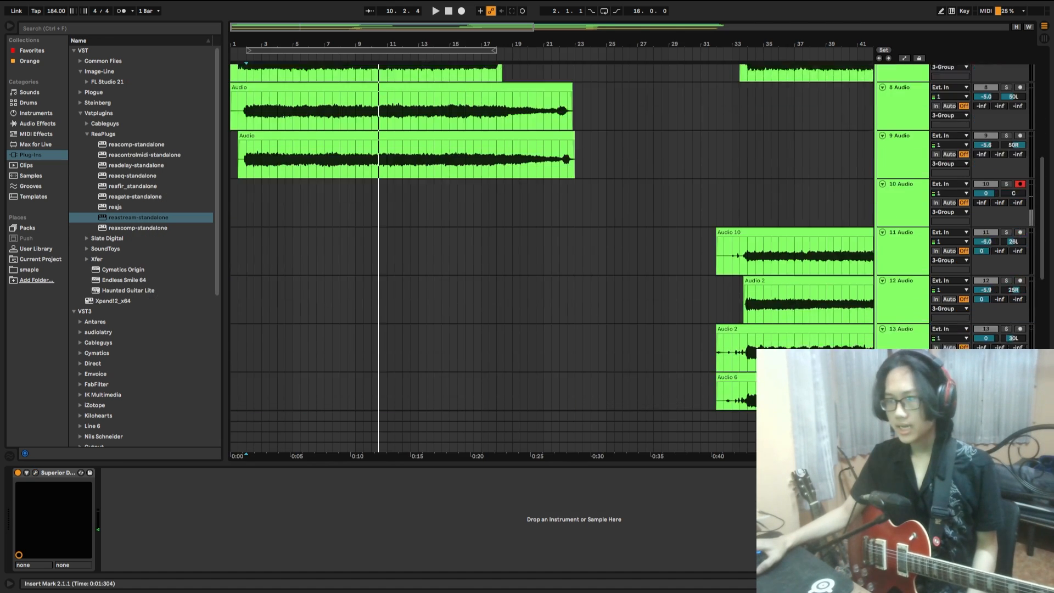
scroll(549, 247, up, 4)
scroll(549, 247, up, 2)
scroll(549, 247, down, 10)
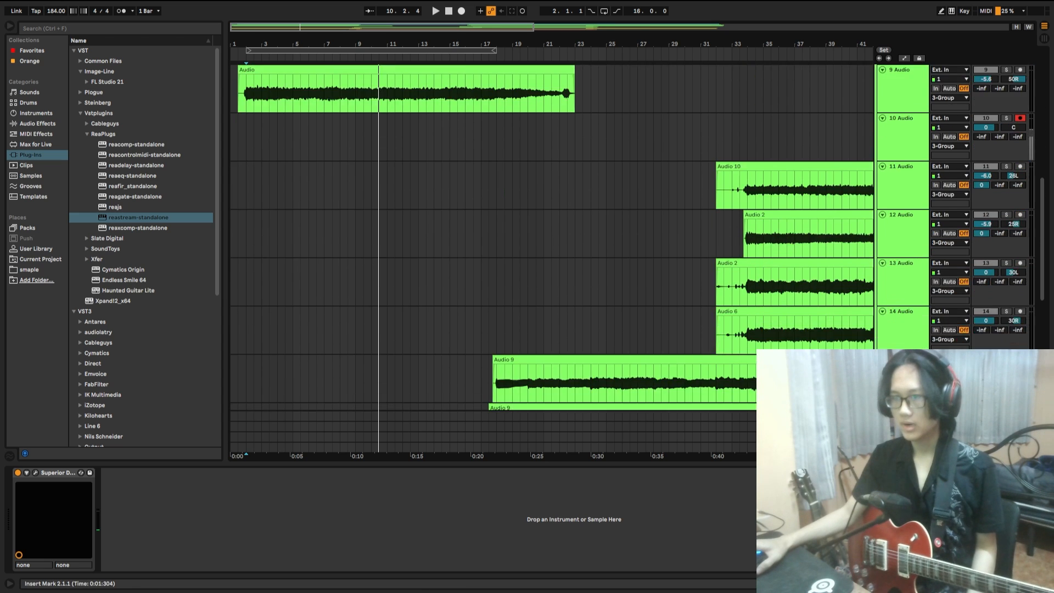
scroll(549, 247, up, 9)
scroll(550, 247, up, 3)
- Open the EZbass instrument on the bass track to view its Fretless bass with the Clean DI preset, and close it again
click(901, 132)
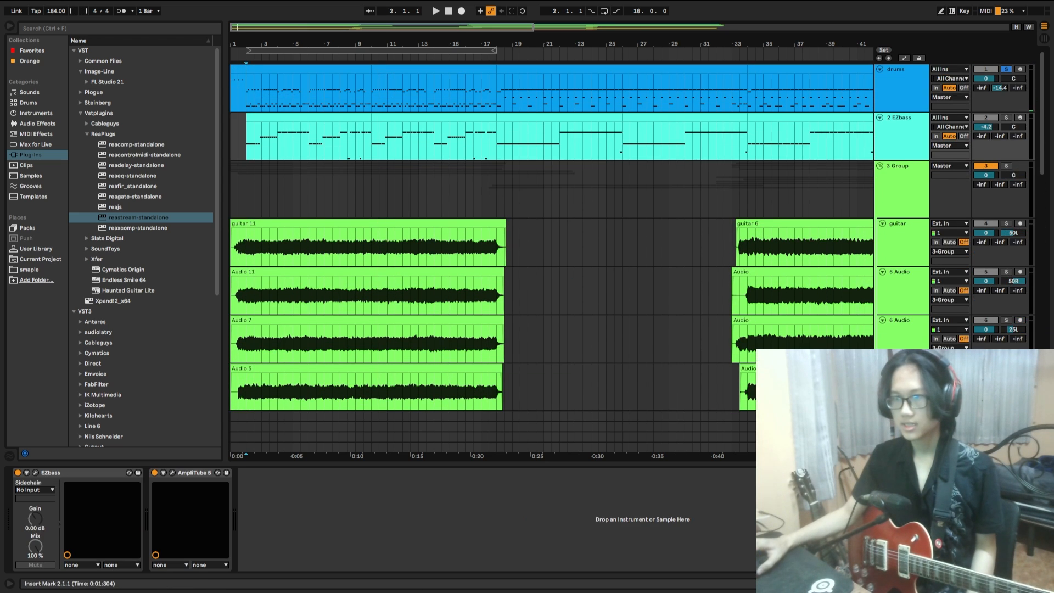
click(35, 473)
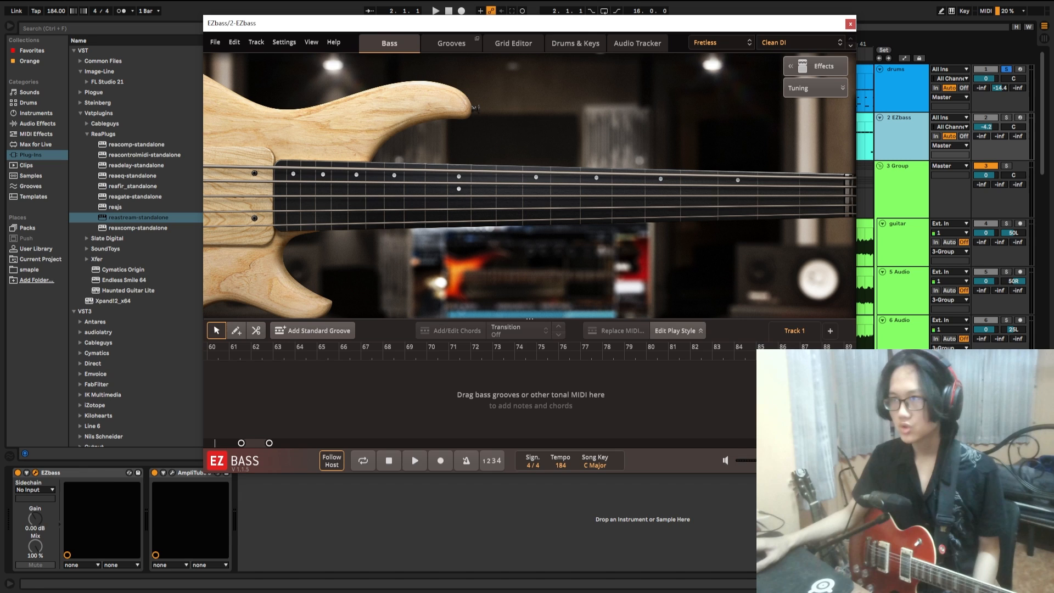
drag(475, 23, 445, 78)
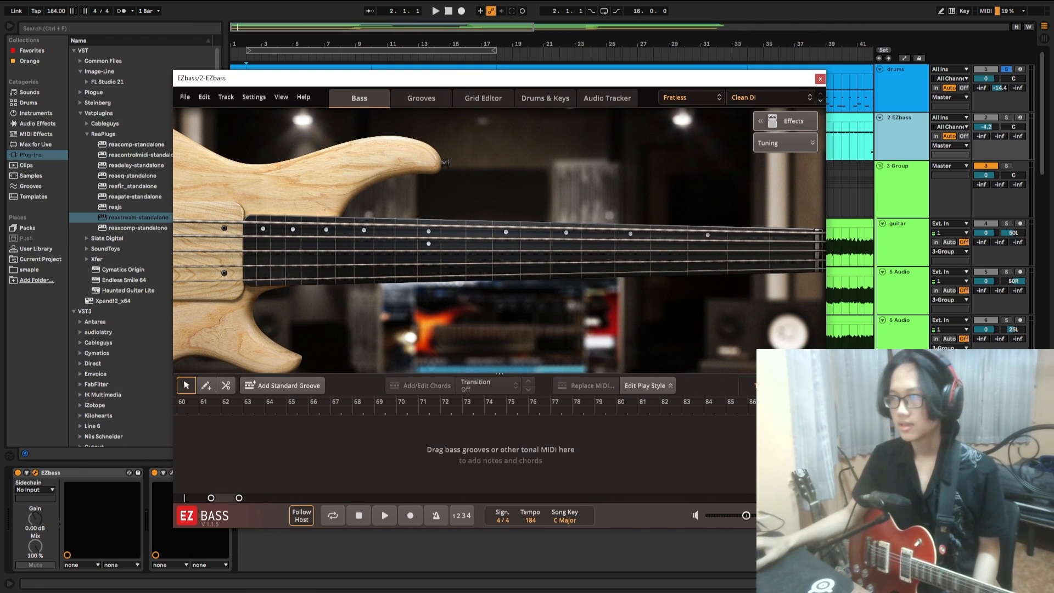
click(820, 79)
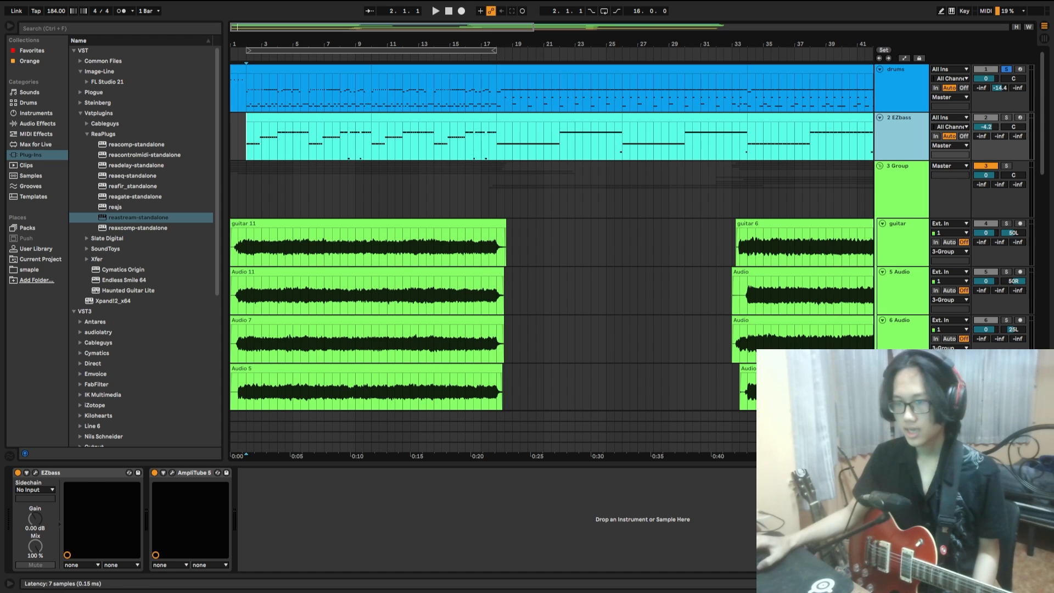
- Open AmpliTube 5 on the EZbass track and browse its stomp pedals and bass amps
click(172, 473)
drag(517, 103, 486, 103)
drag(557, 104, 469, 58)
scroll(726, 263, down, 10)
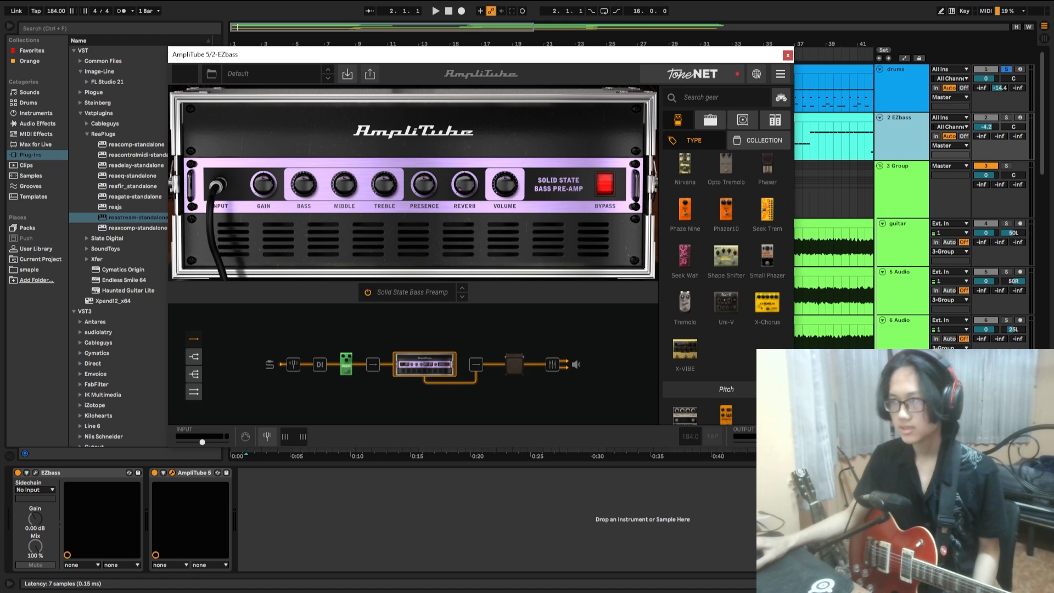
scroll(726, 264, down, 15)
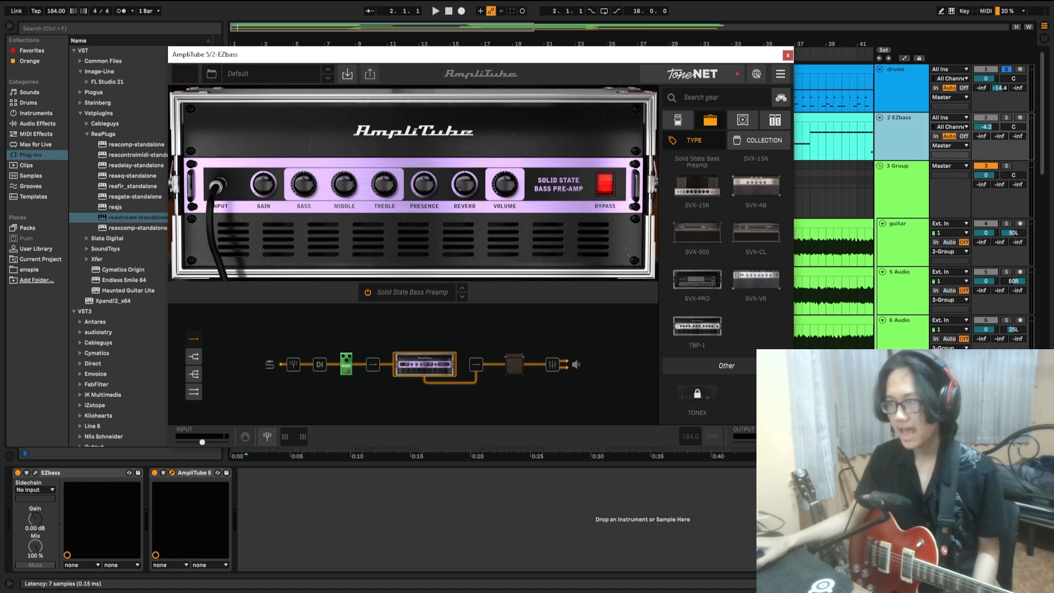
scroll(725, 264, up, 3)
- Show the OverScream pedal in the AmpliTube signal chain and close the plug-in window
click(346, 364)
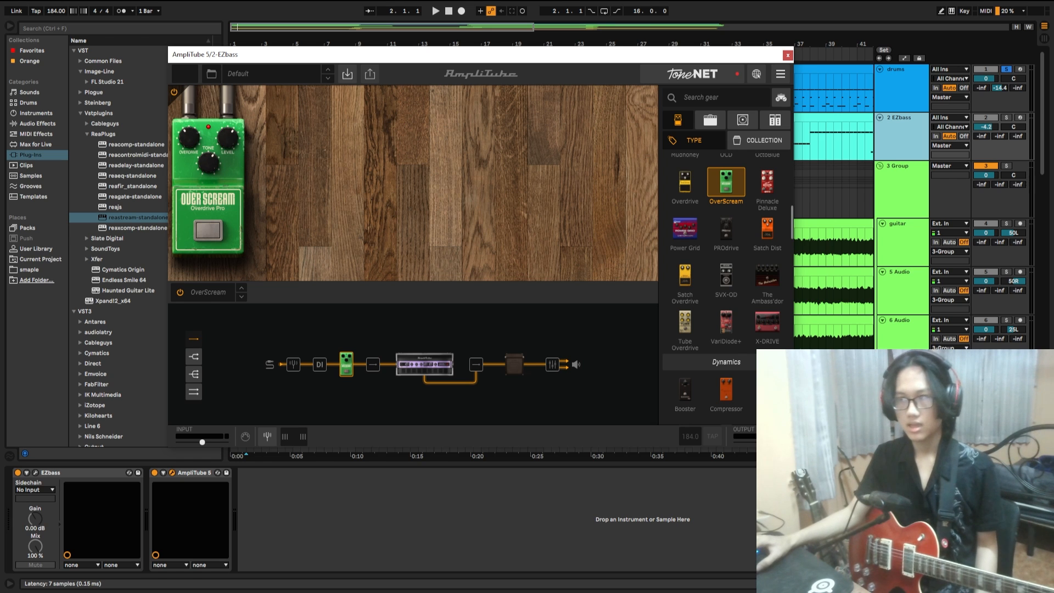
click(788, 55)
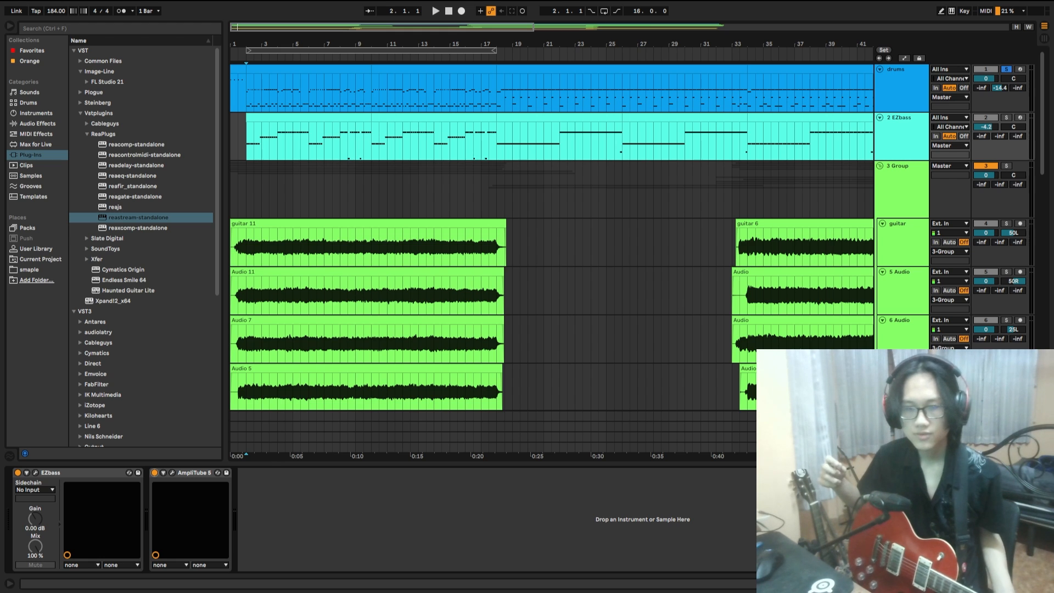
- Listen to the EZbass part on its own and look over the guitar tracks down to the lower groups
key(space)
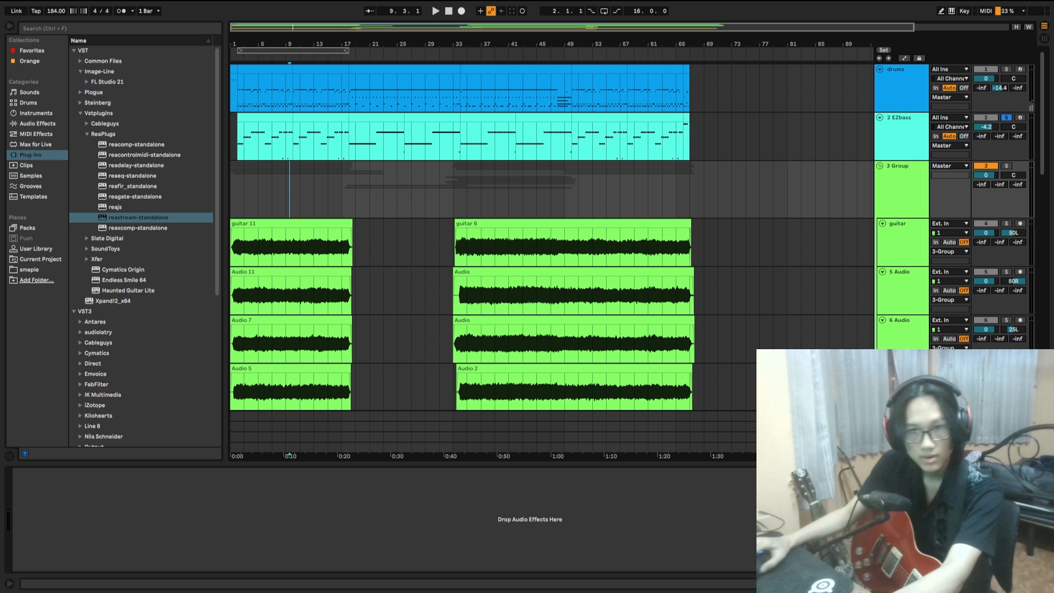
scroll(552, 236, down, 5)
scroll(300, 236, up, 5)
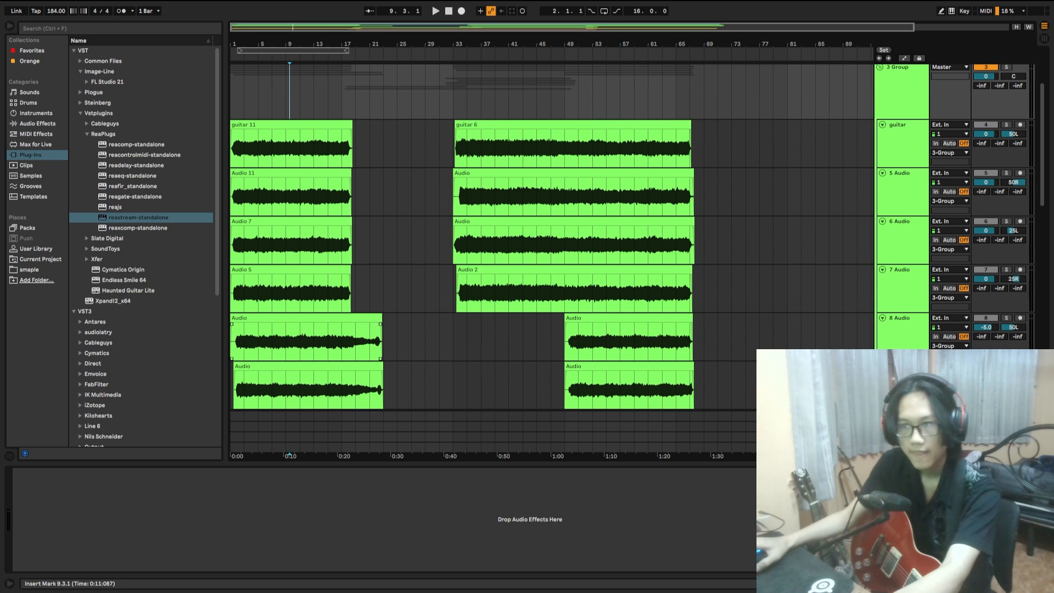
scroll(300, 236, up, 3)
scroll(552, 236, left, 3)
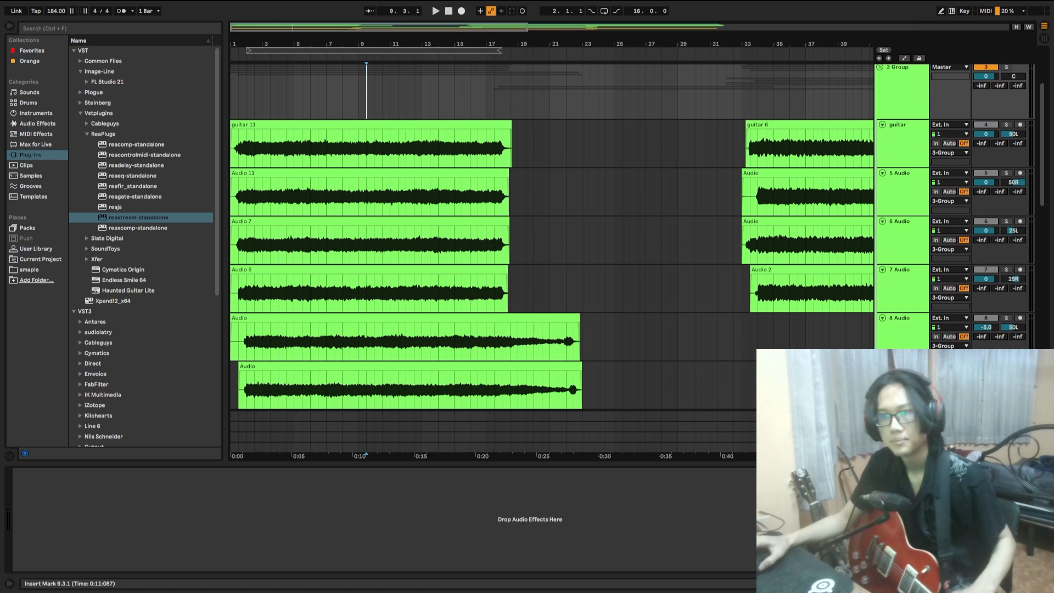
scroll(552, 237, down, 5)
scroll(552, 237, down, 5)
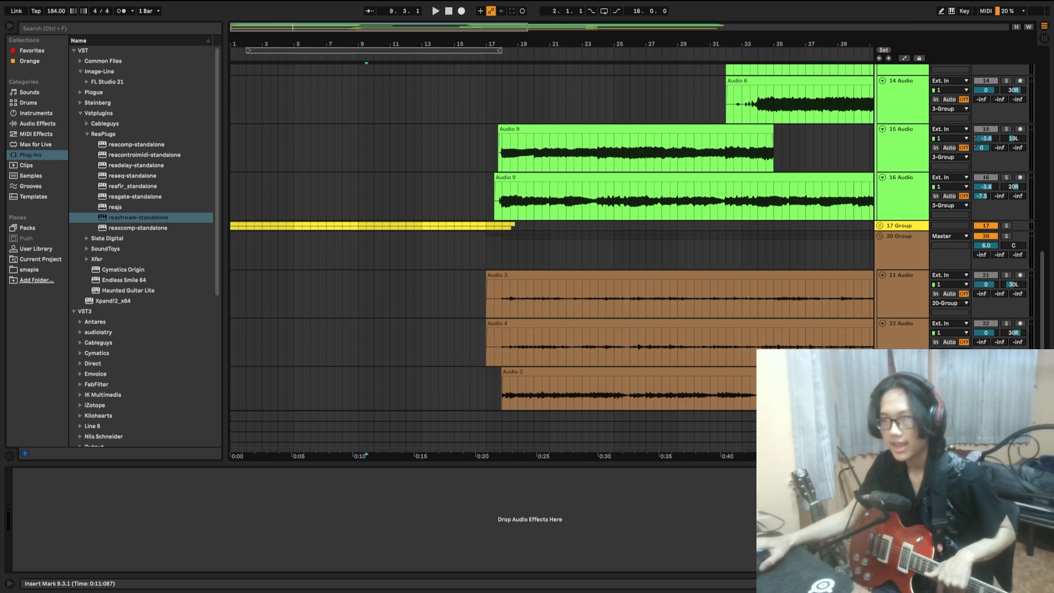
- Unfold and solo the 17 Group and play its two yellow guitar tracks from near the start of the song
click(870, 390)
key(Right)
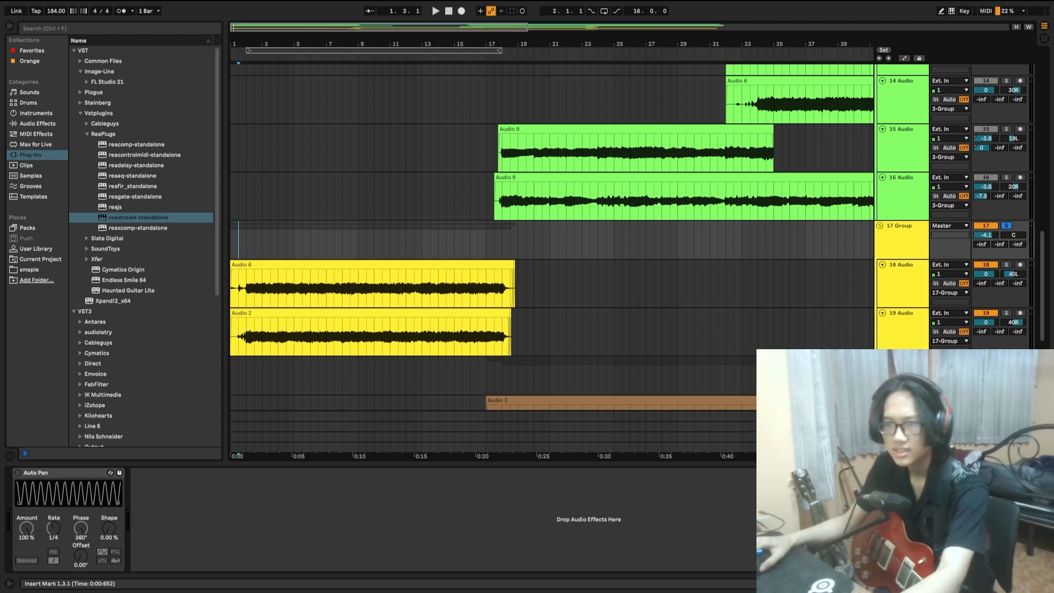
key(space)
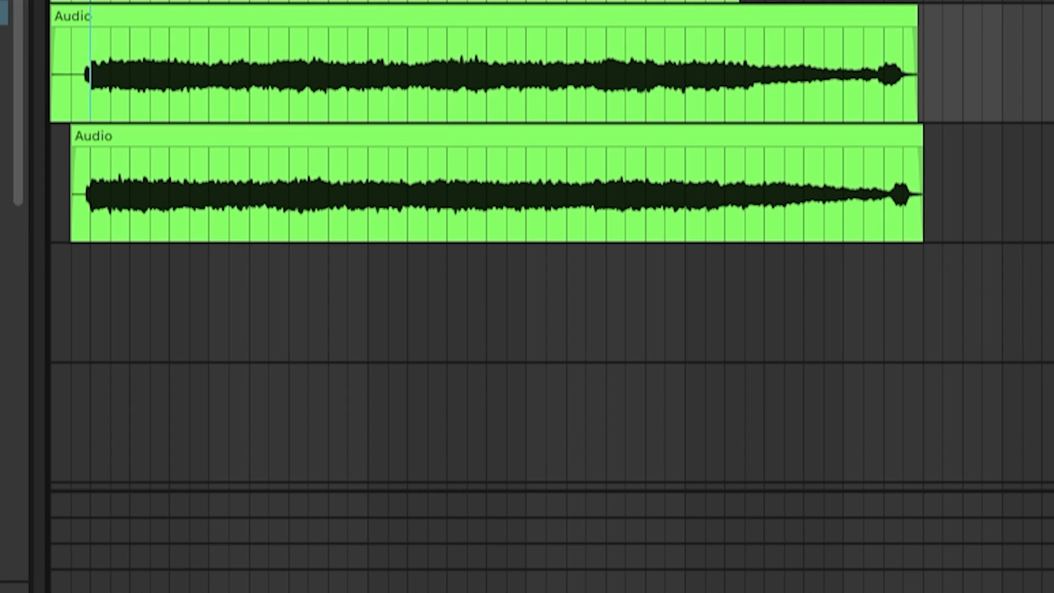
- Play the soloed 8 Audio and 9 Audio guitar tracks from bar 2 and return to the upper guitar tracks
key(space)
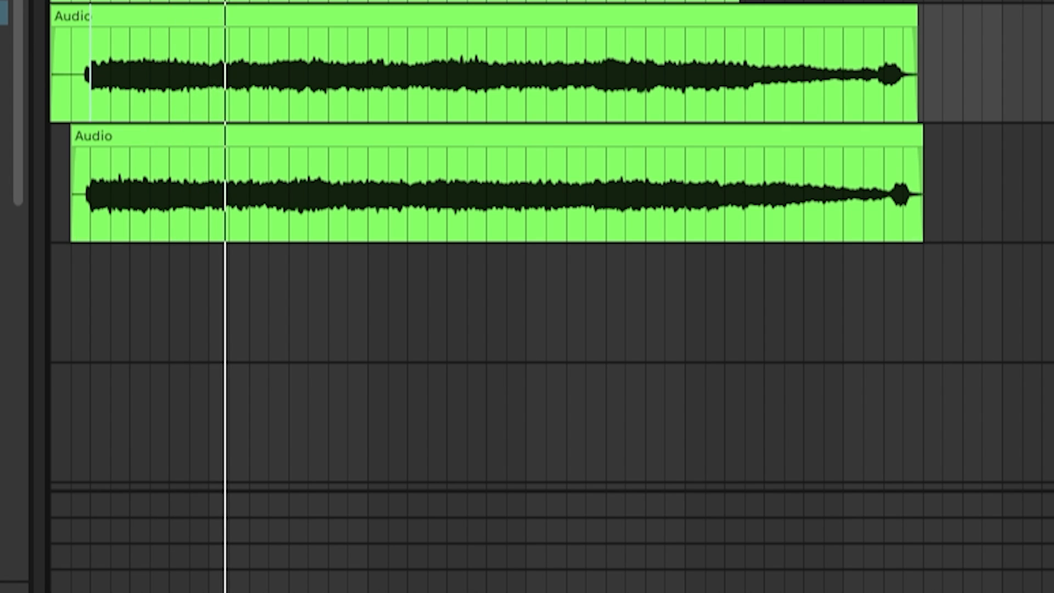
scroll(494, 136, up, 1)
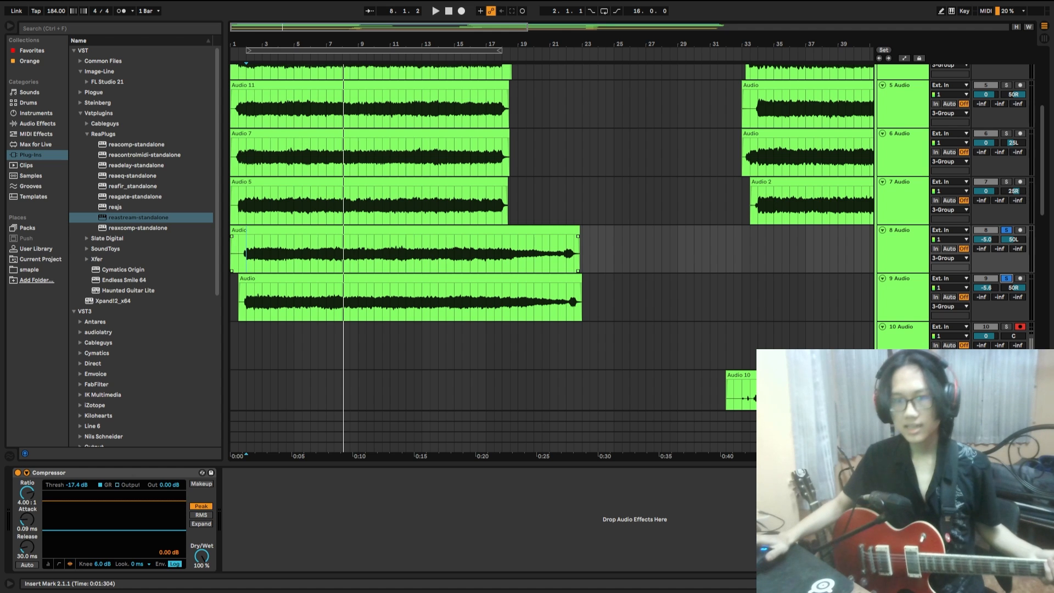
scroll(552, 236, up, 5)
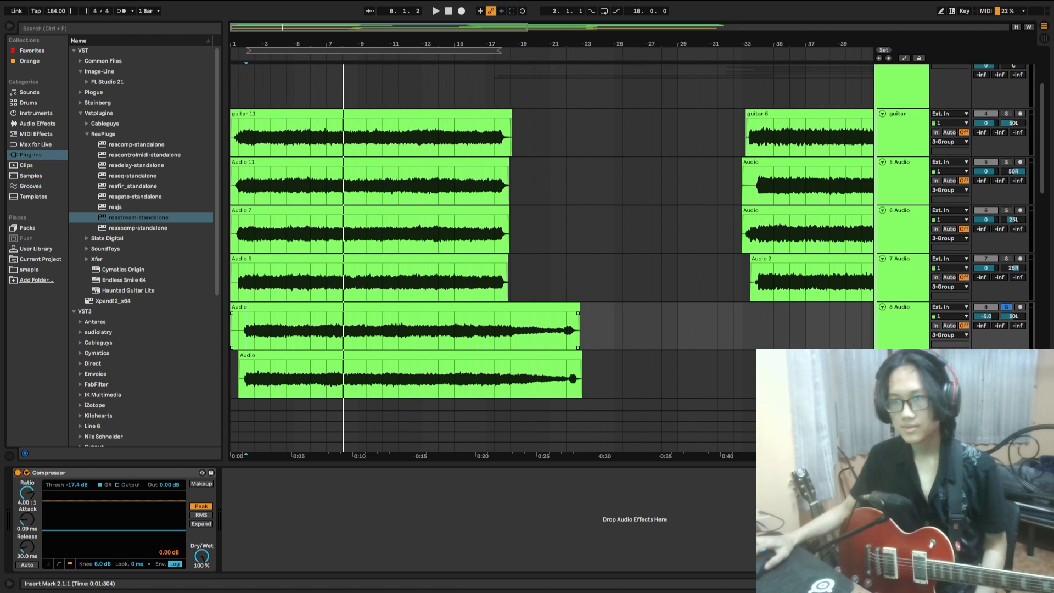
- Highlight the opening clips of the four upper green guitar tracks, from guitar to 7 Audio
drag(254, 357, 526, 374)
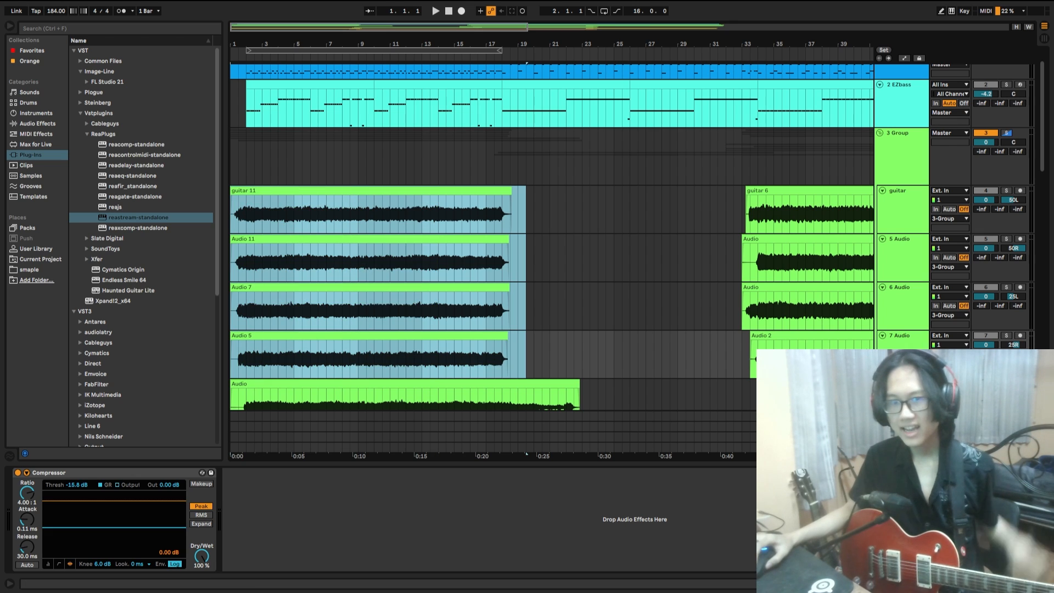
click(351, 336)
scroll(351, 308, down, 4)
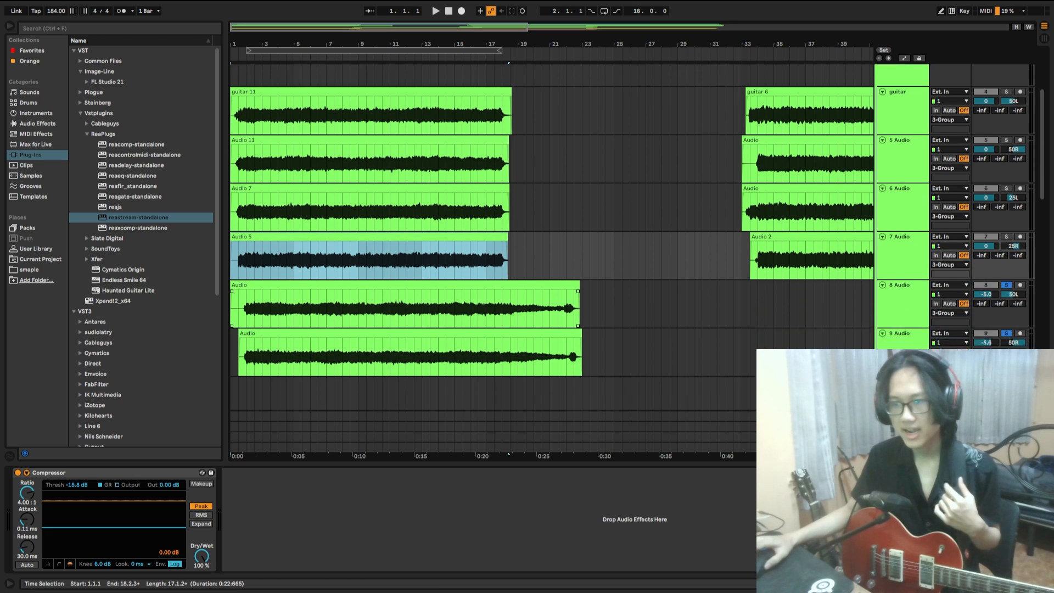
- Highlight the opening 8 Audio and 9 Audio clips from bar 2 and set the insert mark at bar 2
drag(311, 299, 246, 343)
drag(311, 343, 567, 346)
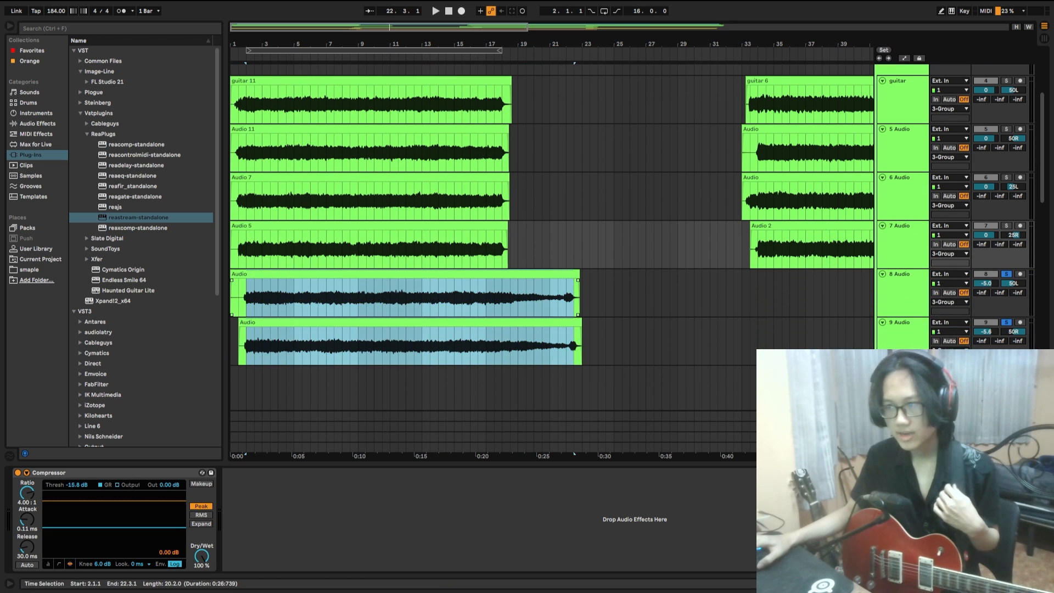
drag(605, 301, 590, 340)
click(246, 346)
drag(584, 301, 246, 345)
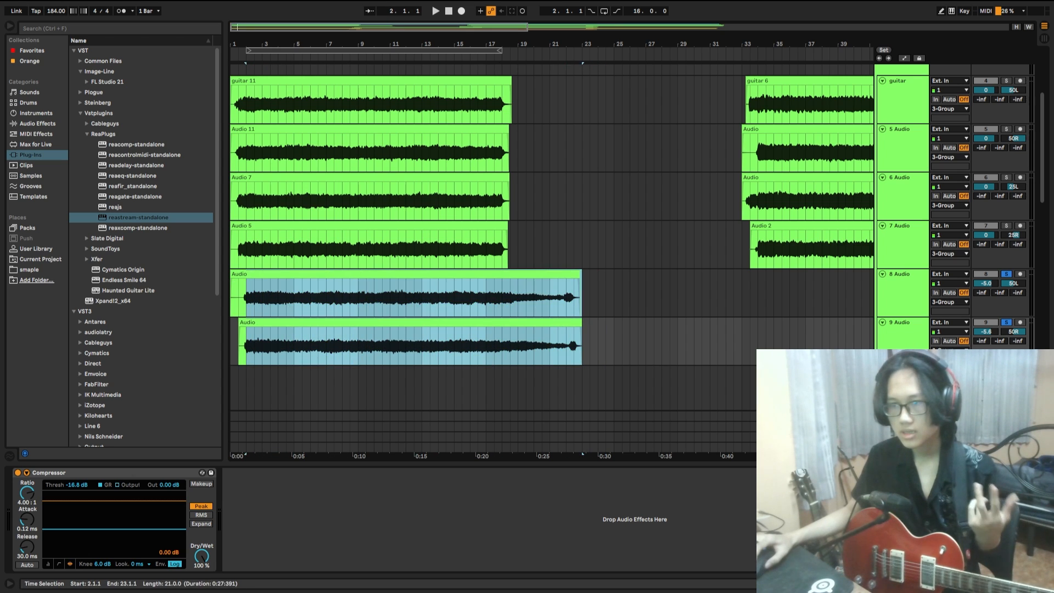
click(246, 344)
- Clear the guitar solos and play the full mix from bar 1
scroll(246, 344, down, 10)
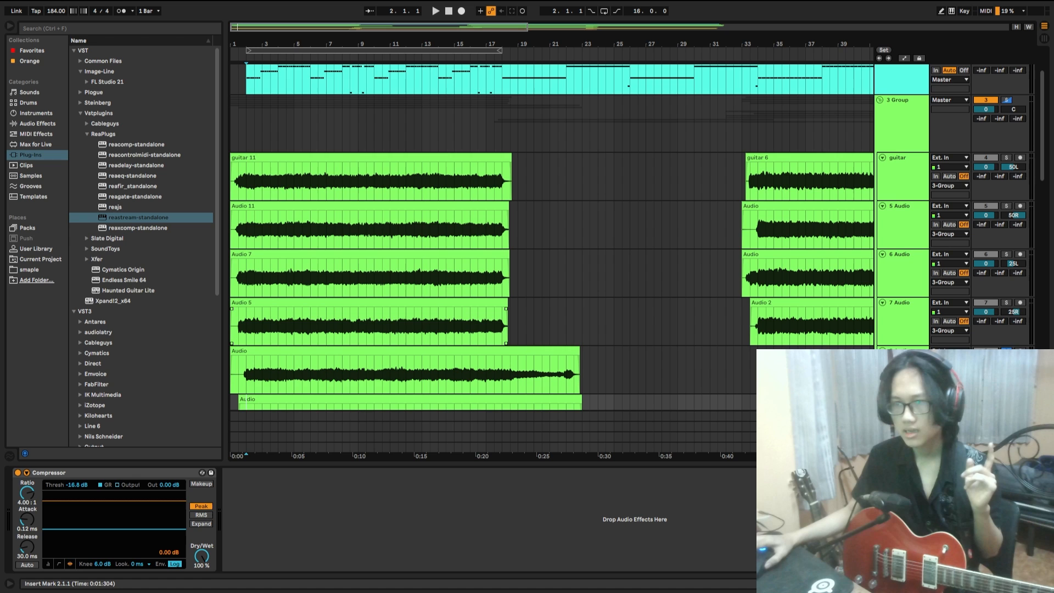
scroll(246, 344, up, 8)
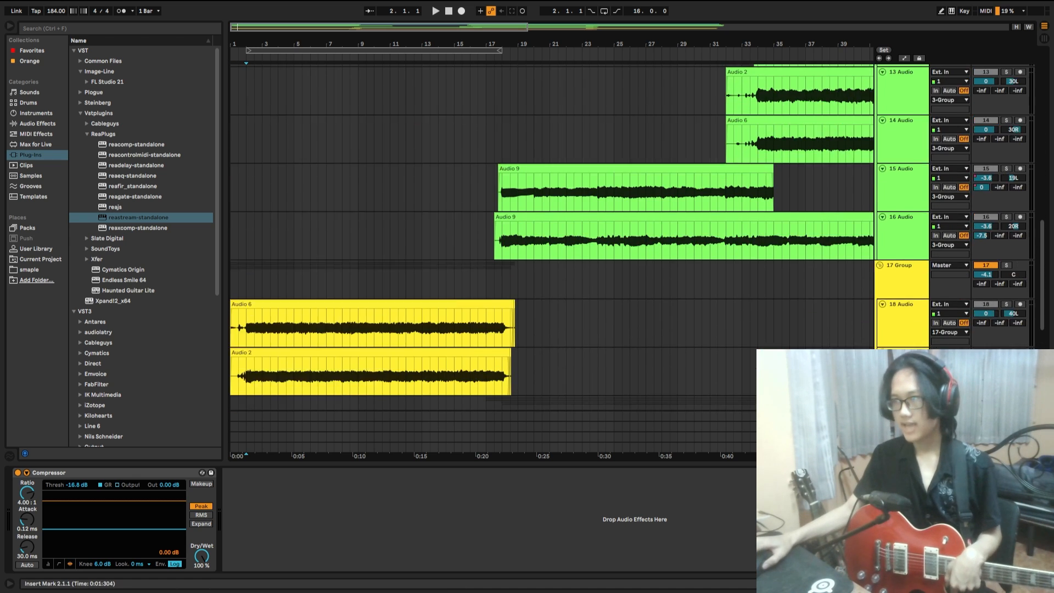
scroll(246, 344, up, 3)
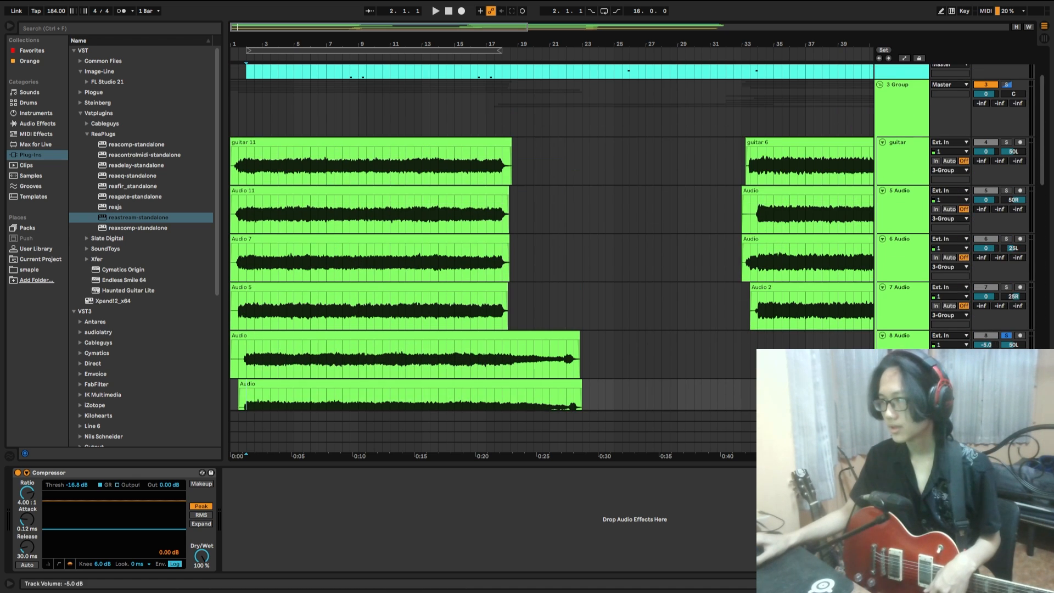
click(902, 336)
scroll(246, 405, up, 2)
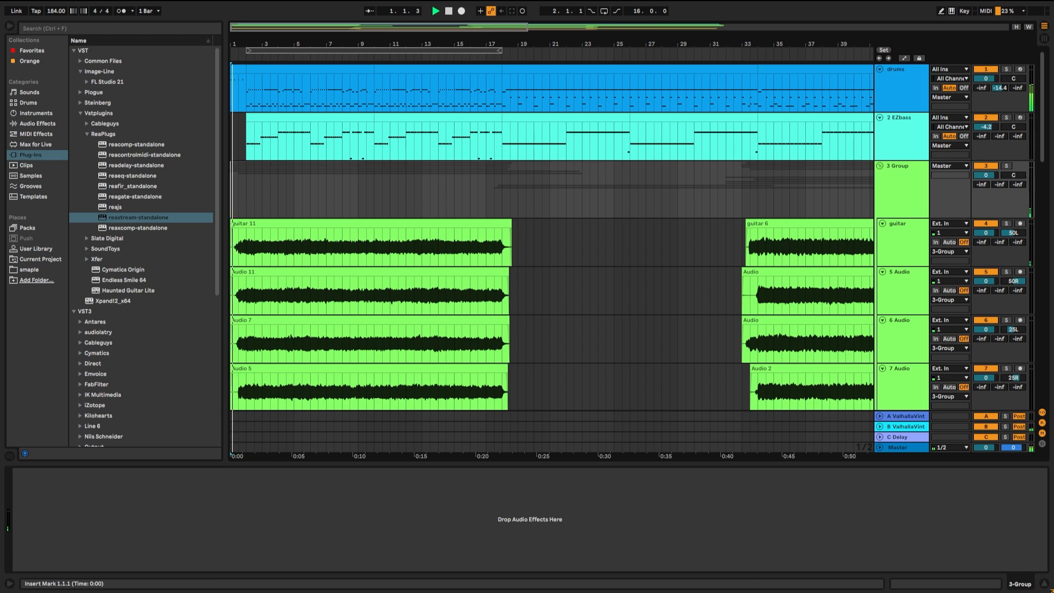
- Collapse the VST and VST3 folders in the plug-in browser
key(plus)
click(74, 51)
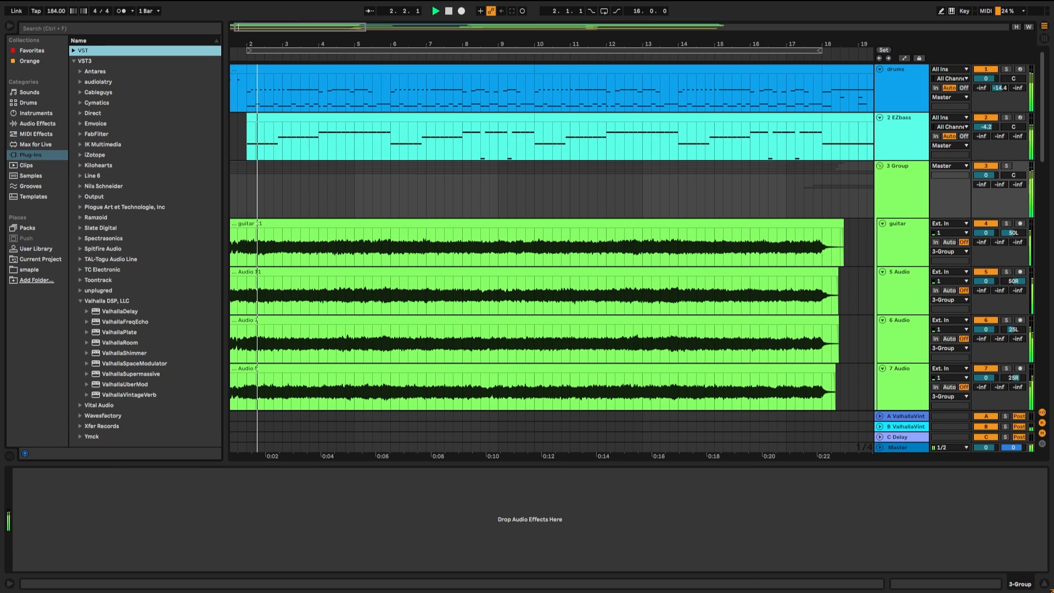
click(74, 61)
- Look over the drums, bass and layered guitar tracks down to the 20 Group while the full mix plays
scroll(549, 182, down, 9)
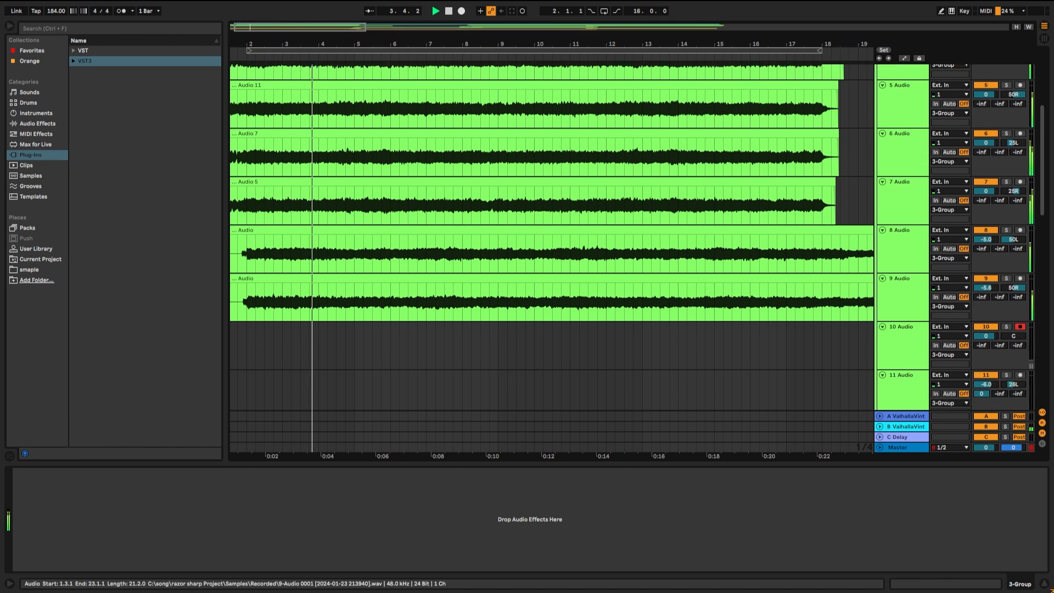
scroll(549, 259, down, 8)
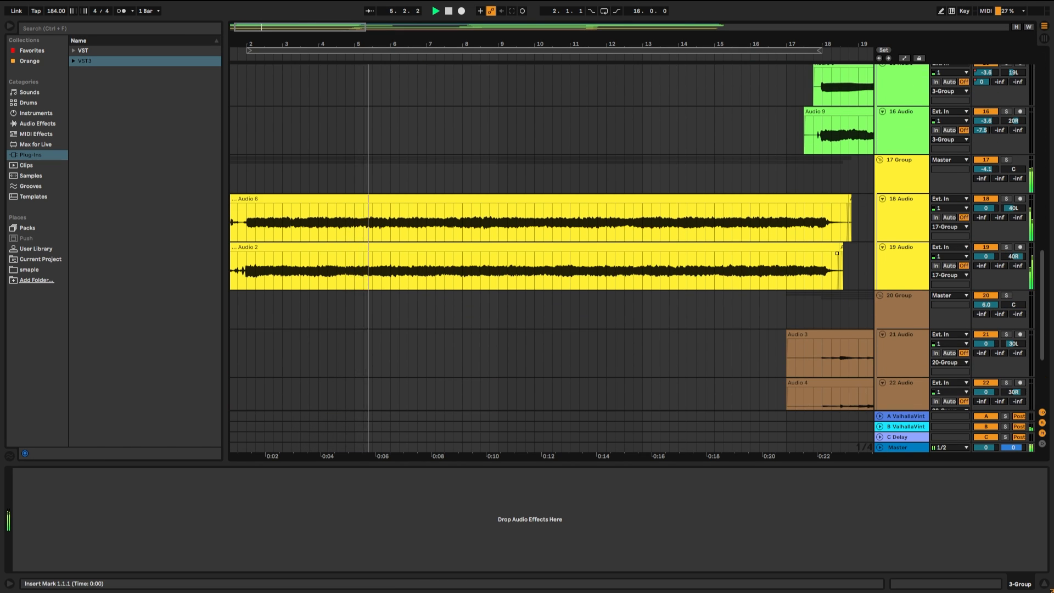
scroll(549, 258, up, 2)
scroll(549, 258, up, 15)
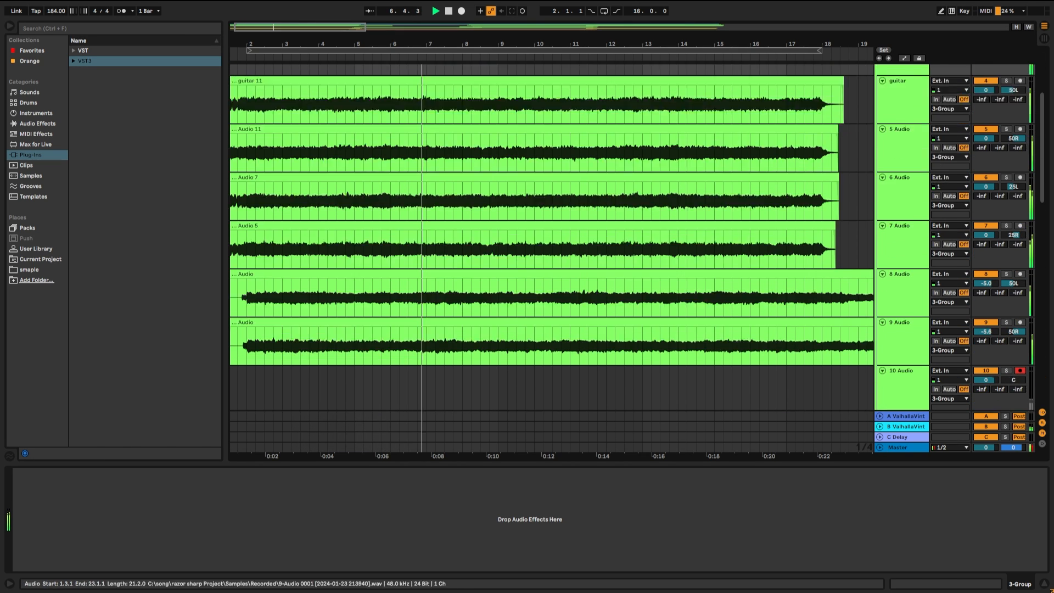
scroll(549, 329, up, 1)
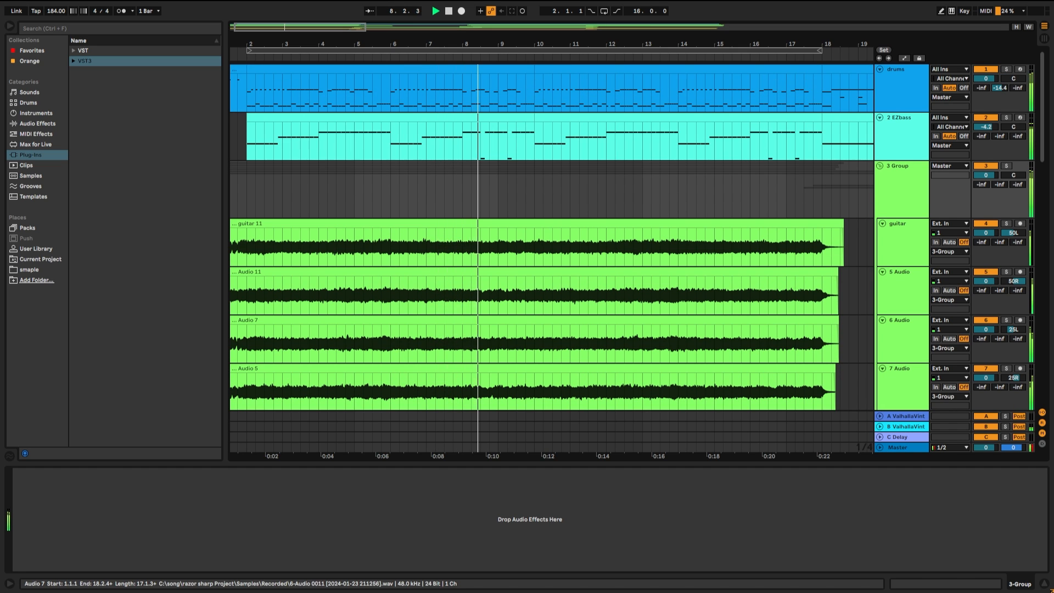
scroll(549, 258, down, 6)
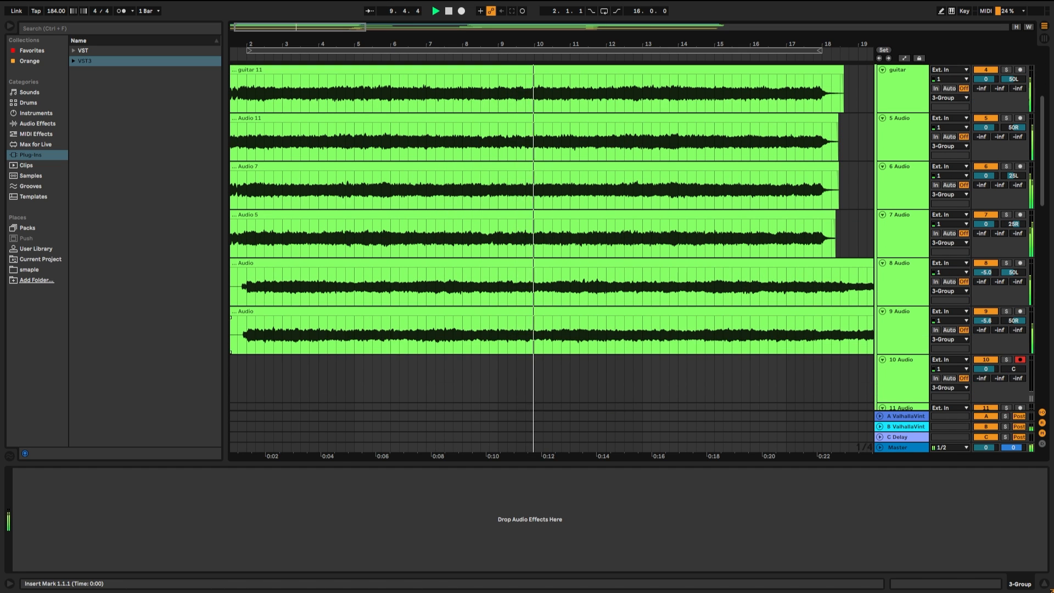
scroll(549, 258, down, 5)
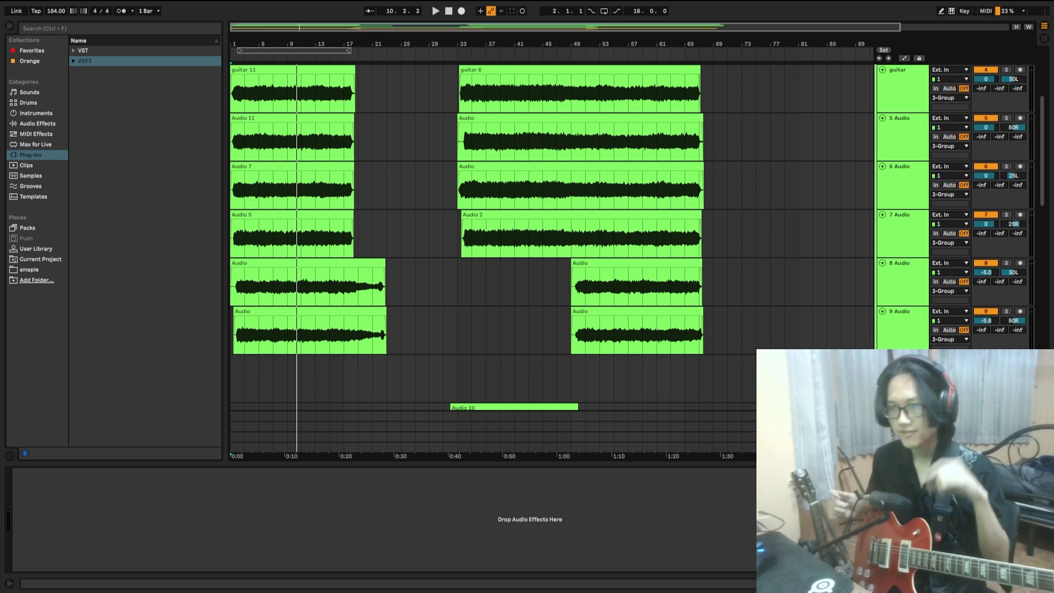
- Examine where the clips of the lower guitar tracks, from 11 Audio to the brown 20 Group, enter in the song
scroll(549, 236, down, 5)
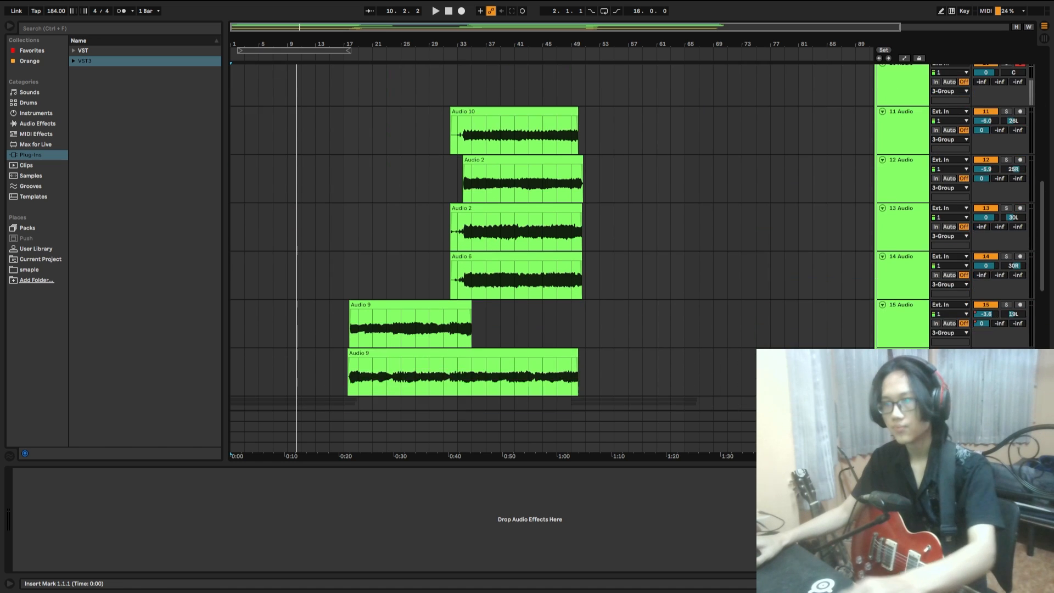
scroll(549, 236, down, 6)
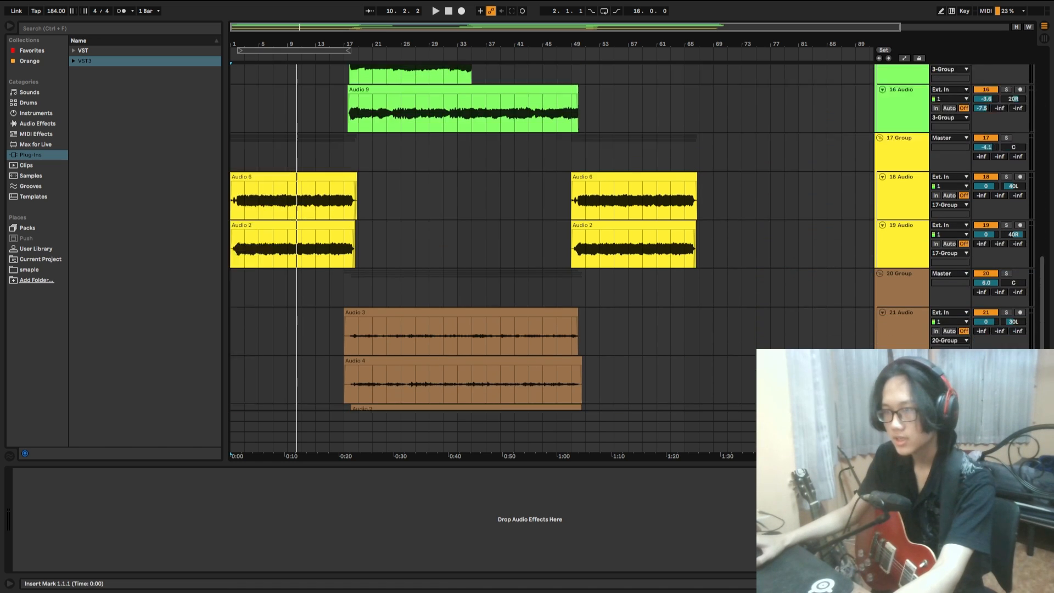
scroll(549, 236, up, 3)
scroll(358, 177, up, 1)
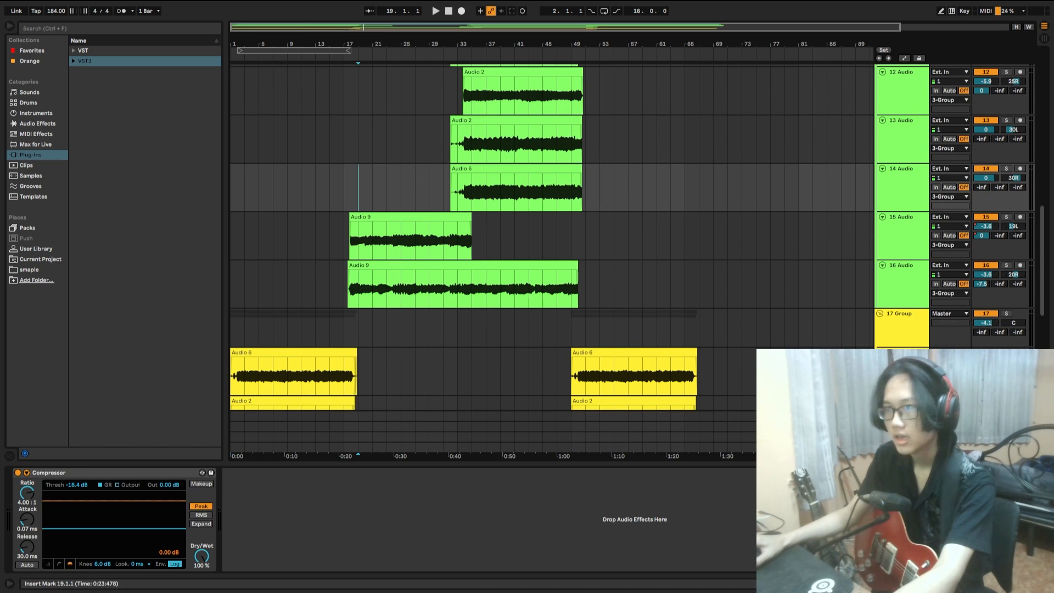
- Play the full mix from bar 18 and follow which green, yellow and brown guitar clips sound in that section
scroll(355, 179, up, 6)
click(333, 181)
key(space)
scroll(332, 181, down, 7)
scroll(333, 181, down, 2)
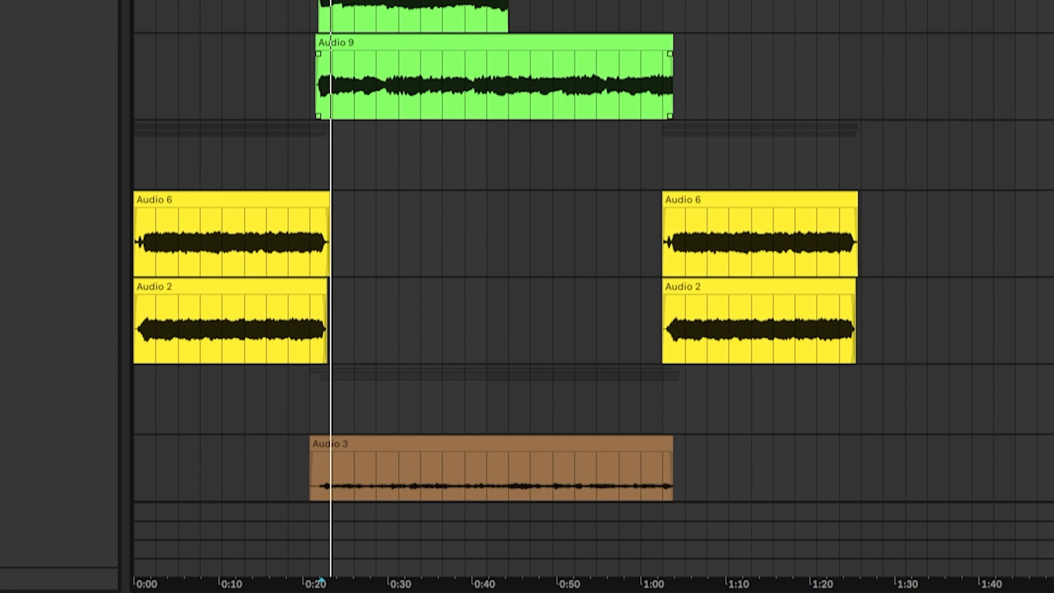
scroll(593, 290, down, 4)
scroll(593, 290, up, 3)
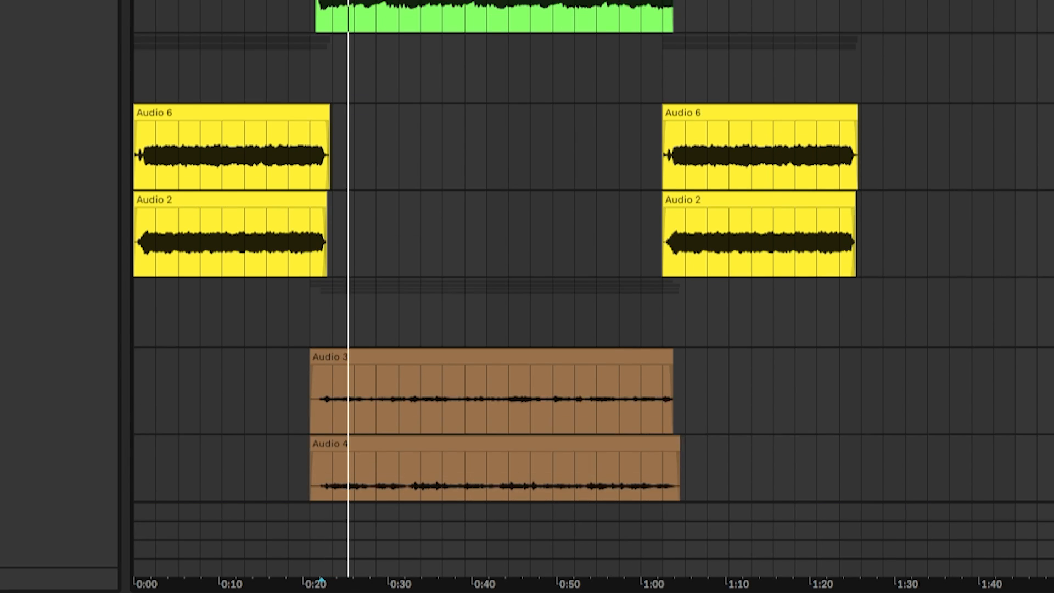
scroll(593, 290, up, 15)
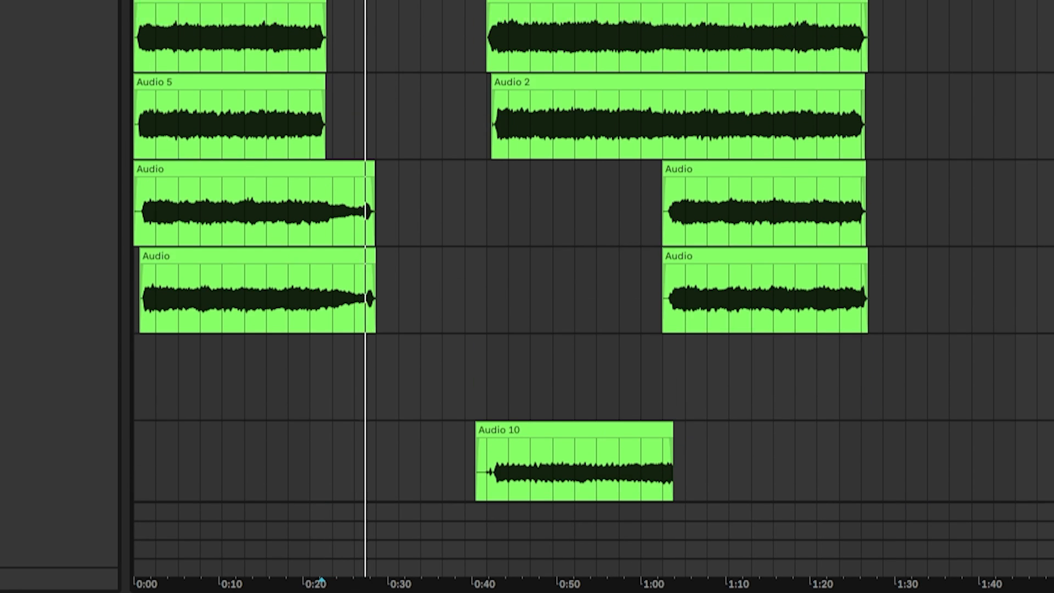
scroll(593, 290, down, 10)
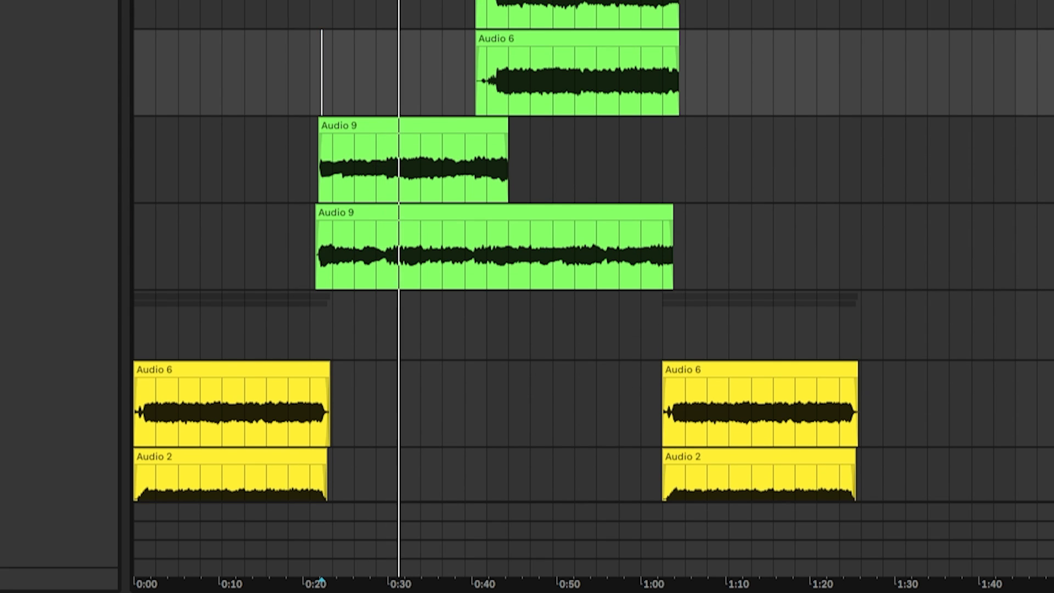
- Play the soloed 21 and 22 Audio tracks and the soloed 23 and 24 Audio tracks from bar 18
click(341, 163)
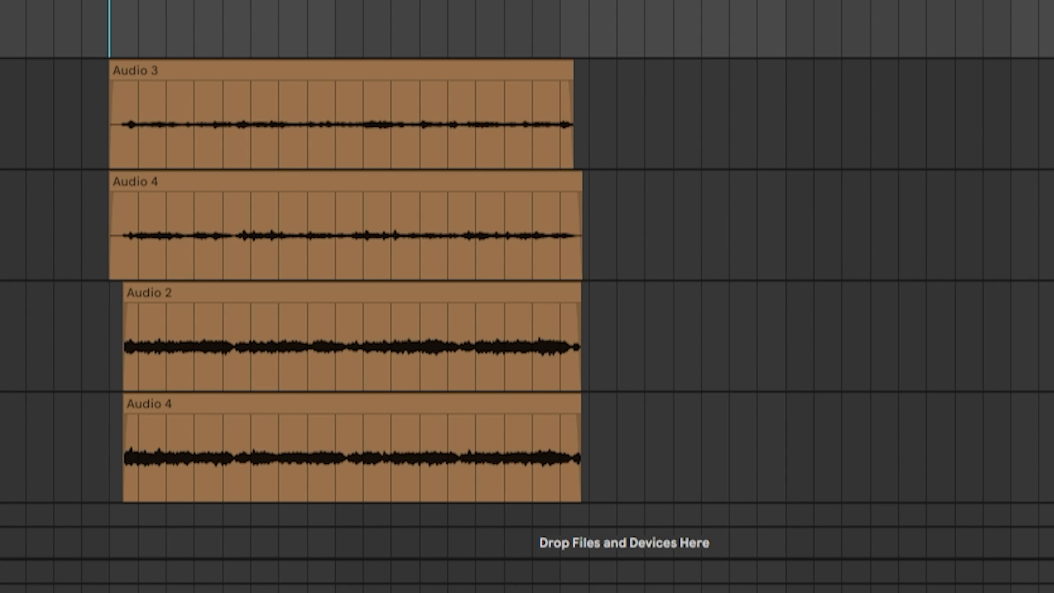
key(space)
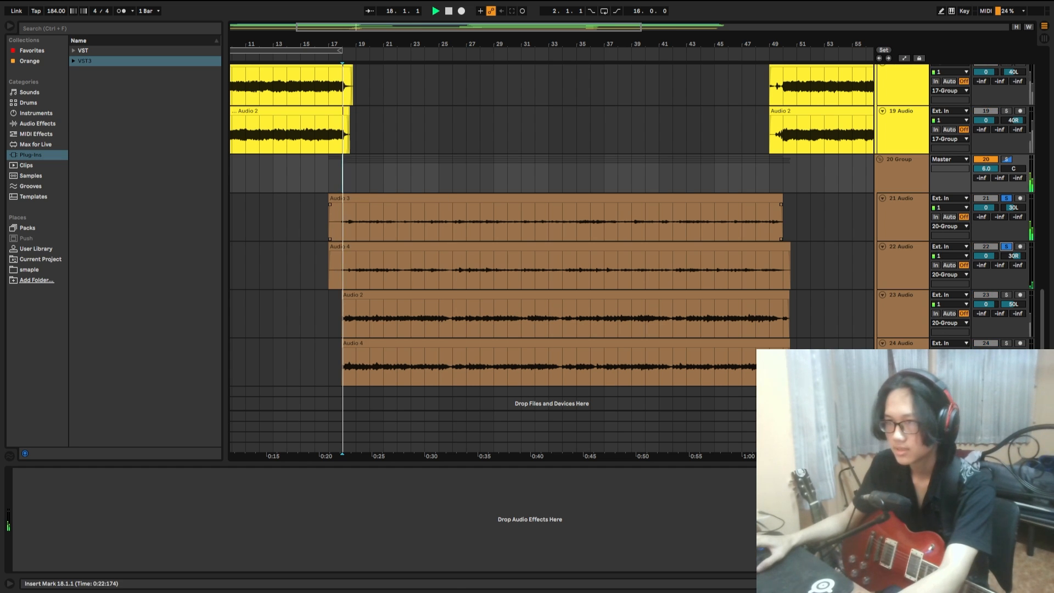
scroll(549, 258, down, 1)
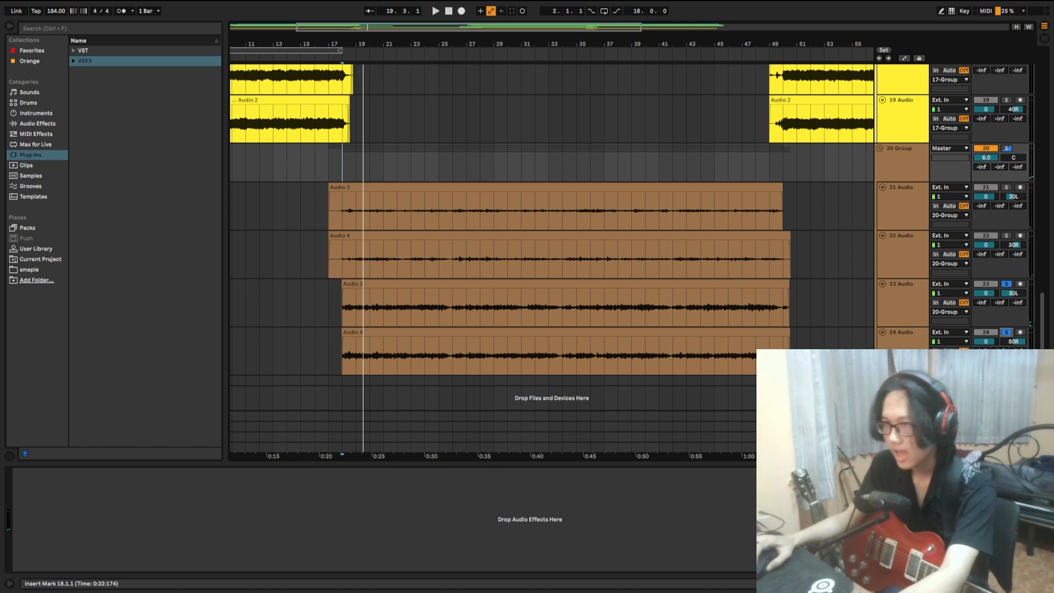
click(342, 305)
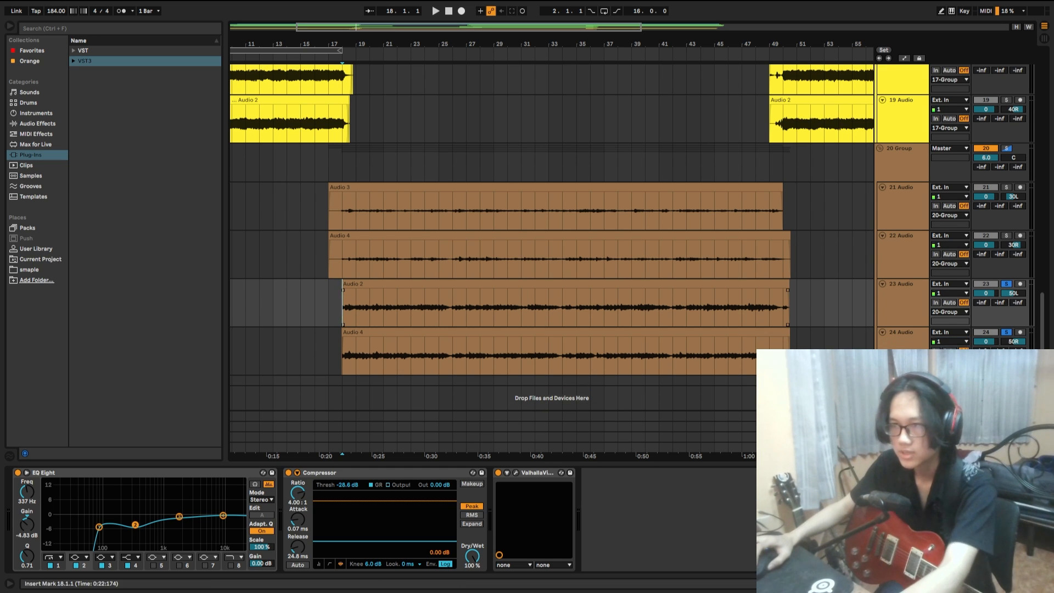
key(space)
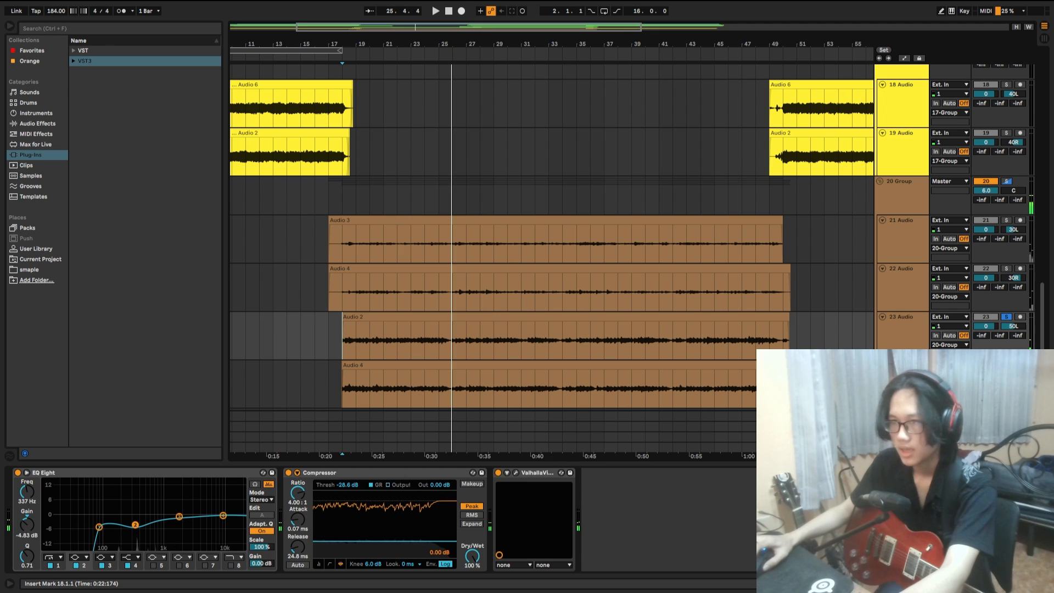
- Solo the whole 20 Group and play its four brown guitar tracks together from bar 18
click(342, 242)
key(space)
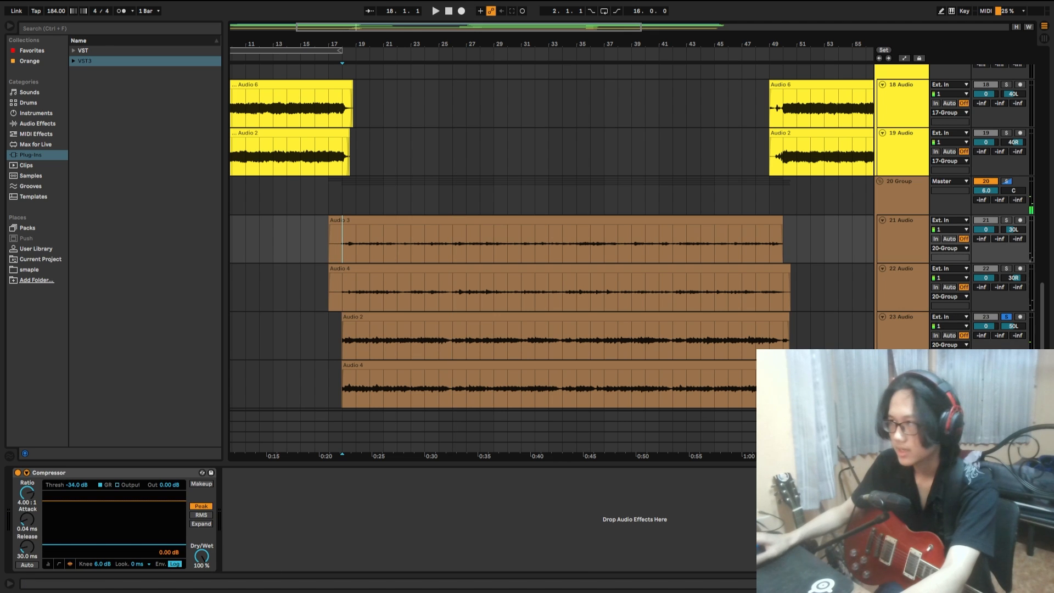
click(549, 195)
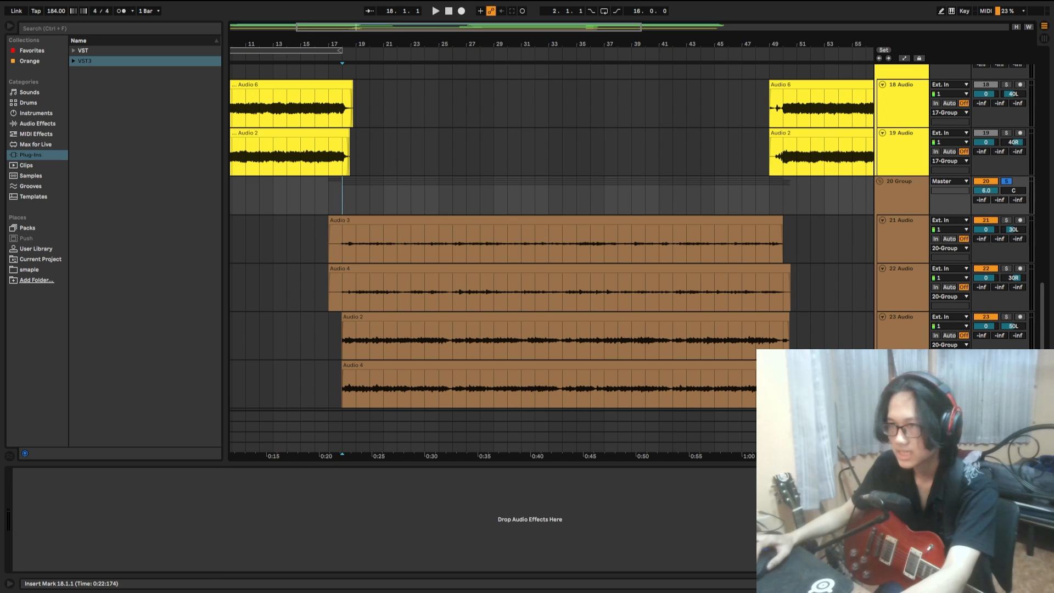
scroll(549, 219, down, 1)
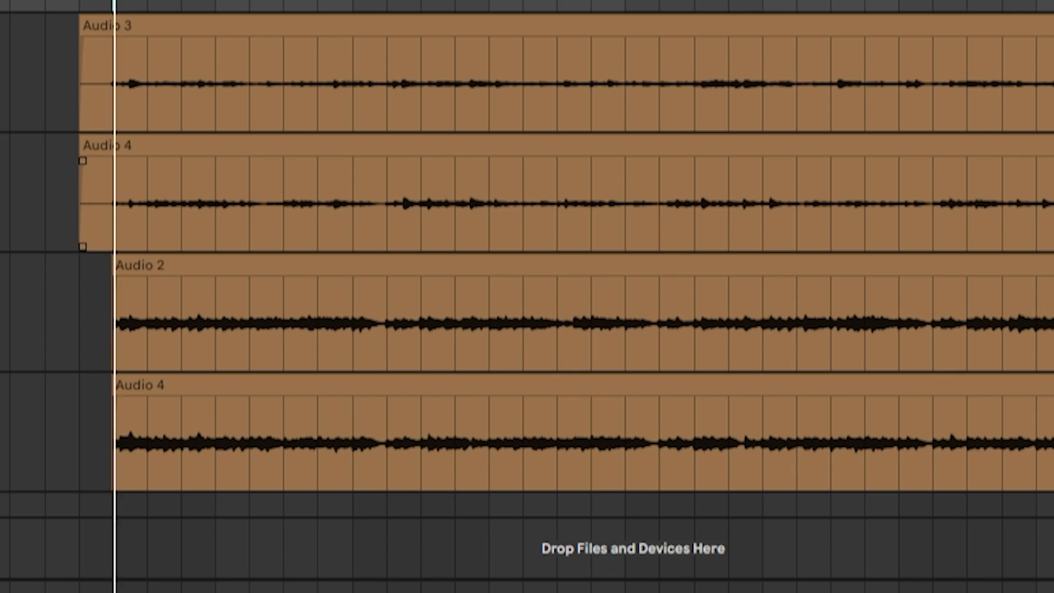
key(space)
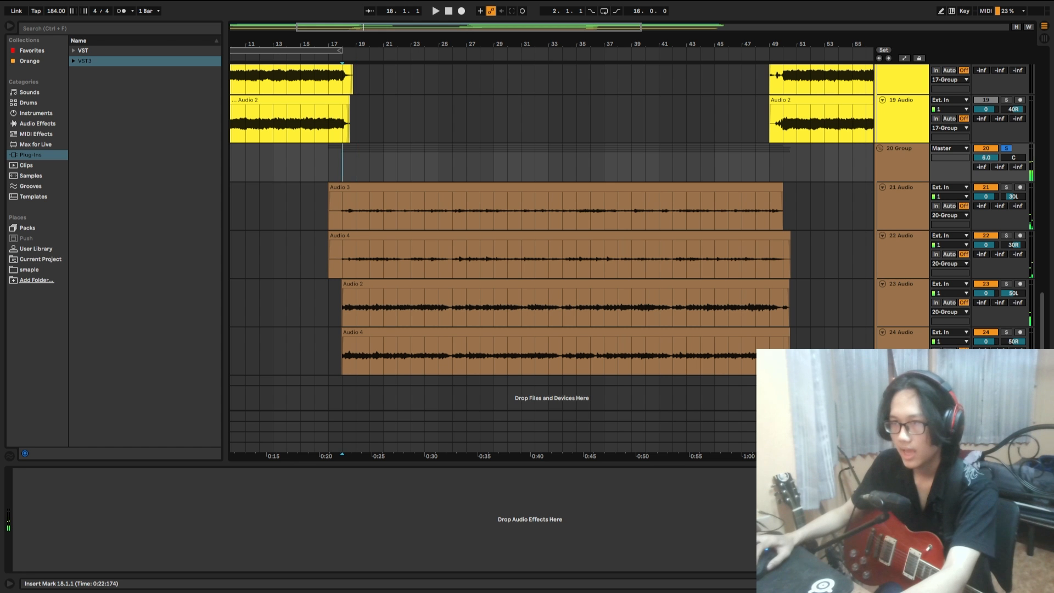
- Highlight the 20 Group's clips from bar 18 to their end and set the insert mark at bar 20
drag(341, 159, 791, 357)
click(370, 164)
scroll(369, 165, up, 2)
scroll(369, 220, down, 2)
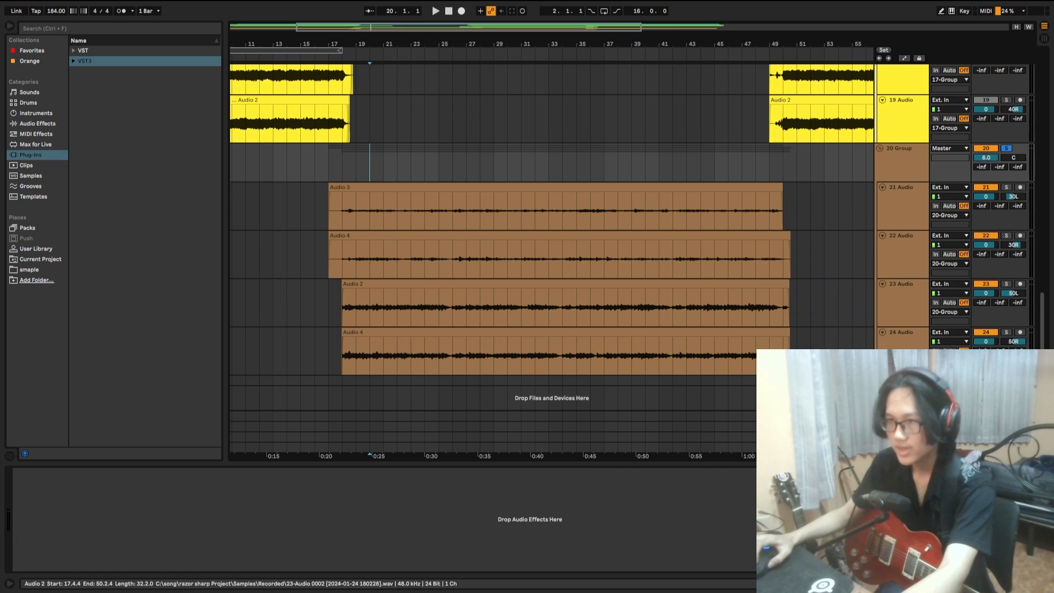
- Highlight the full 23 Audio and 24 Audio clips of the 20 Group
mouse_move(343, 309)
mouse_down()
mouse_move(672, 355)
mouse_move(791, 354)
mouse_up()
click(790, 354)
drag(797, 305, 342, 355)
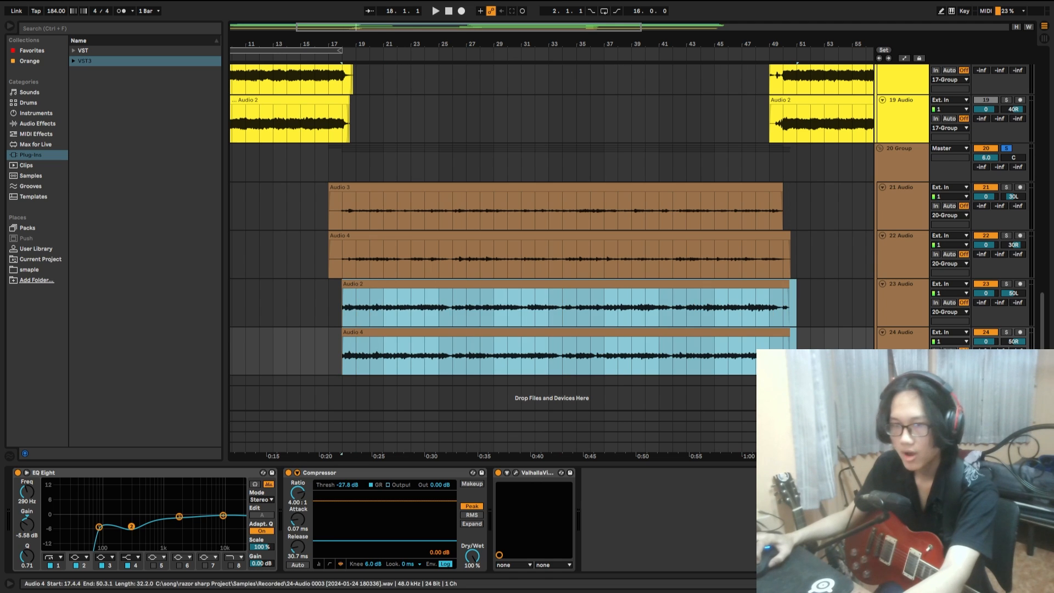
click(357, 332)
- Highlight the 21 Audio and 22 Audio clips from bar 18 to bar 49 and set the insert mark at bar 51
scroll(357, 332, up, 1)
drag(342, 236, 769, 277)
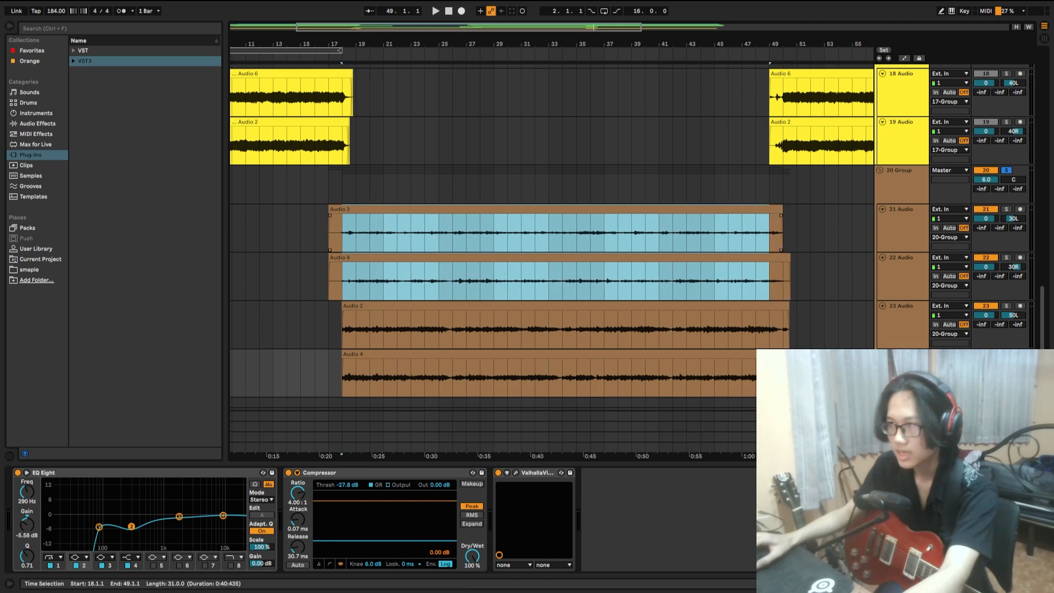
click(796, 277)
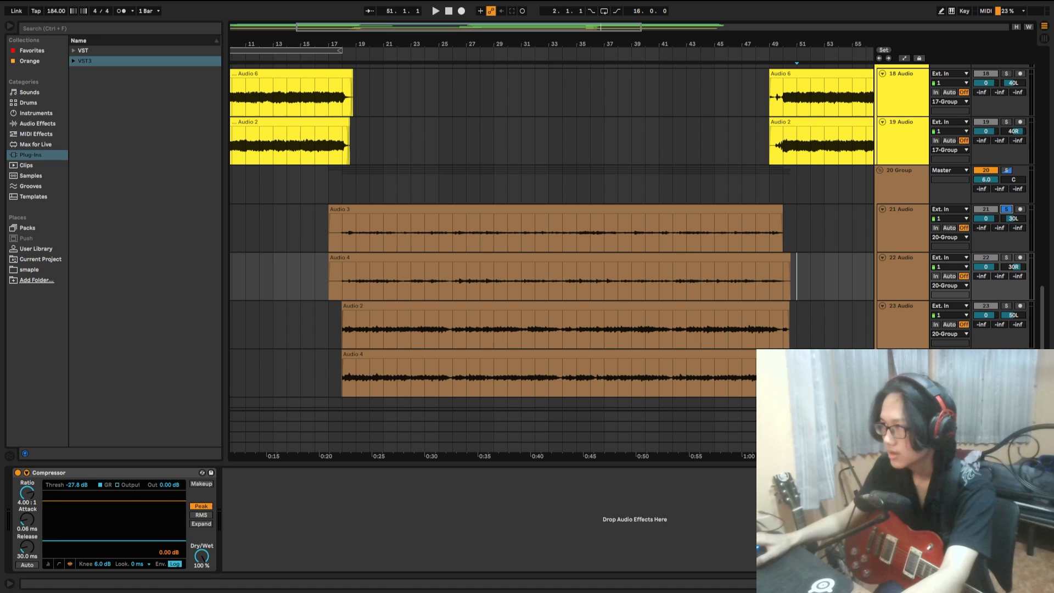
- Play the soloed 21 Audio and 22 Audio tracks from bar 18, and again with the 23 Audio and 24 Audio layers added
click(342, 189)
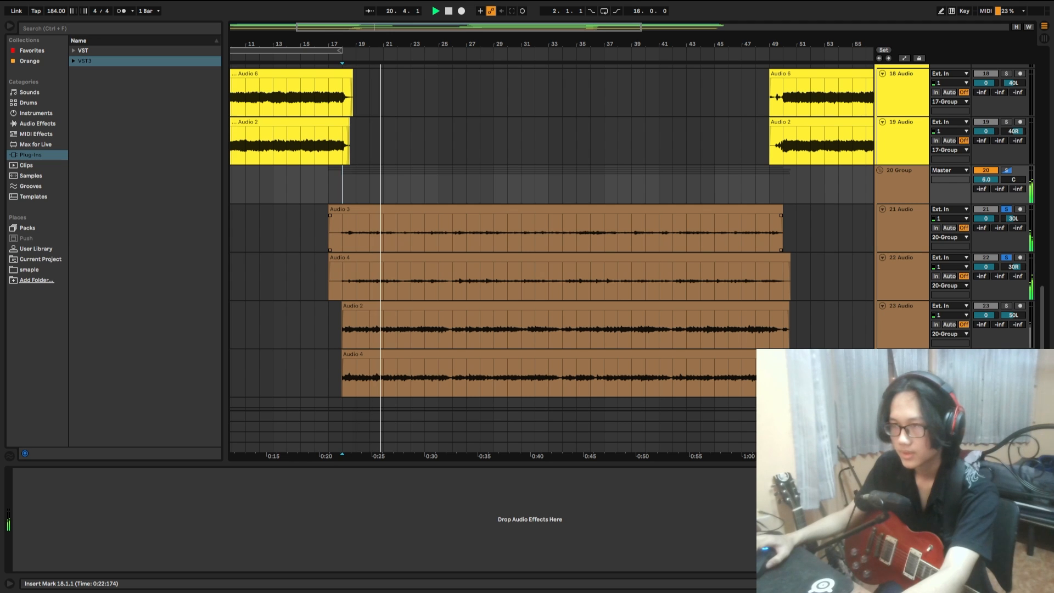
scroll(550, 247, down, 1)
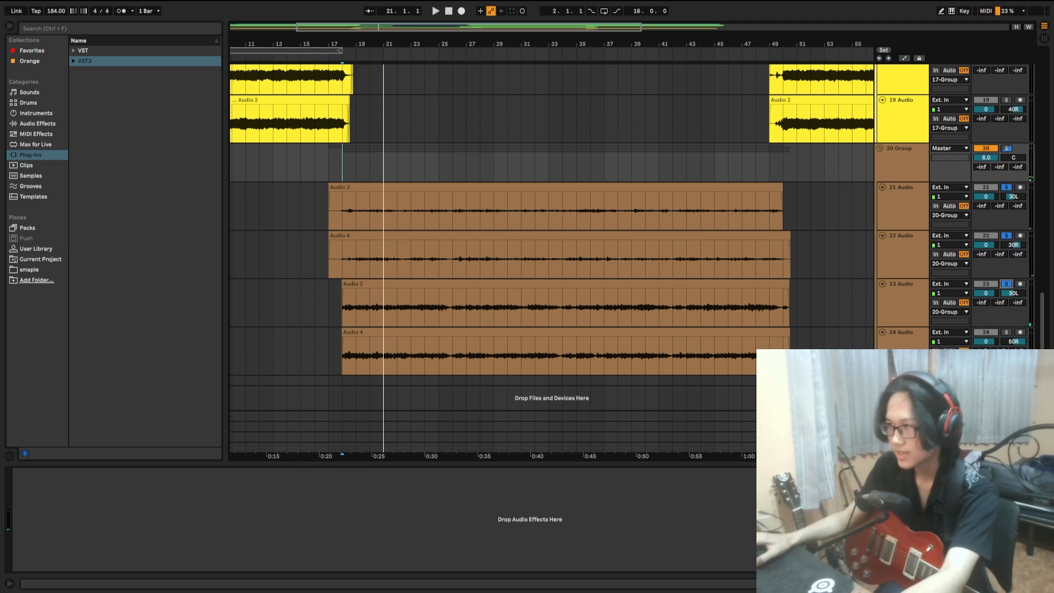
click(344, 309)
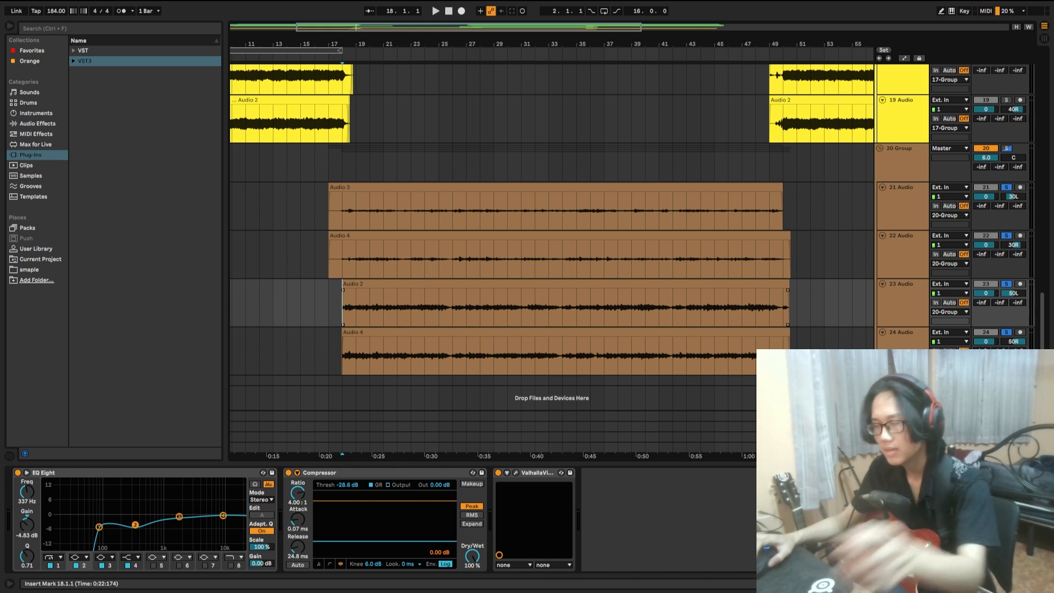
key(space)
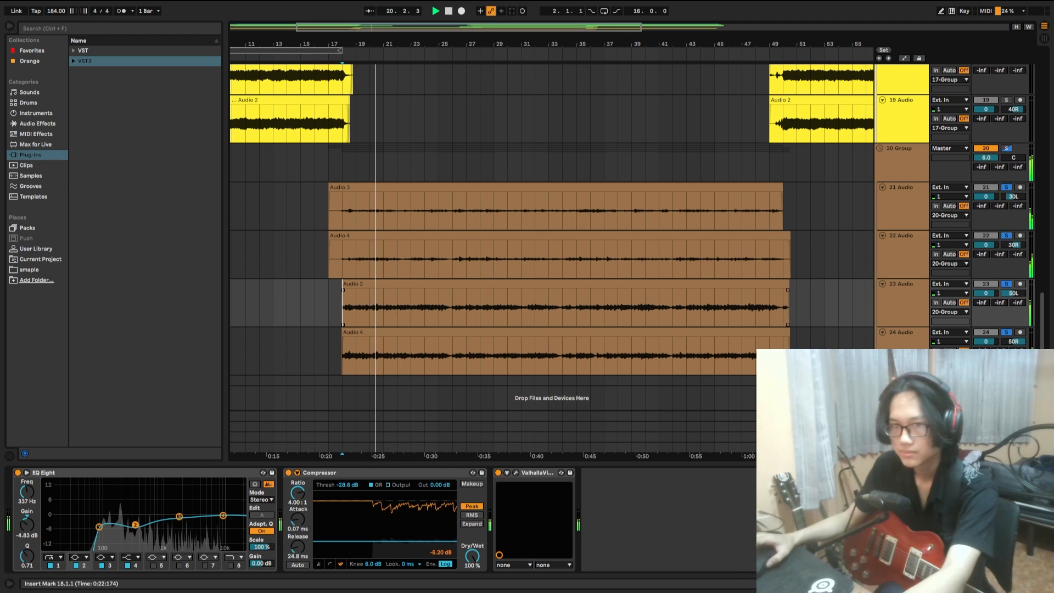
scroll(549, 258, up, 2)
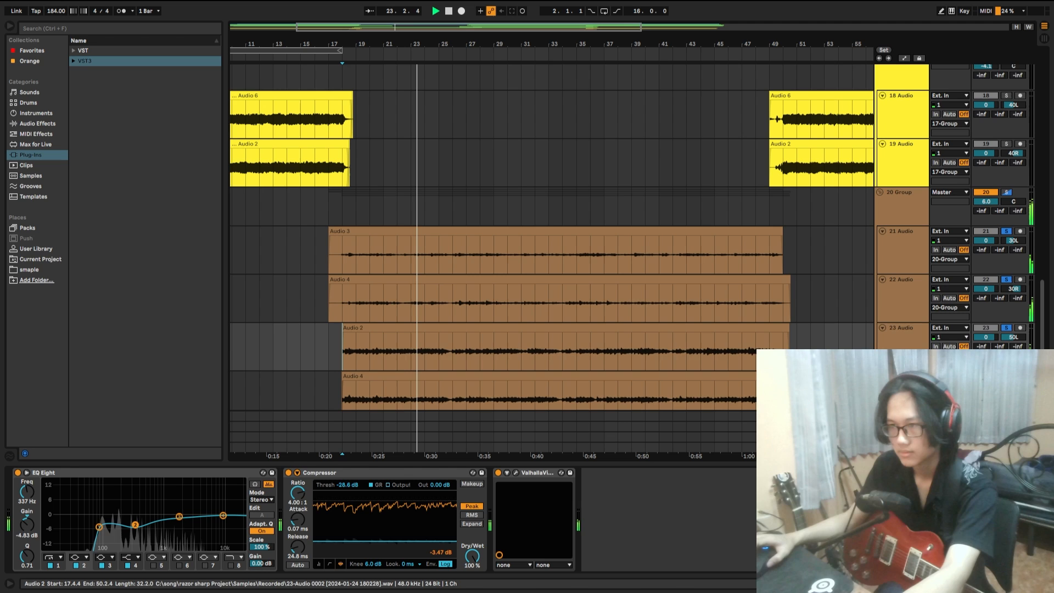
scroll(549, 258, down, 1)
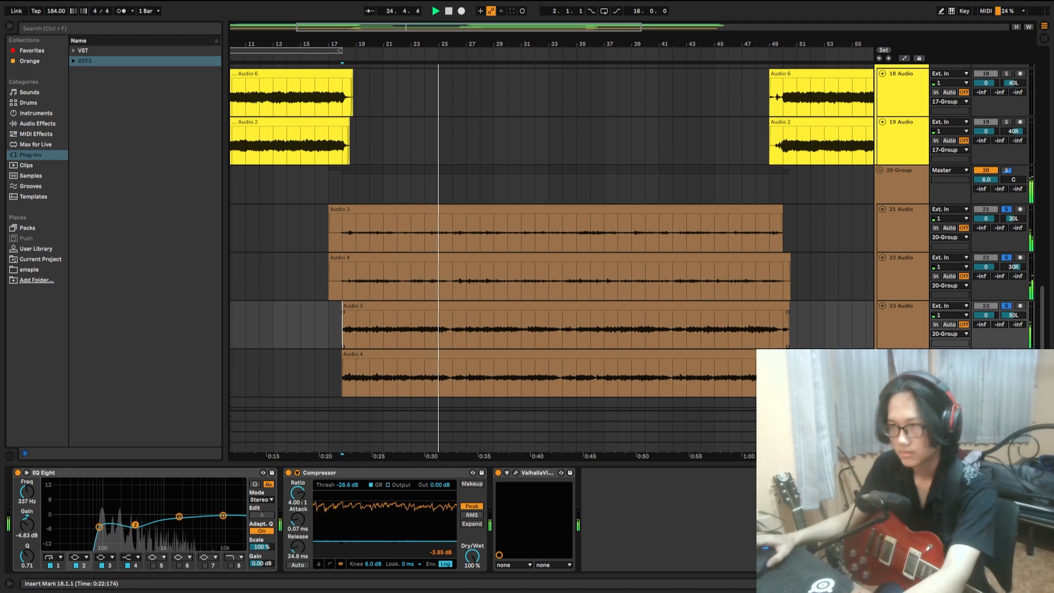
key(space)
- Clear the 20 Group's solo and highlight its clips from bar 18 to bar 50
scroll(550, 326, up, 5)
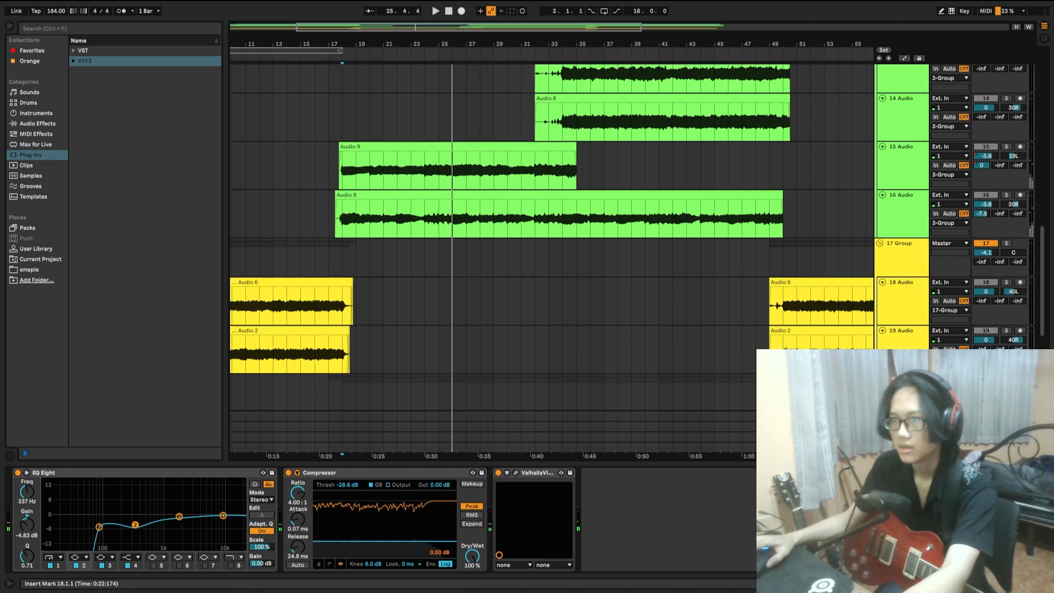
scroll(1006, 253, down, 4)
click(1007, 253)
scroll(549, 258, down, 2)
drag(343, 188, 783, 188)
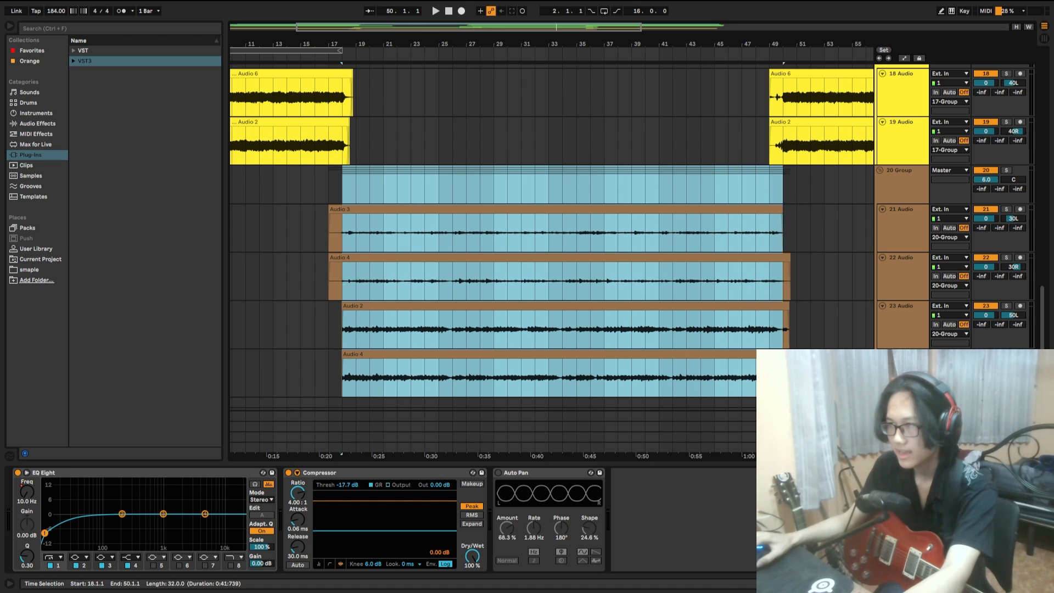
click(339, 328)
- Solo 15 Audio, highlight its clip, and play the track from bar 18
scroll(550, 324, up, 9)
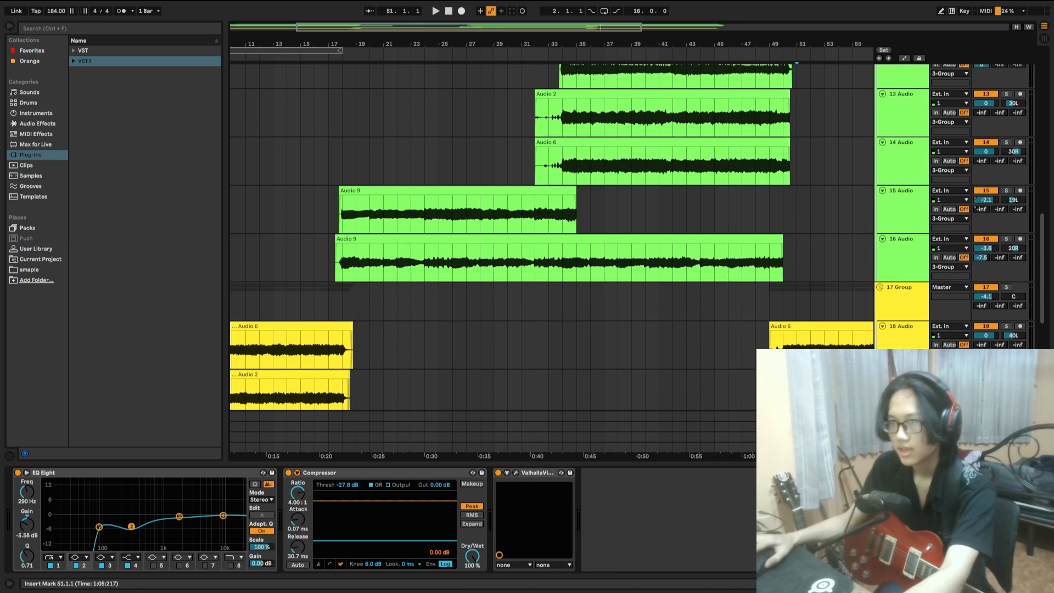
click(1007, 311)
drag(342, 296, 577, 293)
mouse_move(577, 331)
mouse_down()
mouse_move(301, 330)
mouse_move(591, 331)
mouse_up()
click(590, 331)
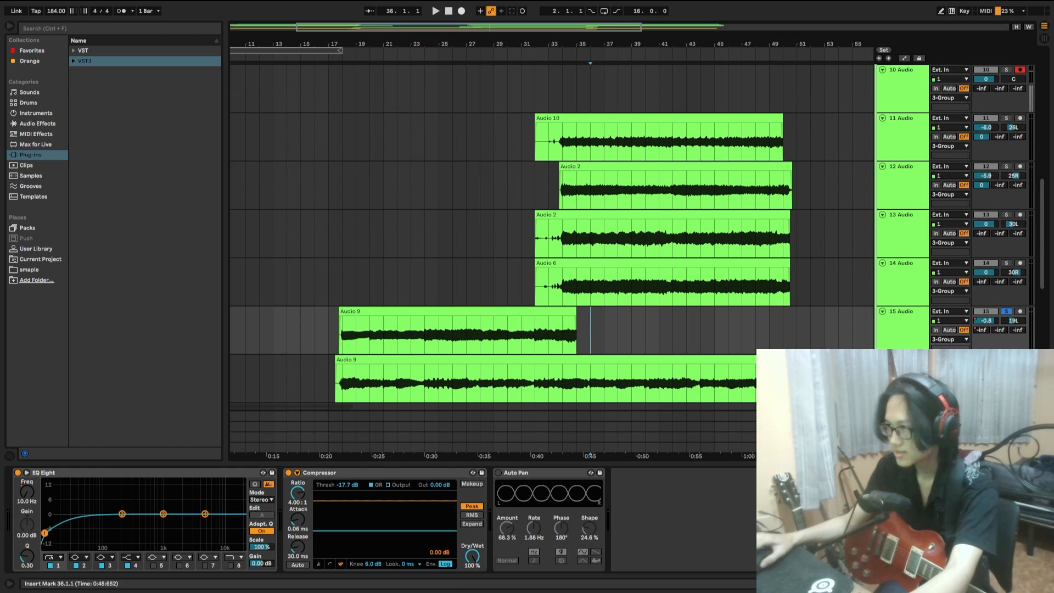
click(342, 289)
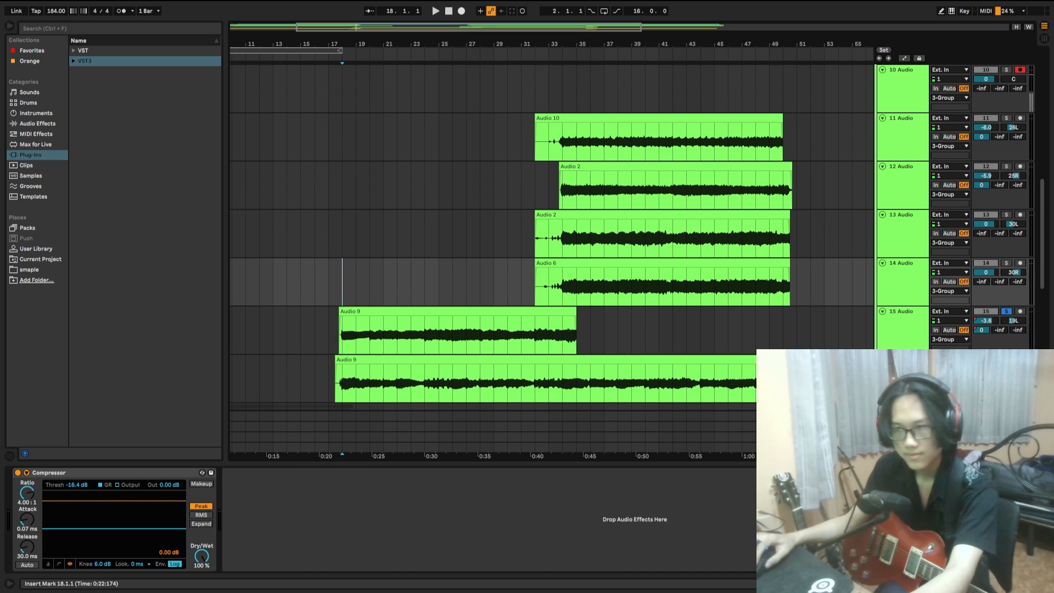
key(space)
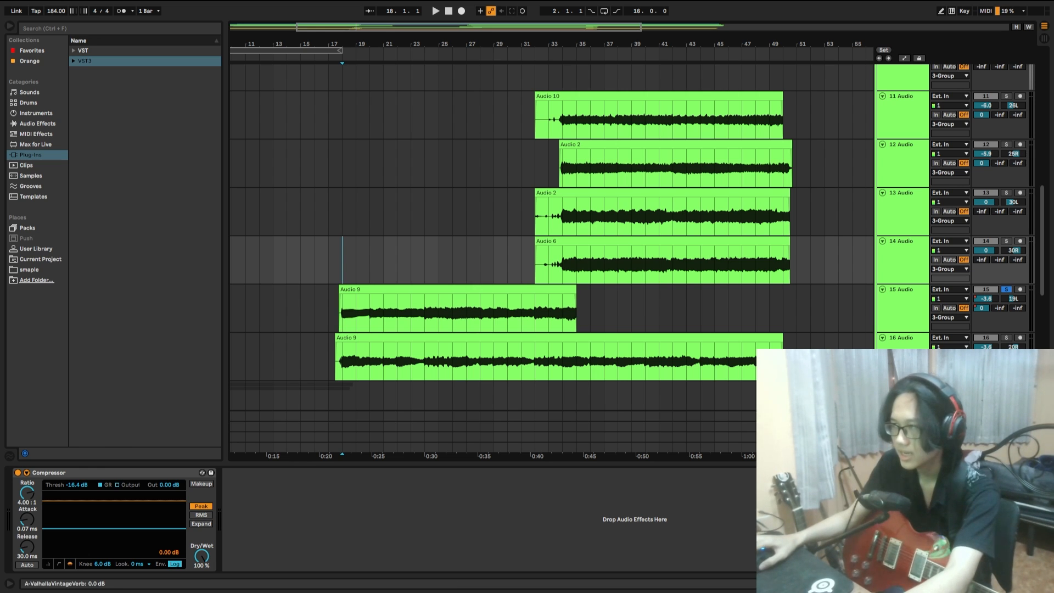
- Solo 16 Audio in place of 15 Audio and play it from bar 18
scroll(549, 247, down, 3)
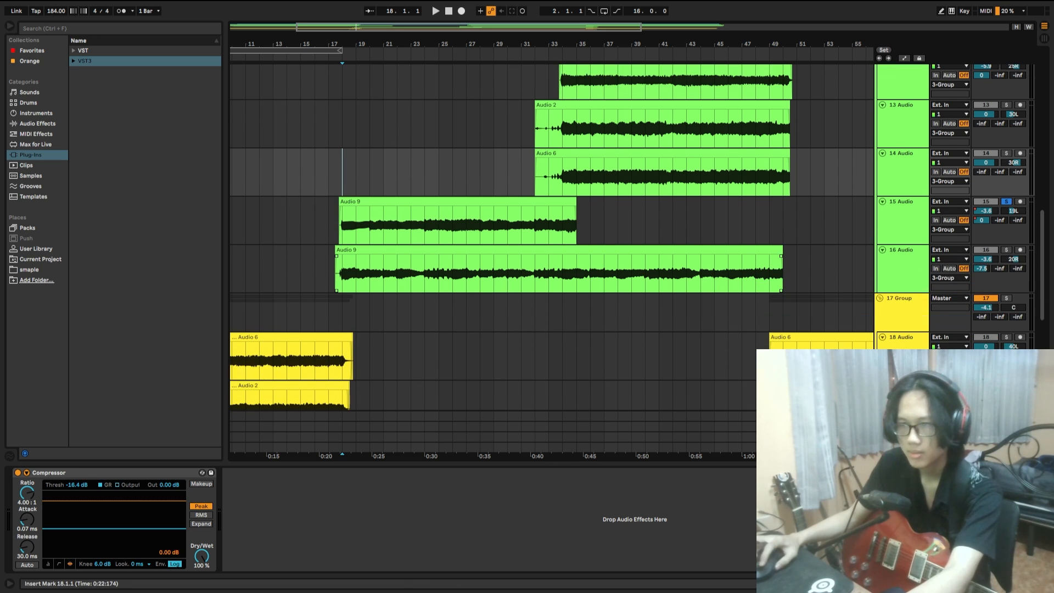
click(1006, 249)
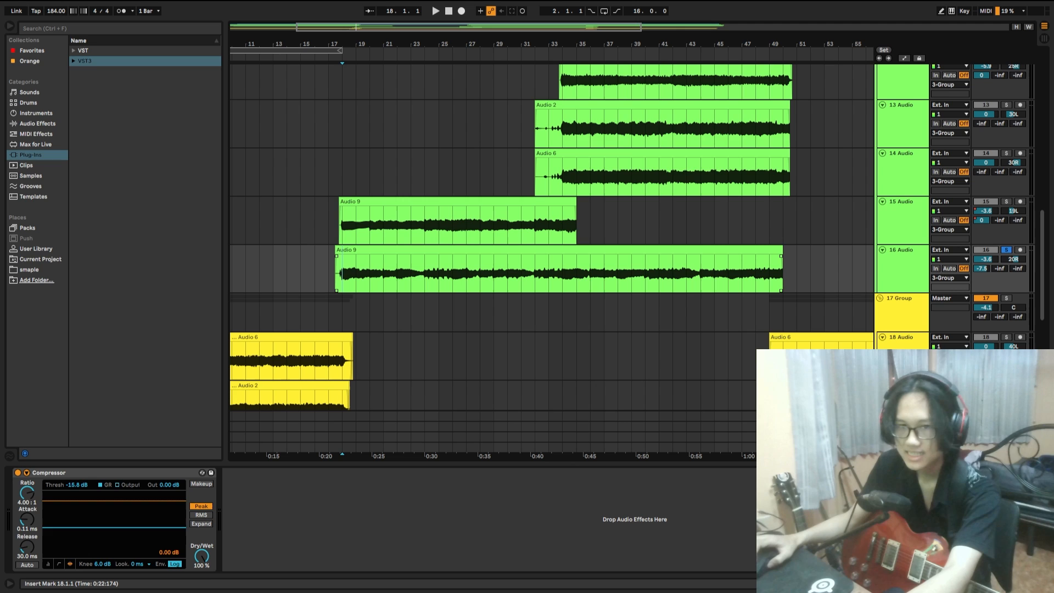
key(space)
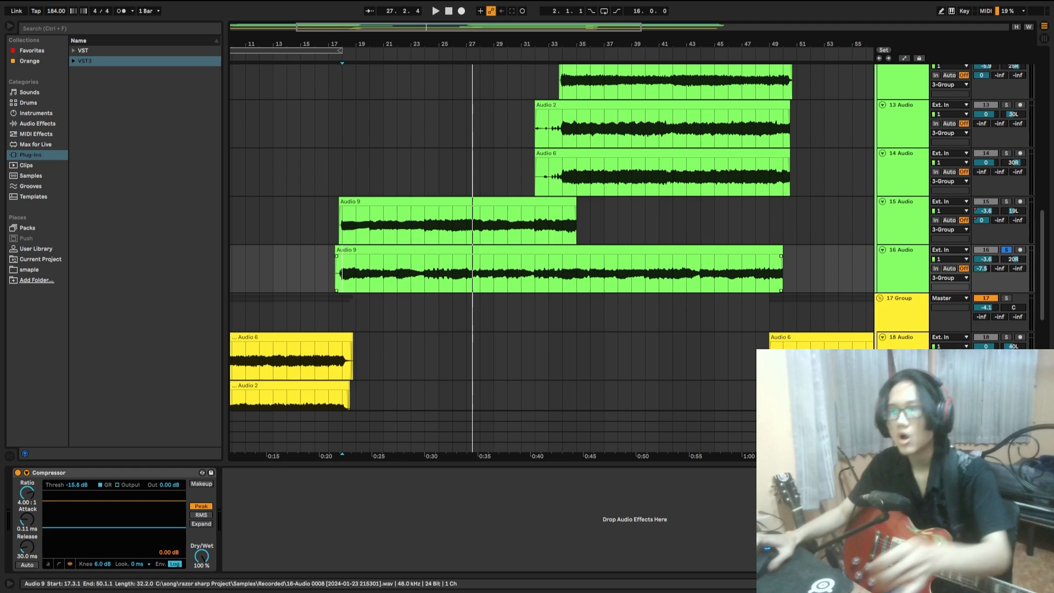
scroll(552, 236, up, 2)
key(space)
- Select all C1 to D#2 notes across the 16 bars of the middle drums clip in the piano roll
scroll(552, 236, up, 2)
scroll(552, 236, down, 4)
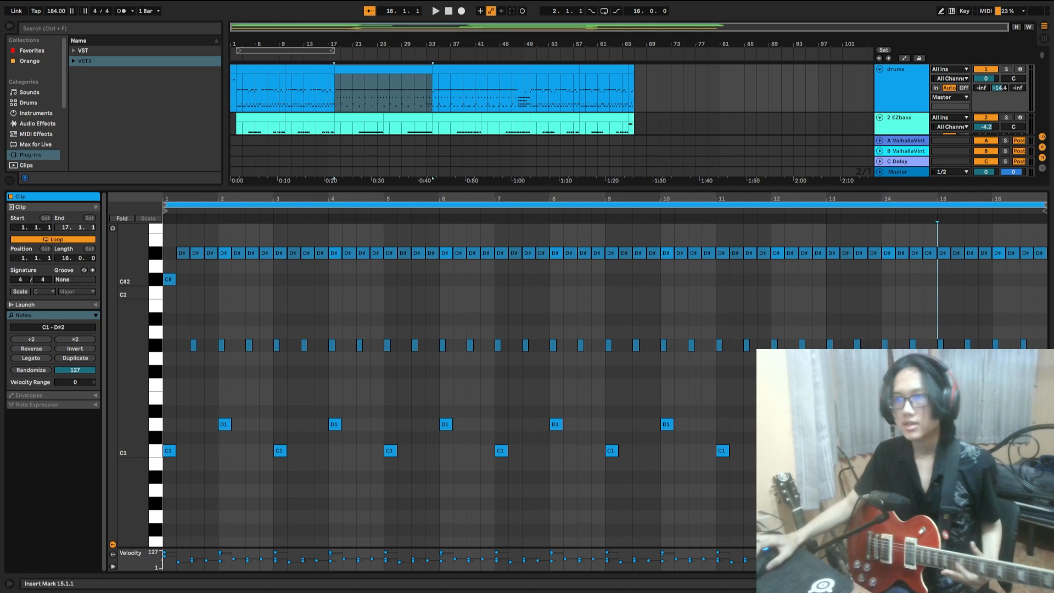
drag(169, 235, 1047, 470)
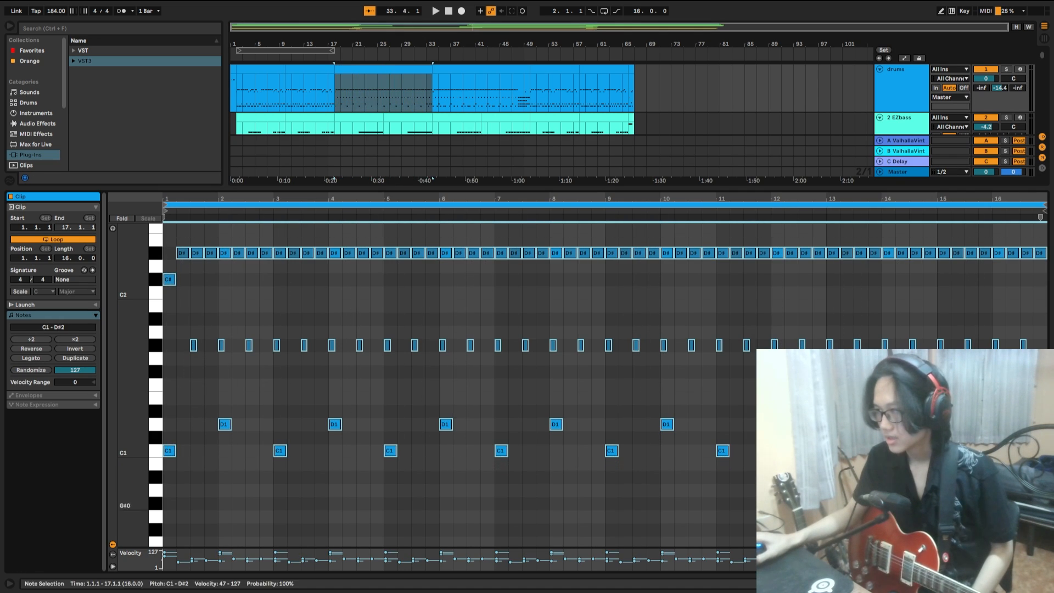
- Close the drum clip's note editor, solo the drums track, and show its Superior Drummer 3 window, moving it lower
key(ctrl+alt+l)
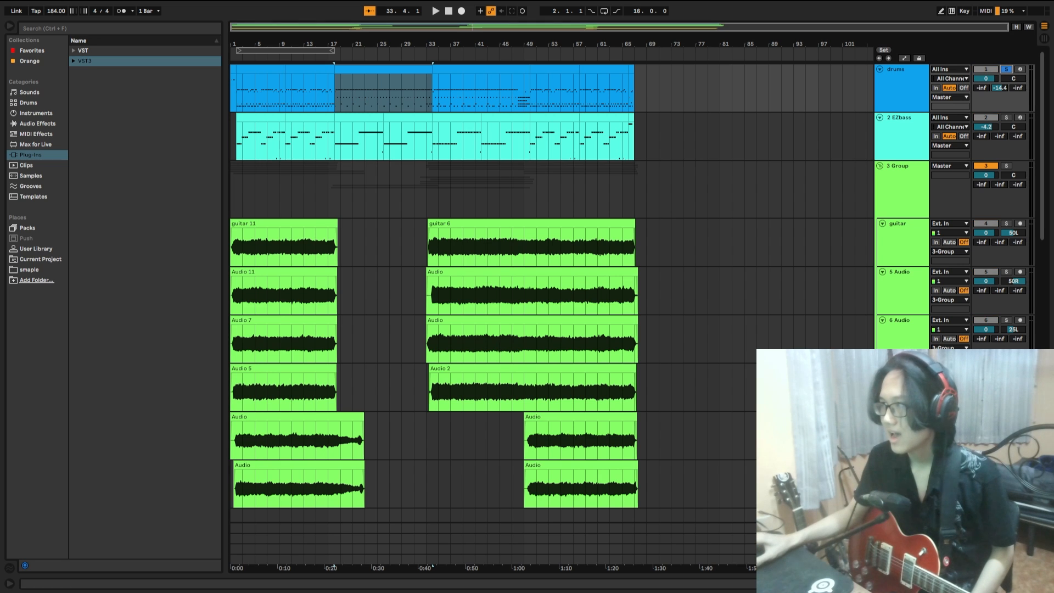
key(ctrl+alt+l)
key(ctrl+alt+p)
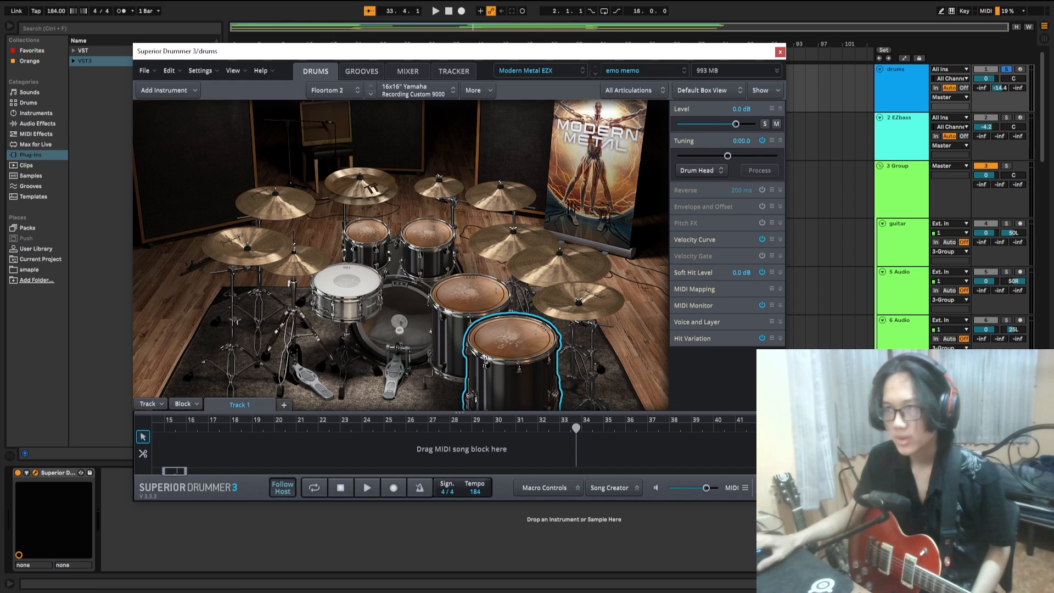
drag(439, 51, 433, 159)
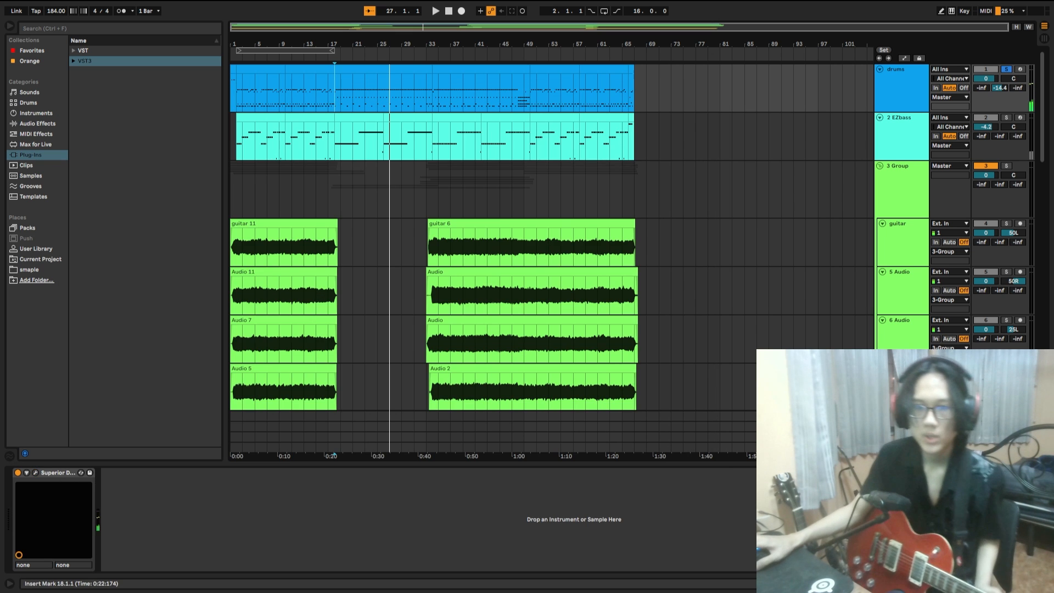
- Play the full mix from bar 17 while looking through the drums, bass and all guitar groups in the arrangement
scroll(549, 236, down, 3)
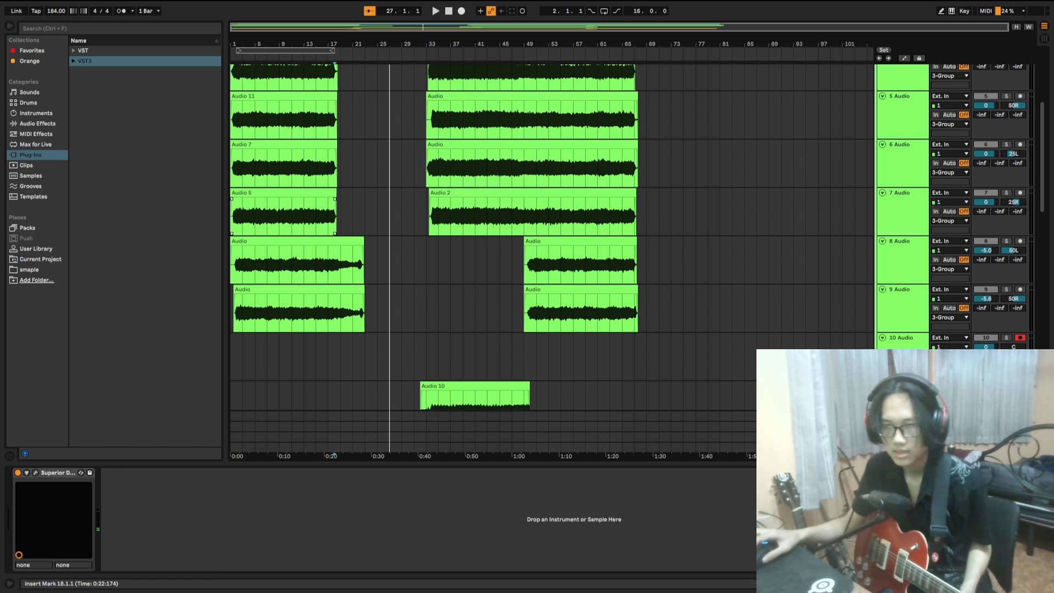
scroll(549, 220, up, 1)
scroll(549, 220, down, 6)
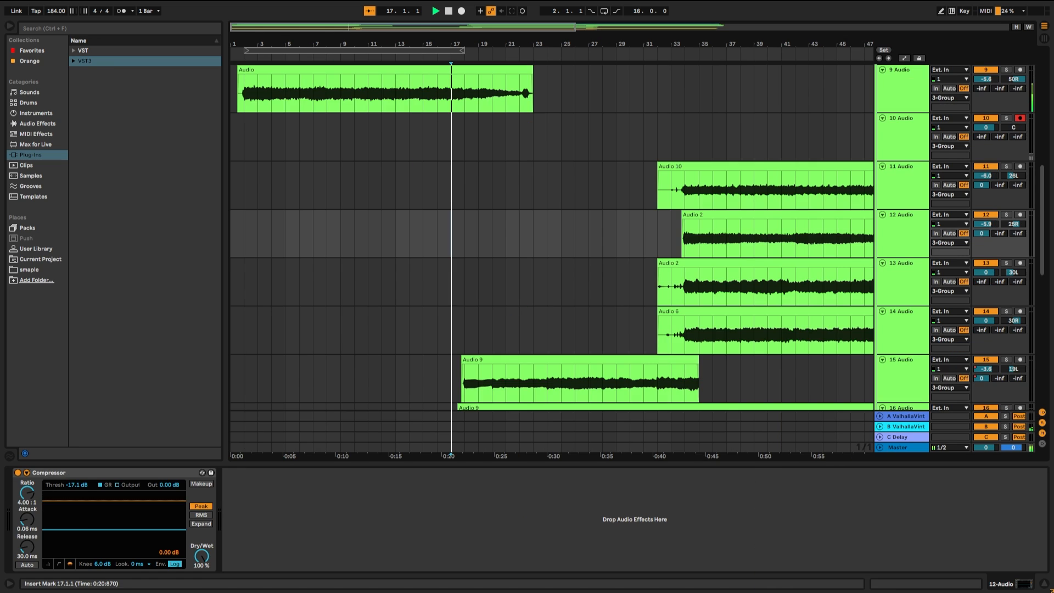
scroll(549, 247, down, 10)
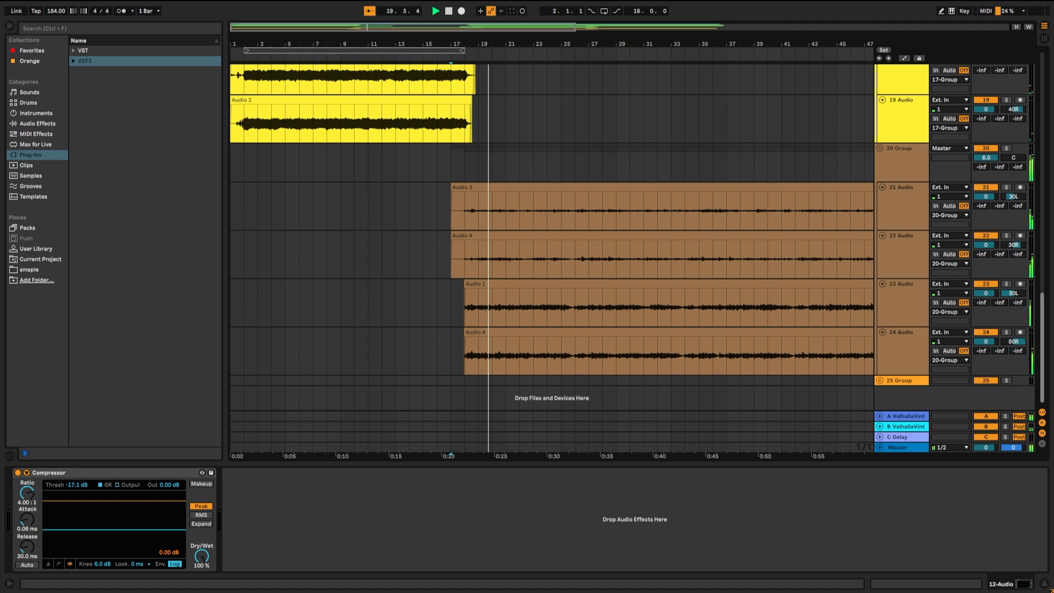
scroll(550, 247, up, 8)
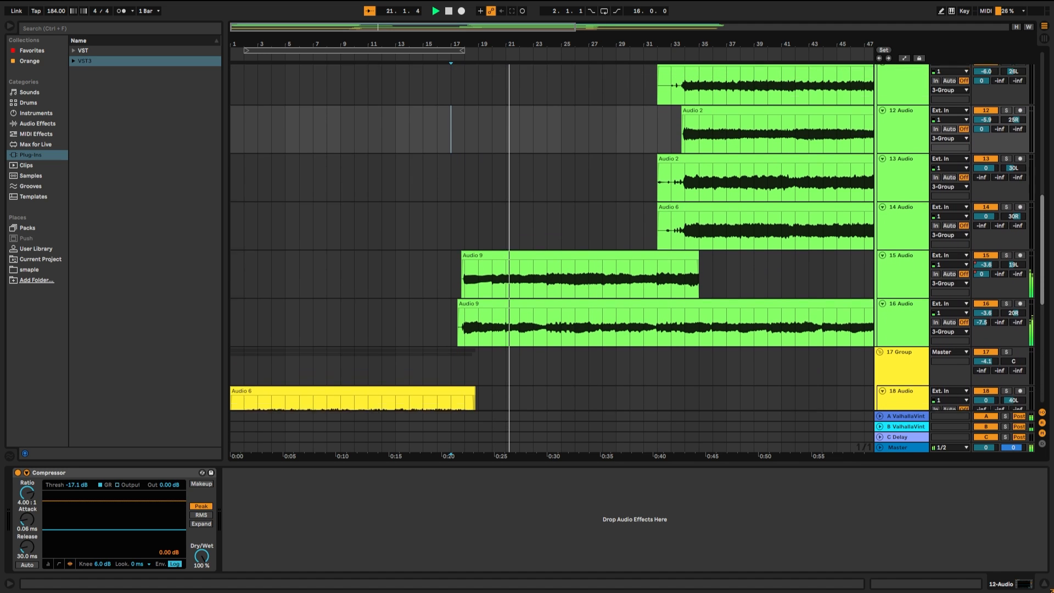
scroll(550, 248, up, 6)
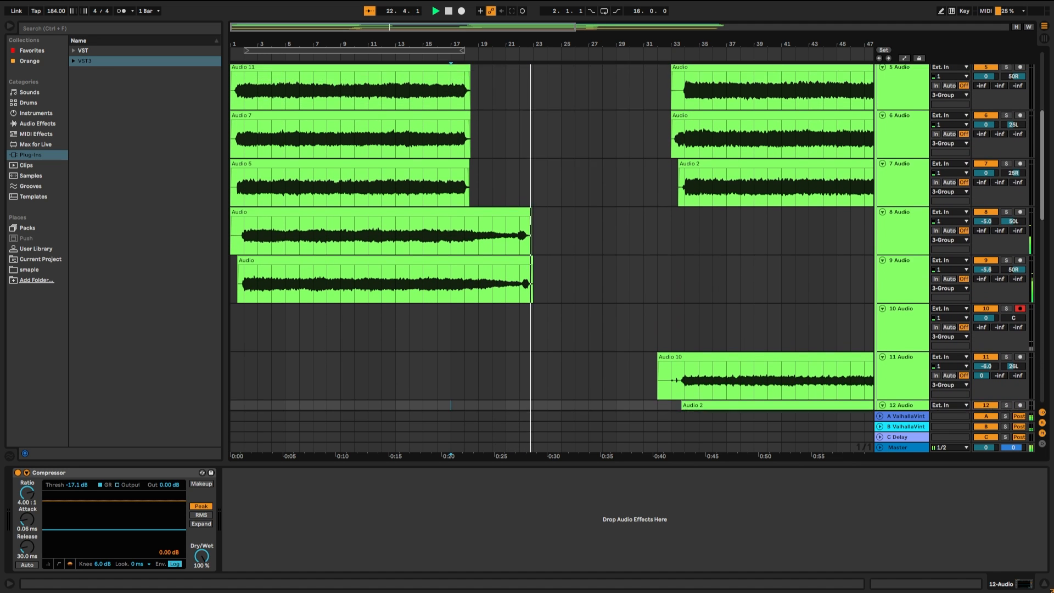
scroll(549, 247, up, 4)
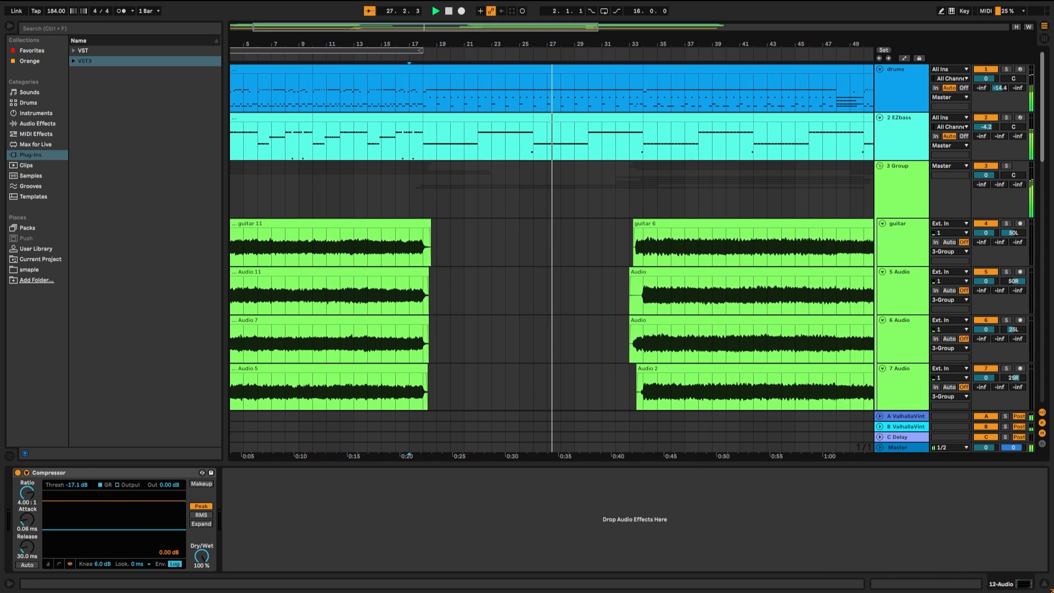
scroll(549, 236, down, 16)
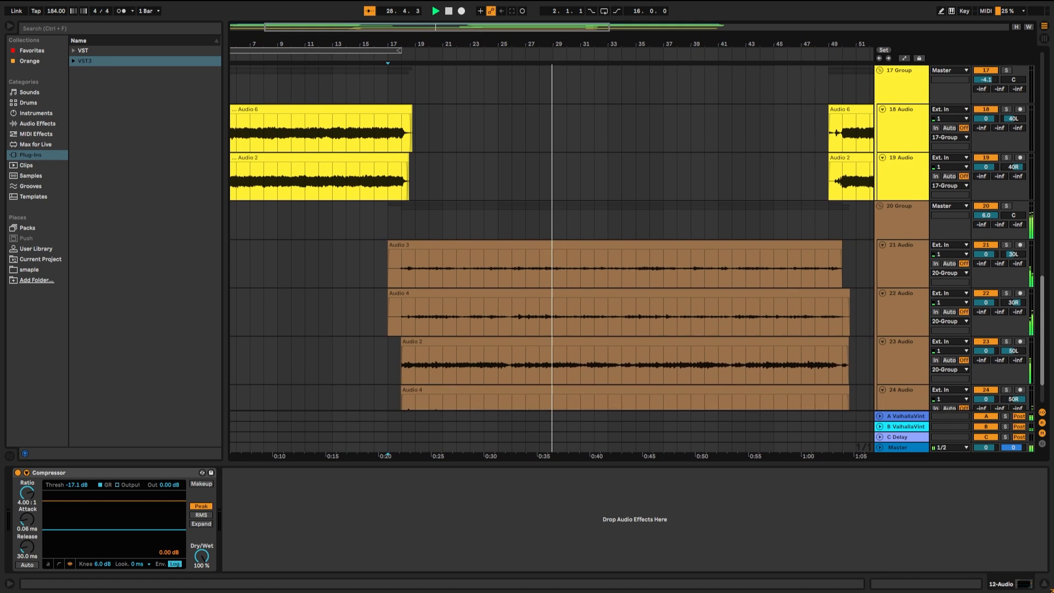
scroll(549, 236, up, 16)
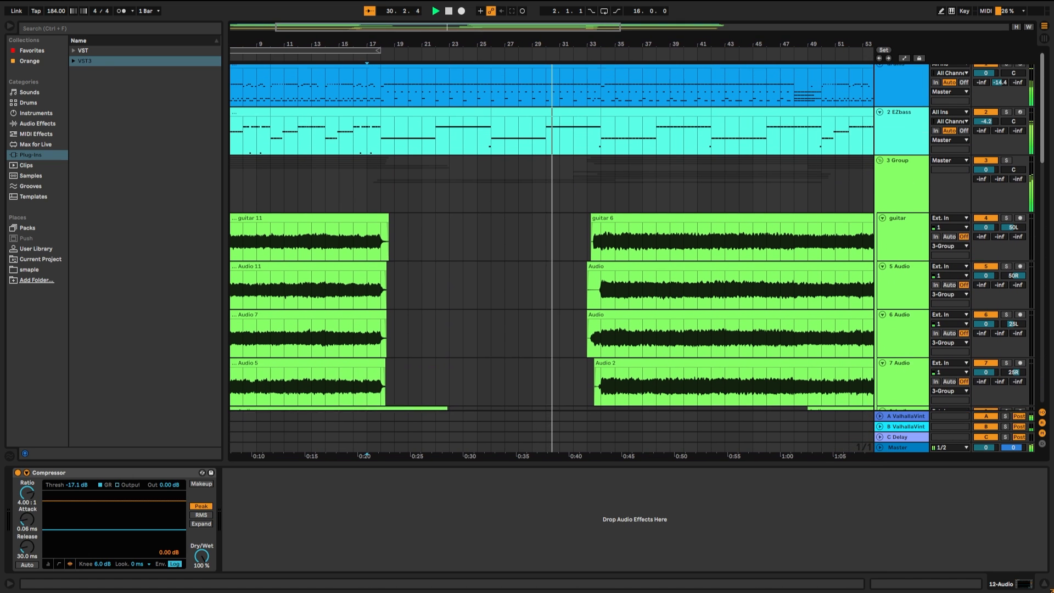
scroll(346, 362, down, 10)
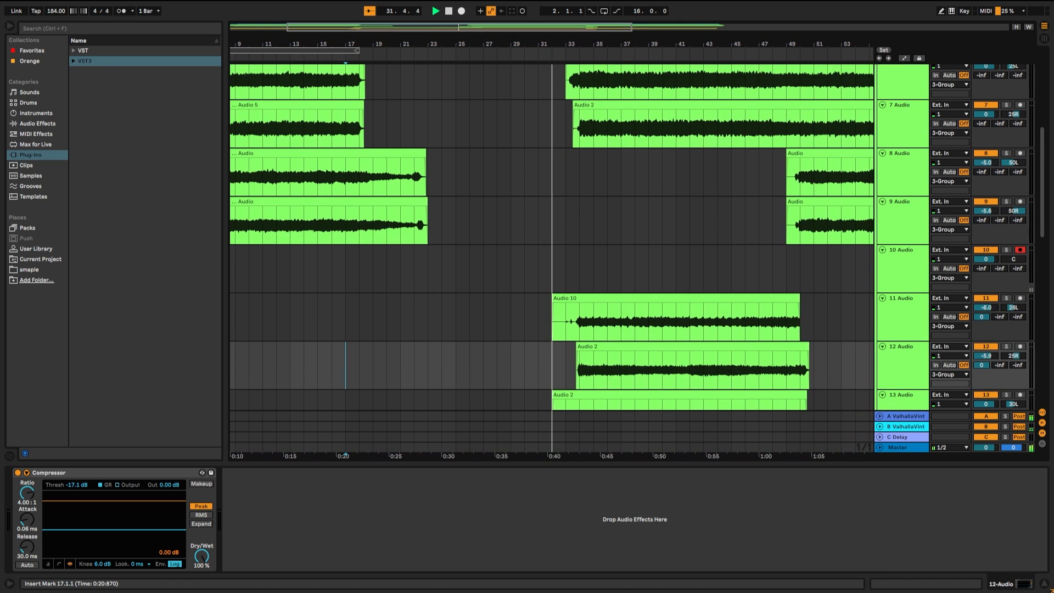
scroll(345, 363, up, 10)
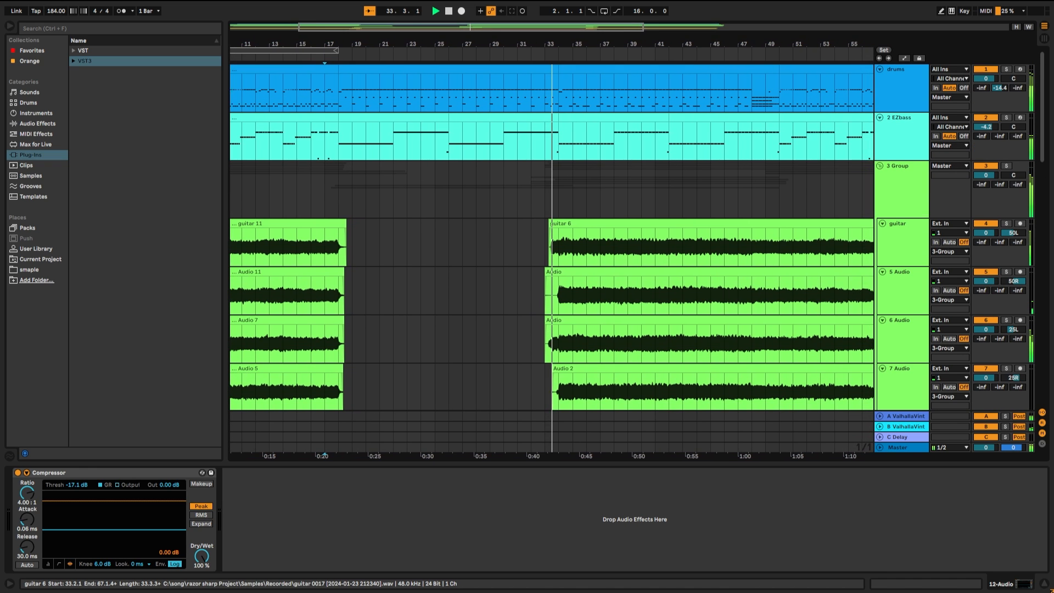
scroll(549, 236, down, 5)
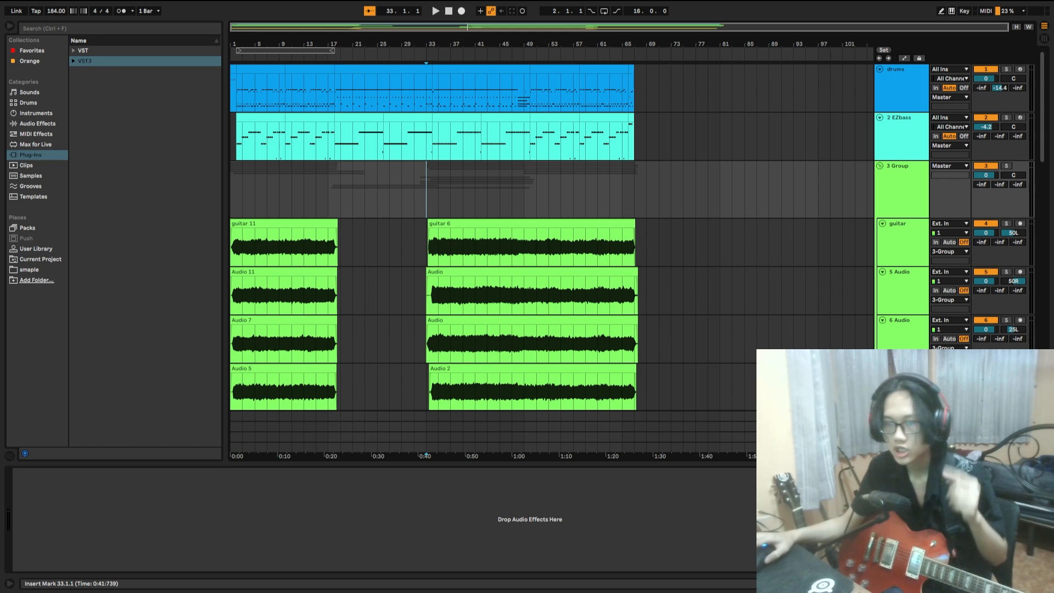
- Solo the guitar track and highlight the first four guitar tracks' opening clips and their section from bar 33 to bar 49
click(1007, 223)
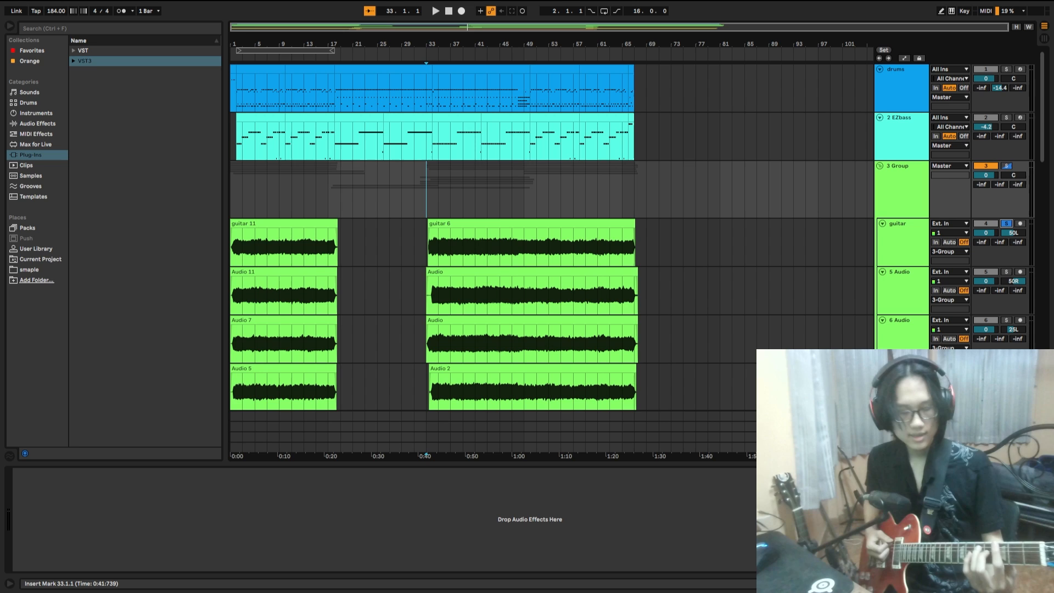
drag(365, 156, 242, 302)
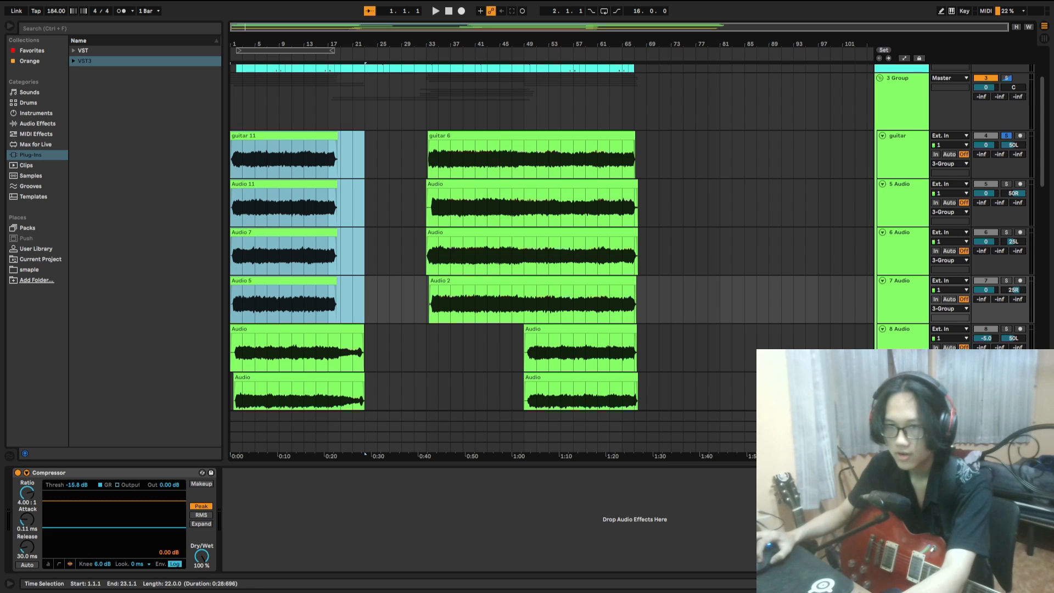
click(258, 136)
drag(231, 110, 327, 302)
drag(427, 302, 512, 108)
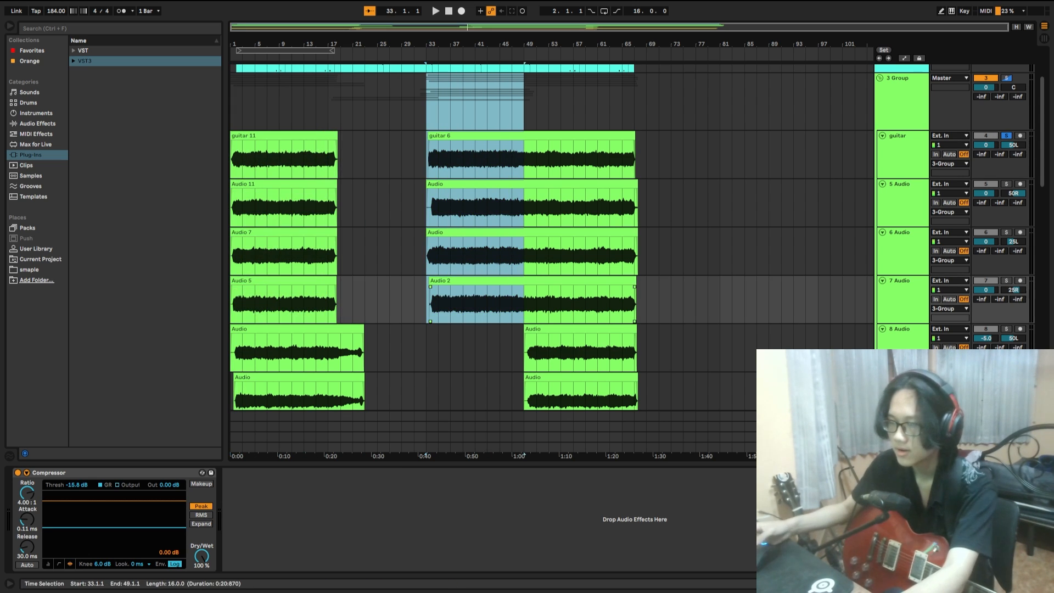
- Solo the first four guitar tracks together, tracks 4 to 7, and play them from bar 33
click(427, 109)
scroll(427, 109, up, 2)
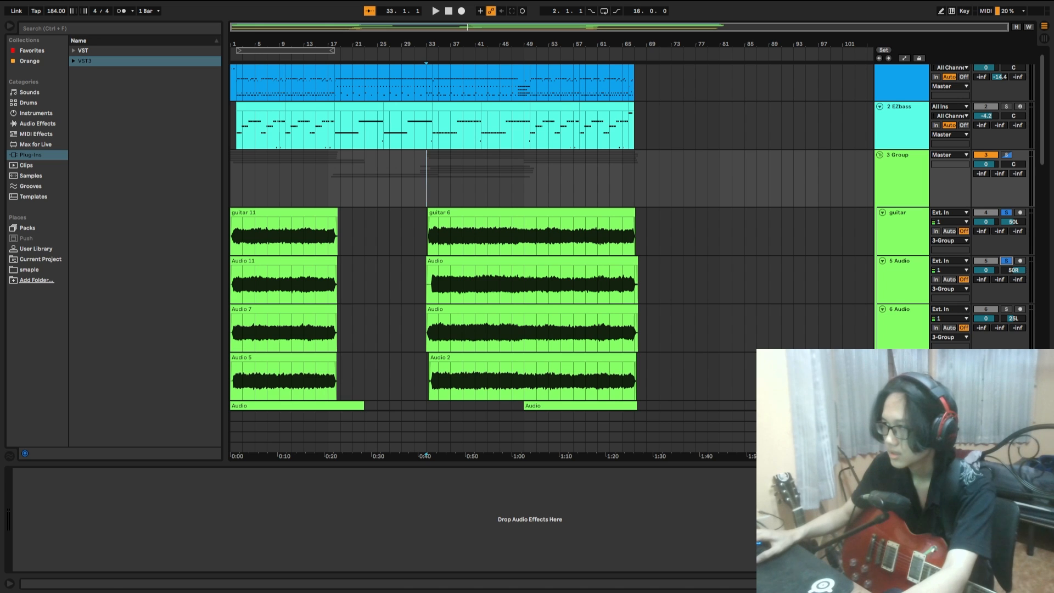
ctrl+click(1007, 358)
scroll(428, 269, down, 3)
scroll(415, 266, up, 2)
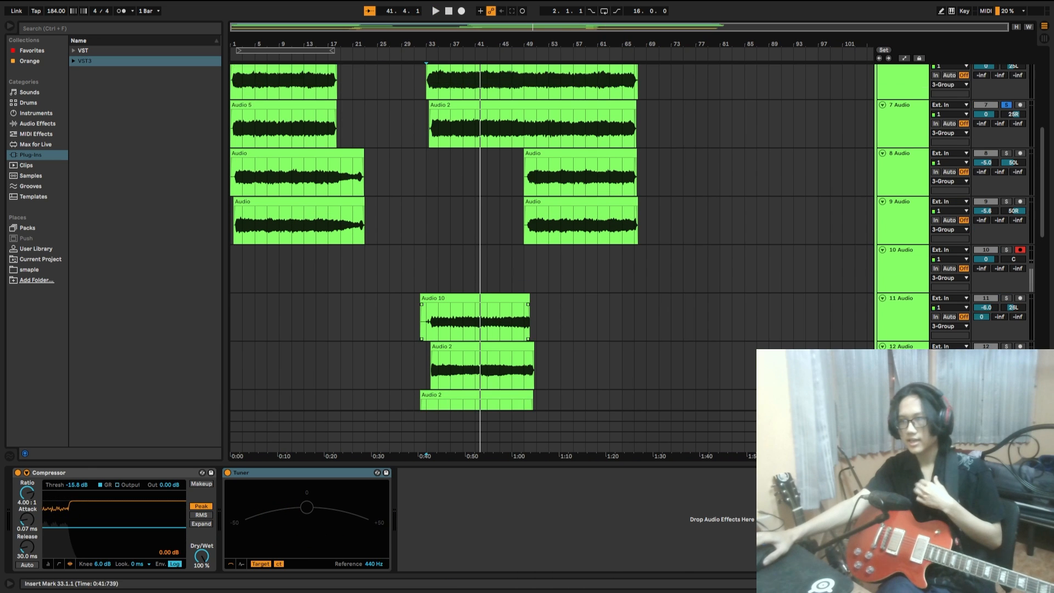
- Solo track 11, highlight its section from bar 33 to bar 51, and highlight the clips on tracks 11 to 14
scroll(549, 236, down, 2)
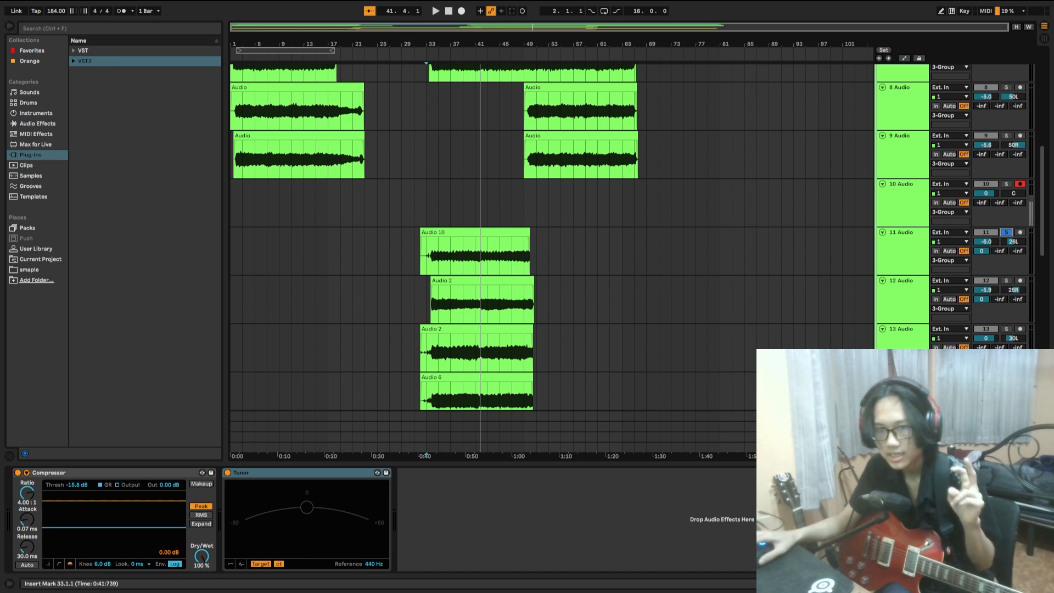
scroll(549, 236, down, 2)
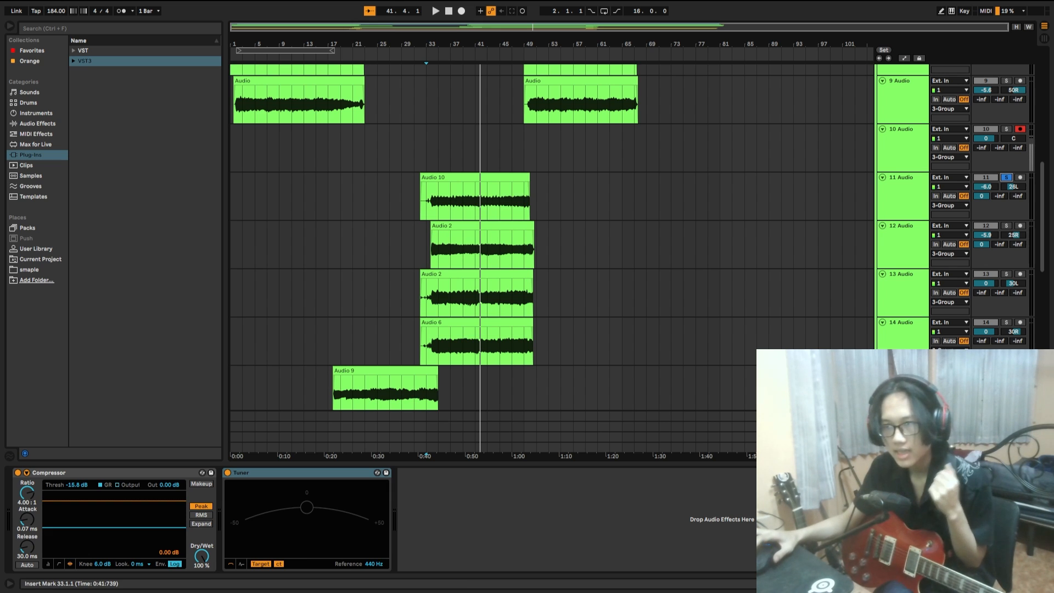
scroll(426, 176, up, 1)
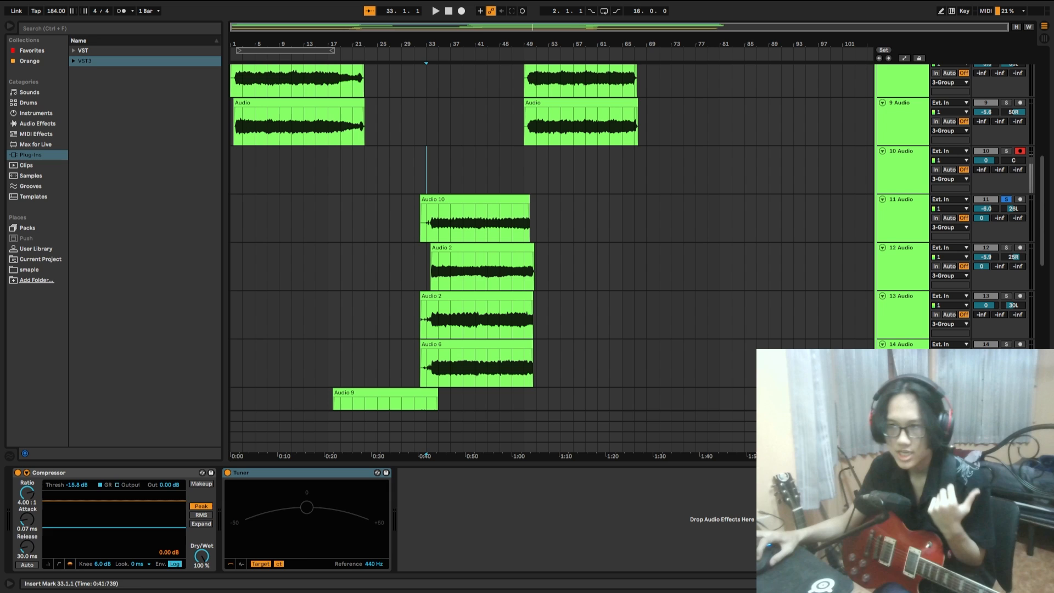
drag(426, 175, 537, 217)
click(537, 219)
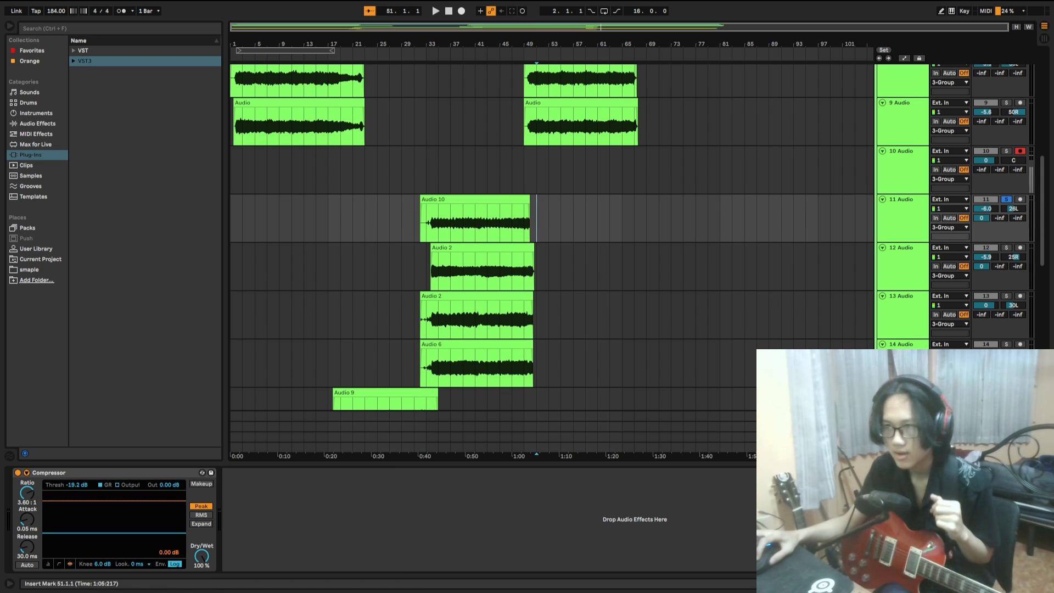
drag(414, 172, 530, 364)
click(533, 364)
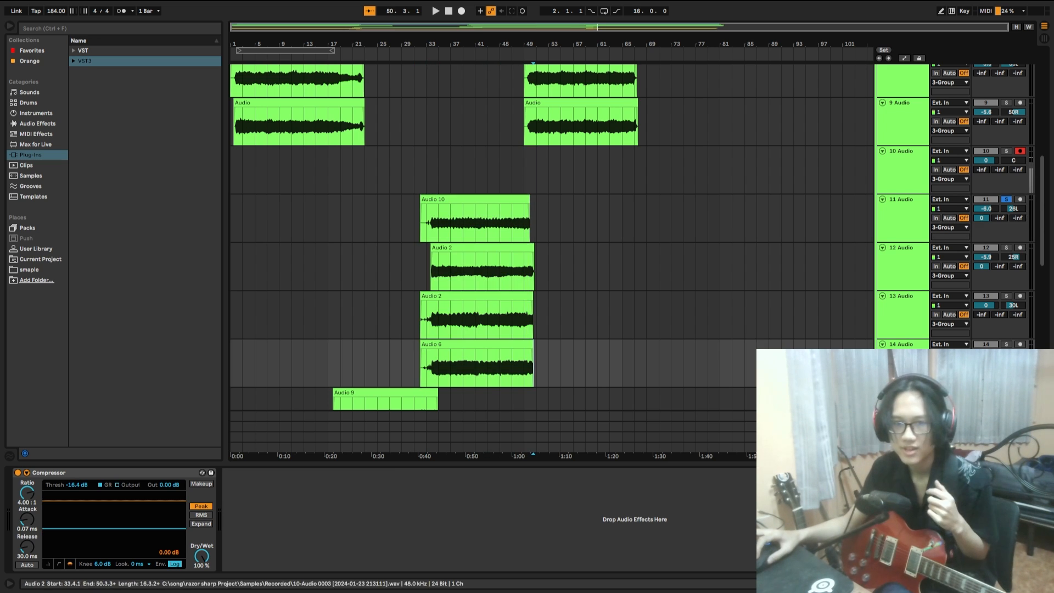
drag(560, 171, 415, 316)
- Play the soloed track 11 from bar 32 and highlight its clip up to bar 50
click(402, 267)
scroll(432, 175, up, 2)
click(405, 171)
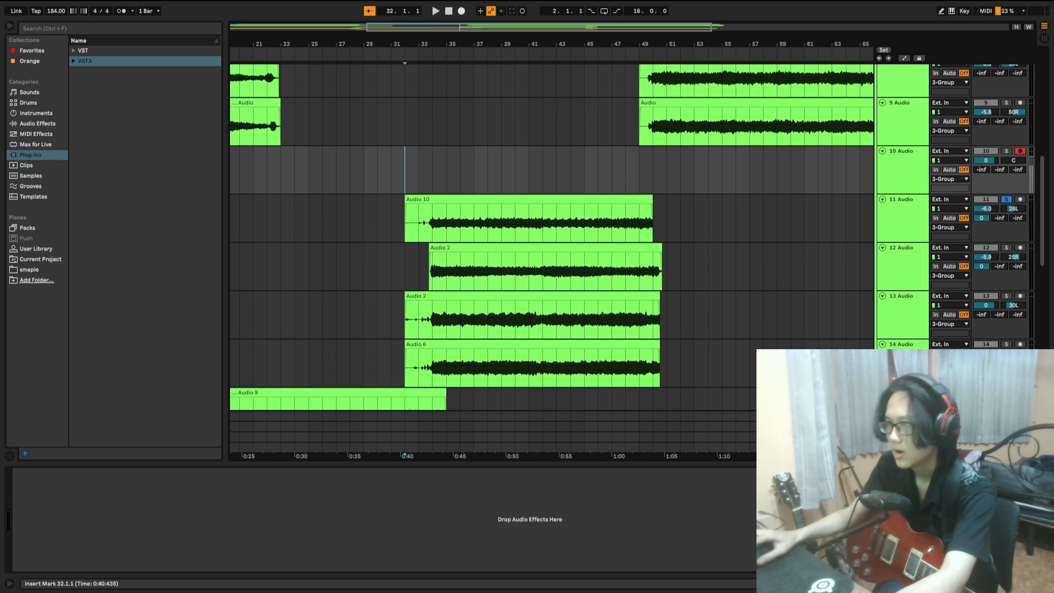
key(space)
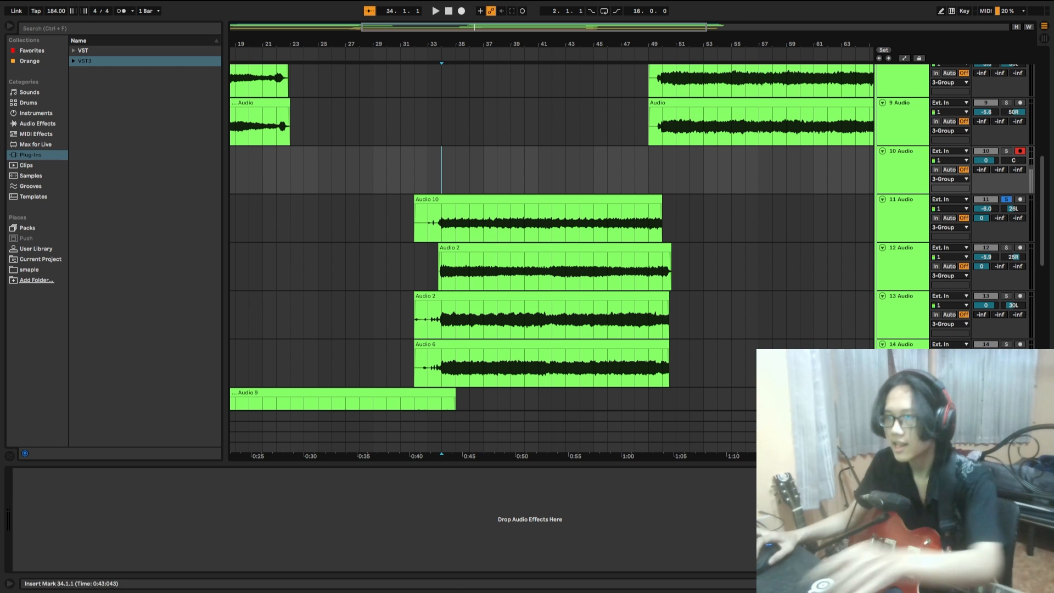
drag(456, 219, 659, 220)
click(663, 220)
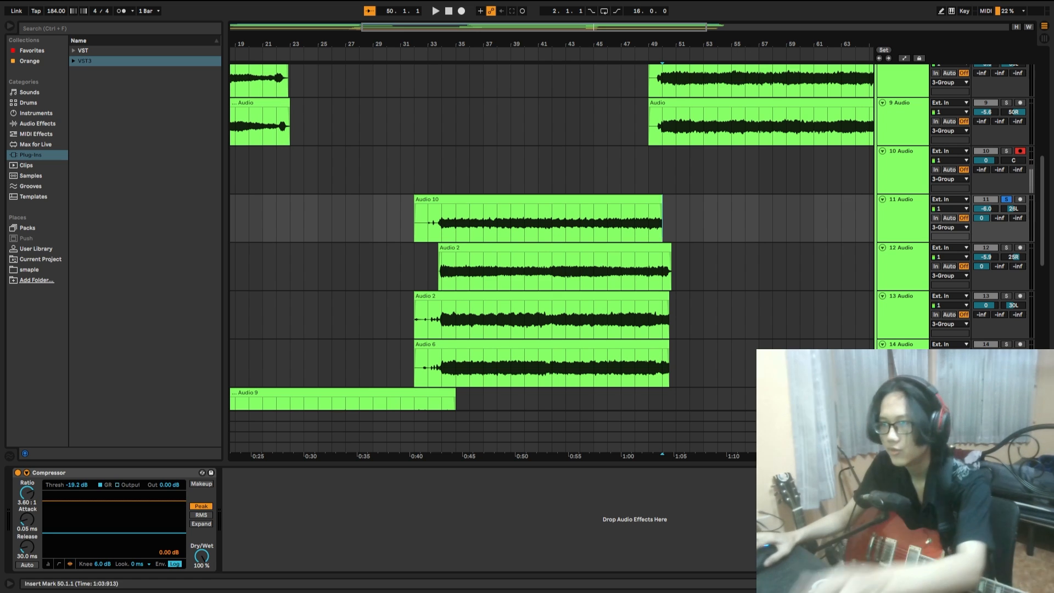
- Solo track 12 instead and play it from bar 34
scroll(549, 237, down, 2)
click(442, 206)
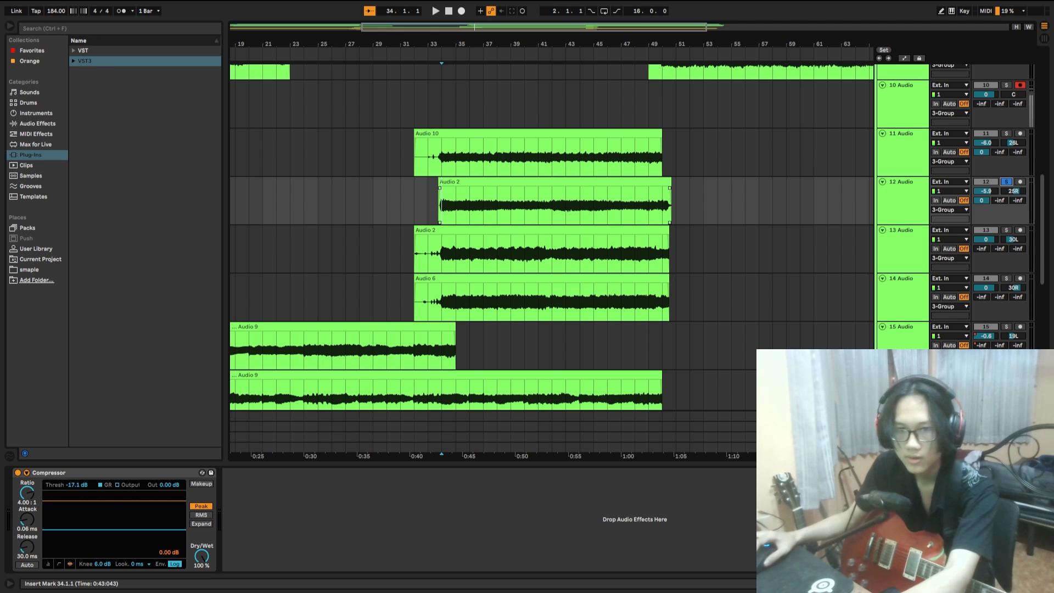
key(space)
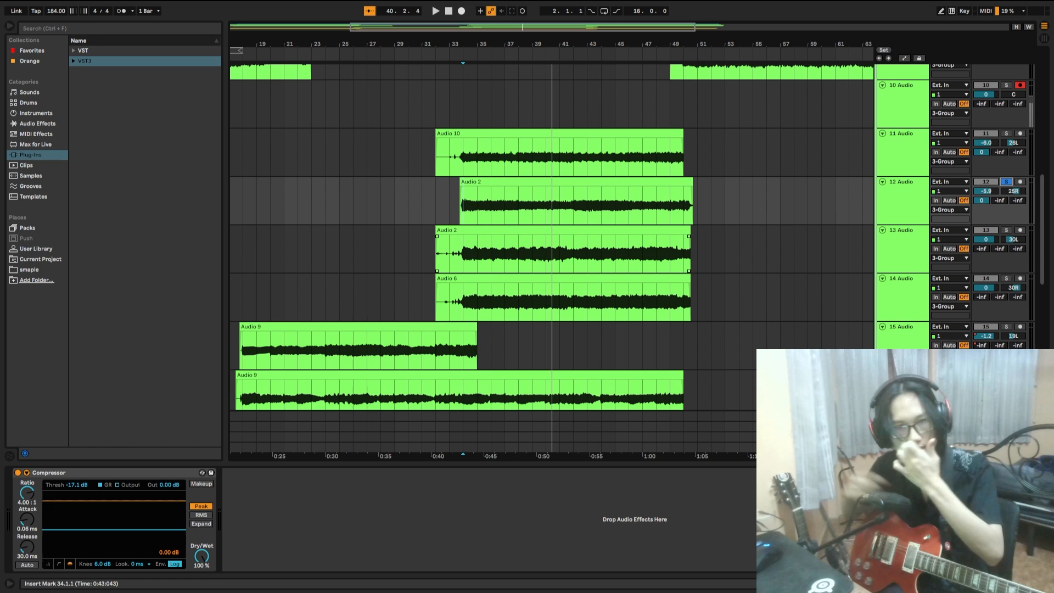
- Look through the lower guitar groups and select bars 17 to 50 of the clip on track 21
click(505, 198)
scroll(549, 247, down, 2)
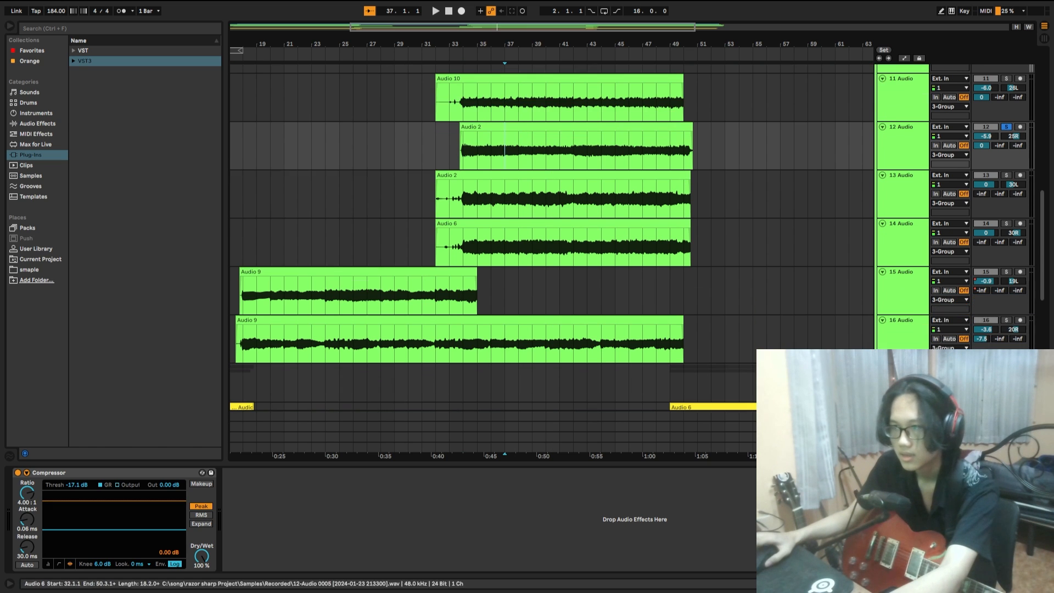
click(462, 198)
scroll(549, 219, down, 6)
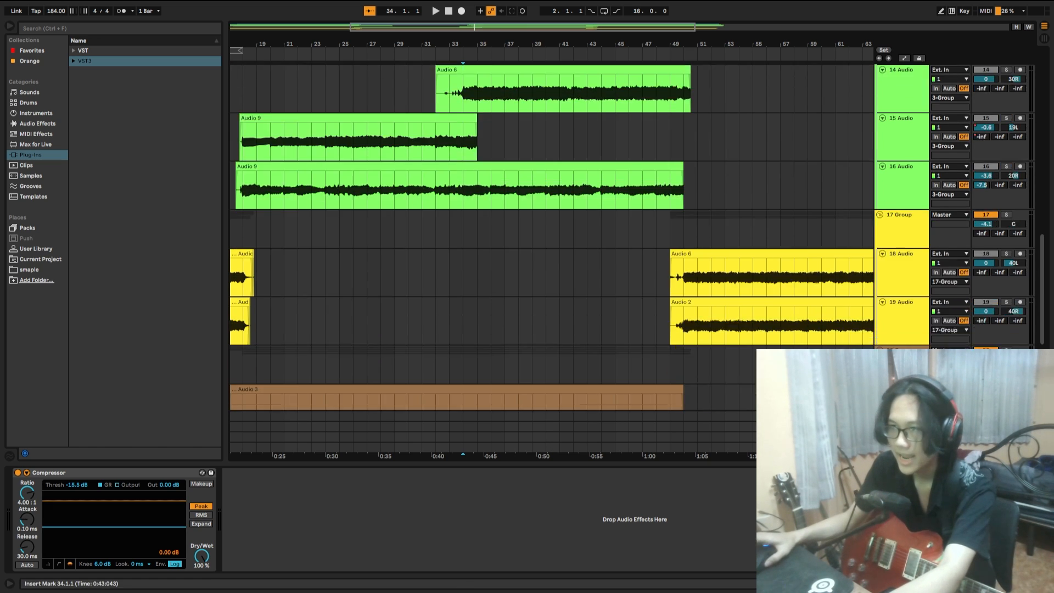
click(455, 187)
key(shift+Up)
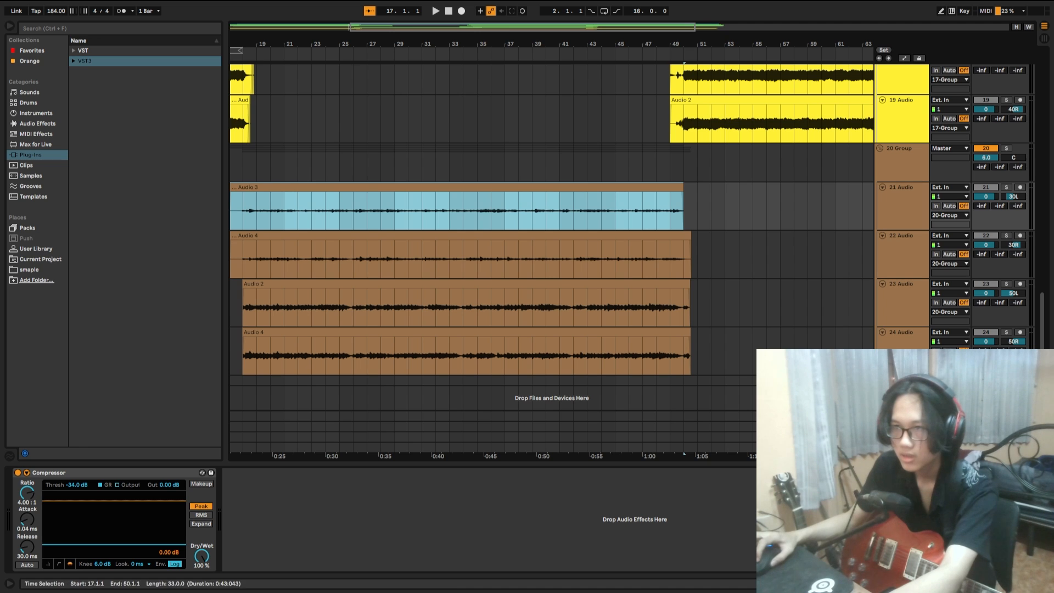
- Solo tracks 13 and 14 together and play them from bar 34
scroll(549, 236, up, 5)
scroll(463, 219, up, 4)
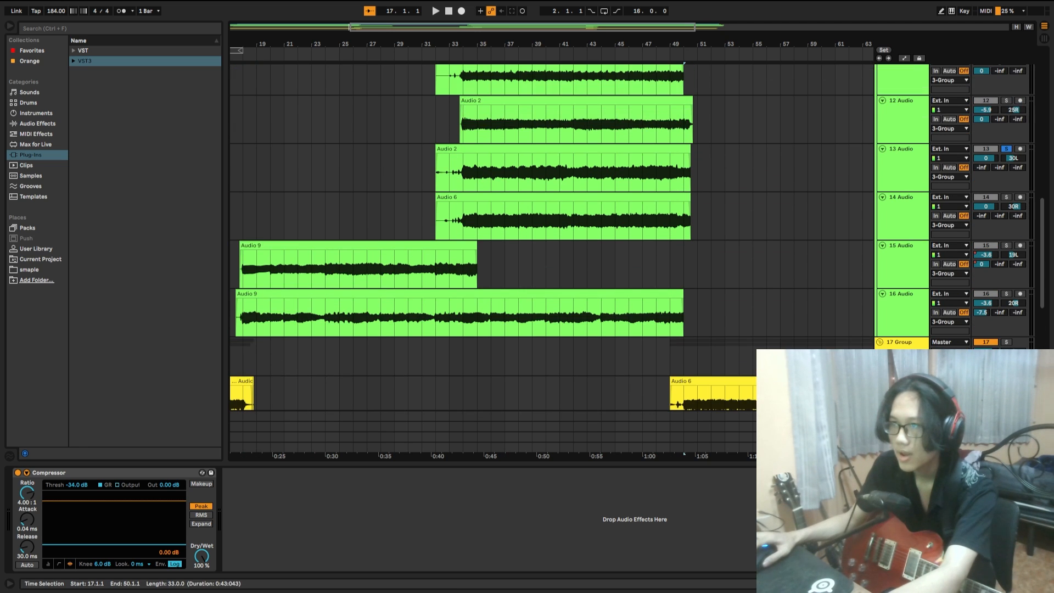
click(463, 173)
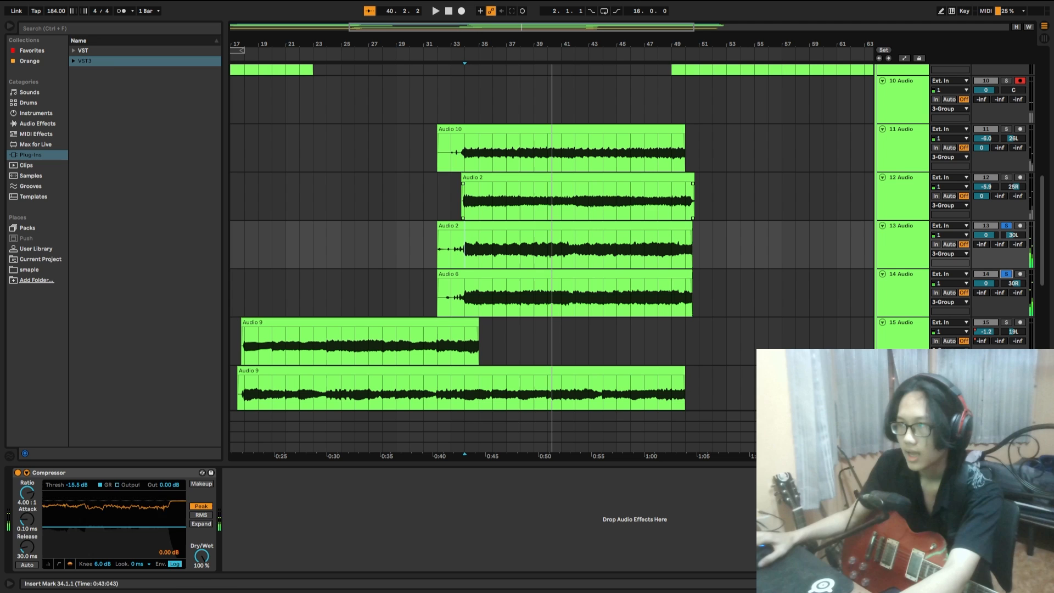
key(space)
- Highlight the clips on tracks 13 and 14 over their length from bar 32
drag(740, 248, 692, 250)
click(438, 295)
click(693, 295)
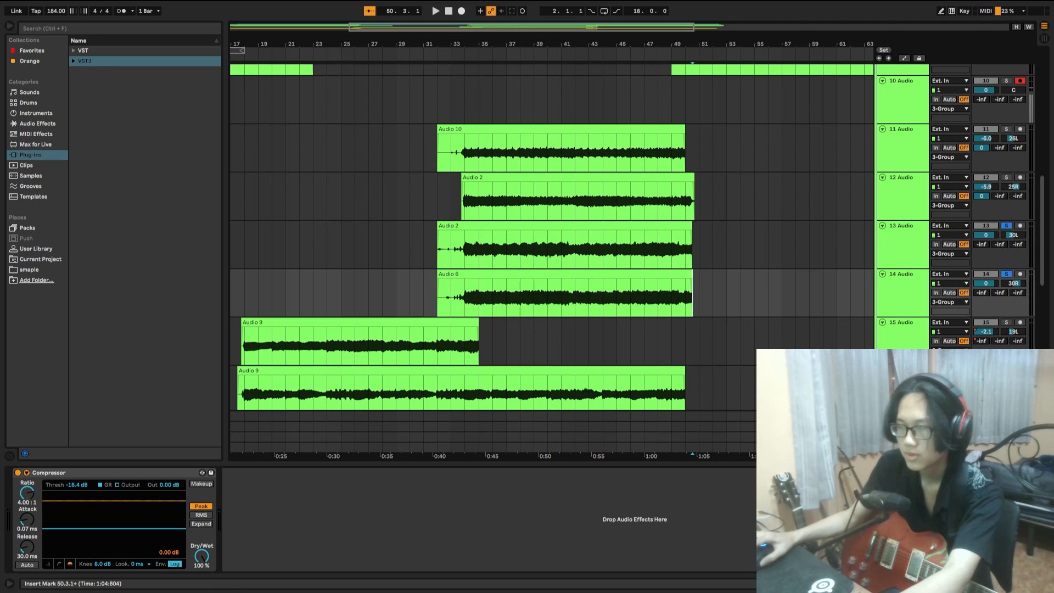
- Solo track 16 on its own and play it from bar 34
click(438, 197)
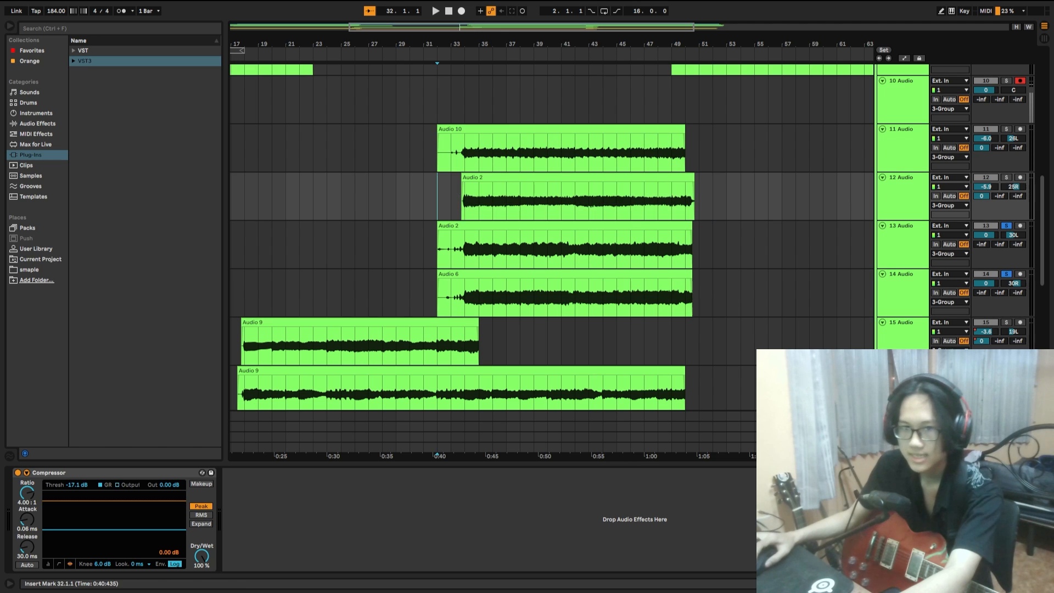
scroll(579, 237, down, 5)
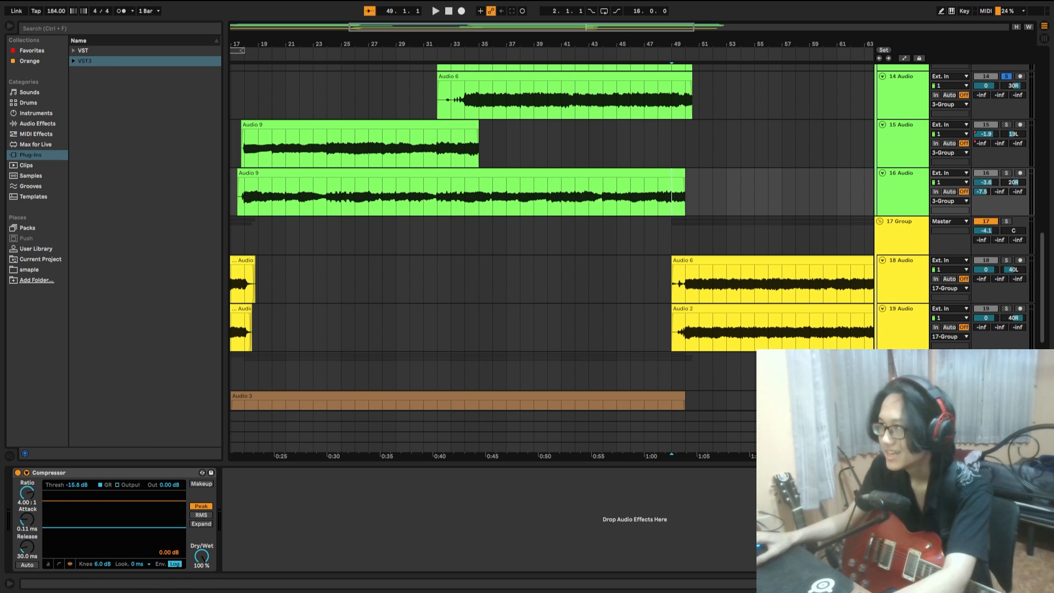
key(space)
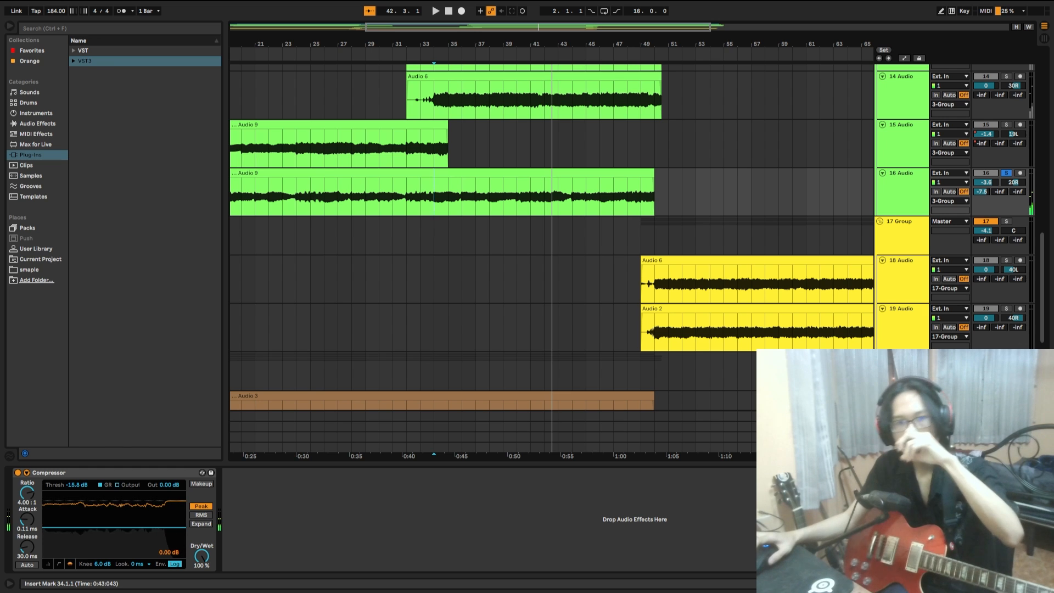
- Open the middle drums clip, from bar 18 to bar 34, in the piano roll and highlight its 16-bar pattern
scroll(552, 237, down, 6)
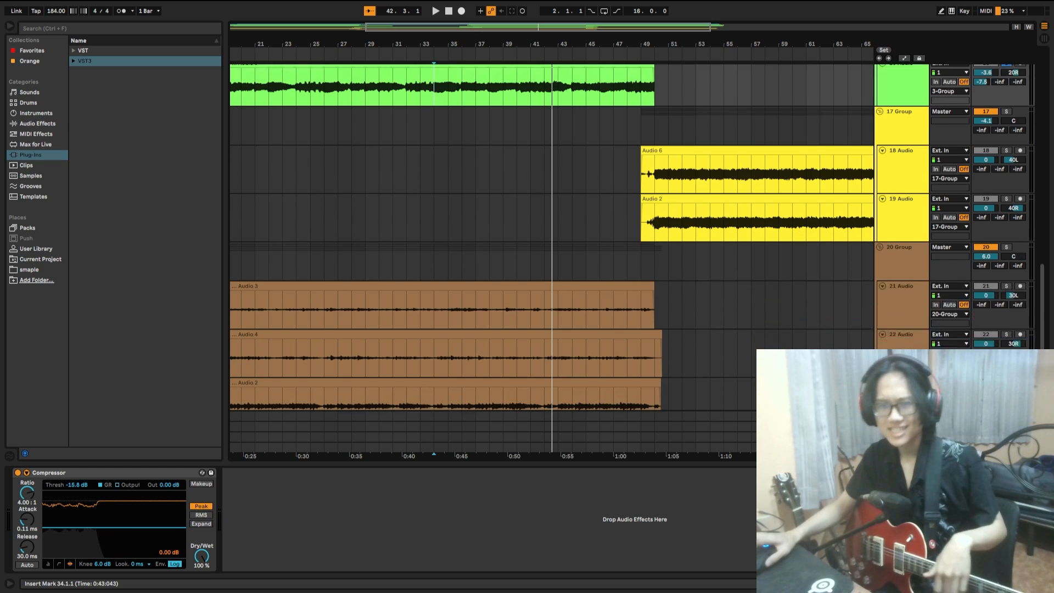
scroll(552, 236, up, 4)
scroll(552, 236, down, 4)
scroll(552, 236, up, 10)
scroll(552, 236, up, 8)
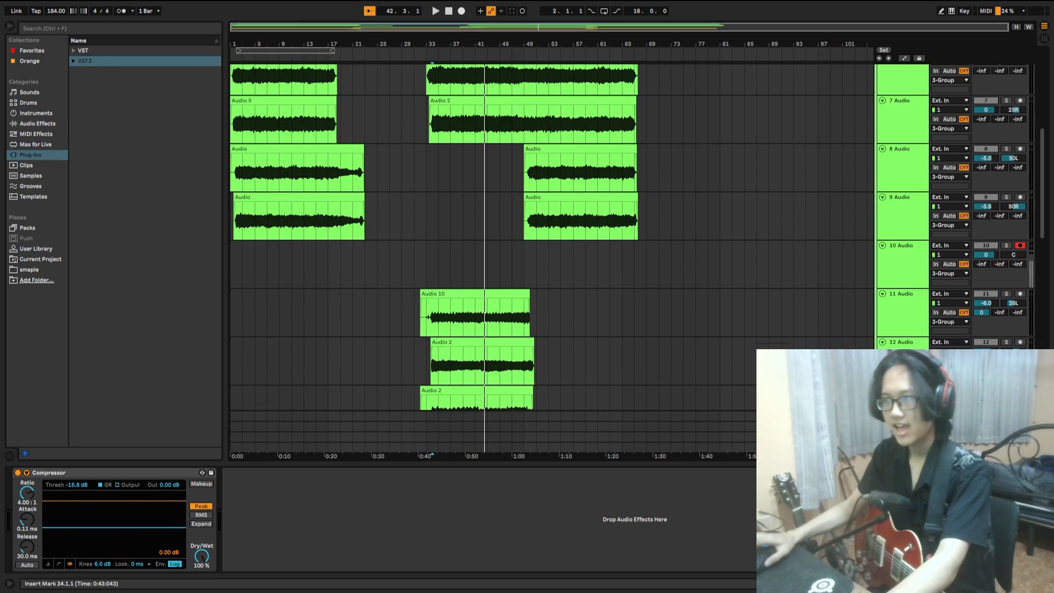
double_click(383, 70)
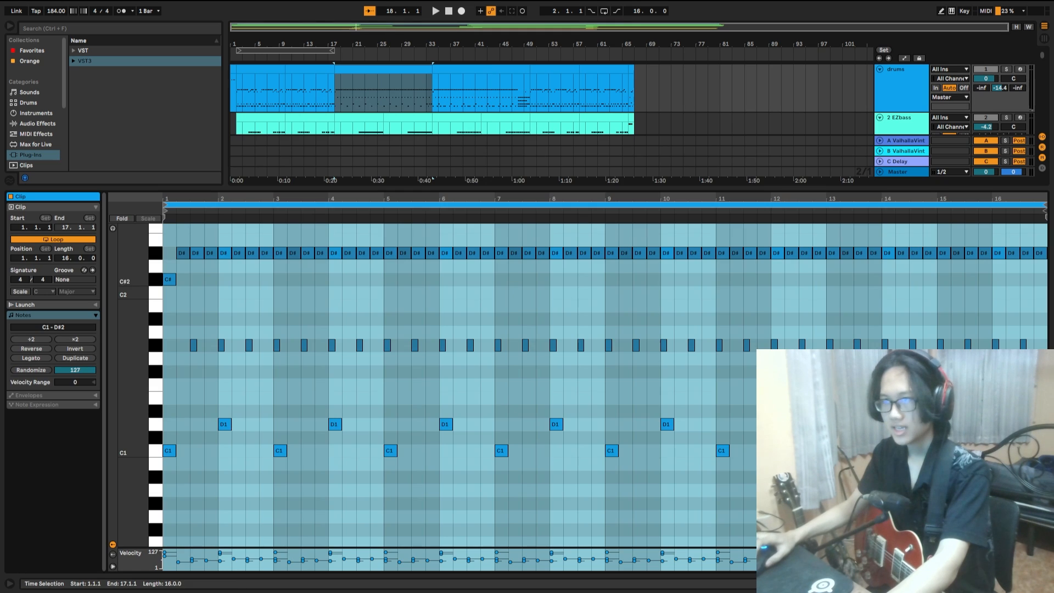
drag(171, 487, 786, 399)
drag(1041, 398, 1041, 399)
click(1042, 373)
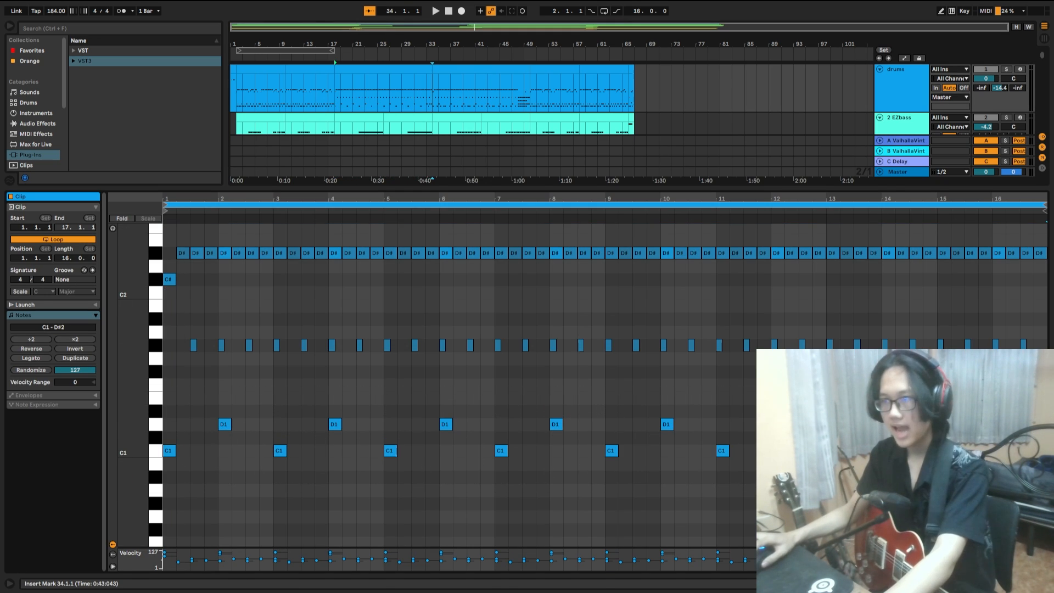
- Open the drums clip starting at bar 34 in the piano roll and highlight its kick pattern and closing fill
double_click(439, 71)
drag(164, 482, 922, 458)
drag(940, 500, 976, 346)
click(1021, 388)
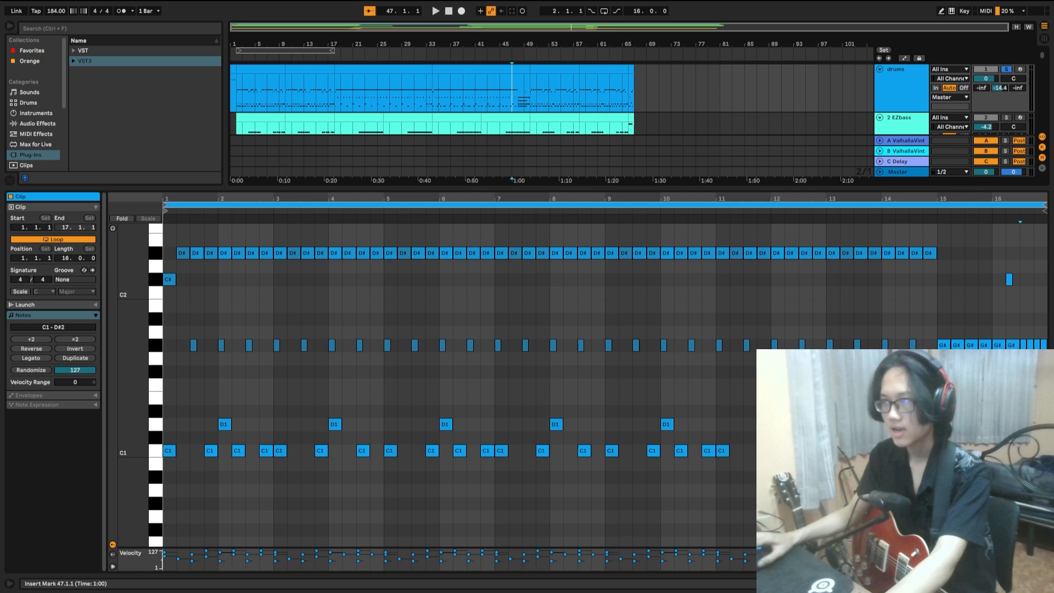
- Play the soloed drums track from bar 34 with its Superior Drummer 3 window shown and moved higher
double_click(901, 69)
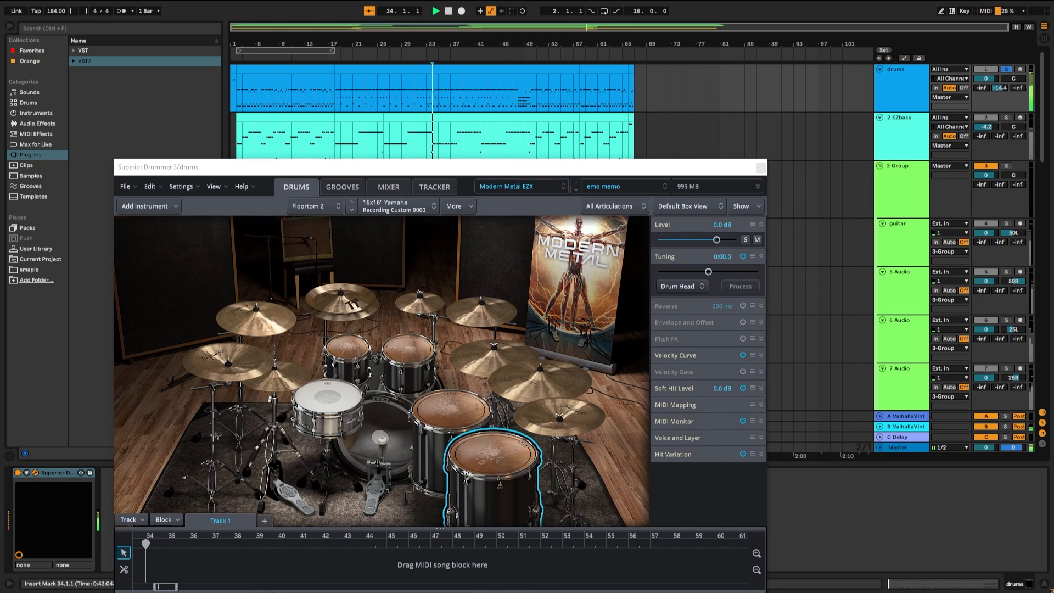
drag(493, 170, 469, 118)
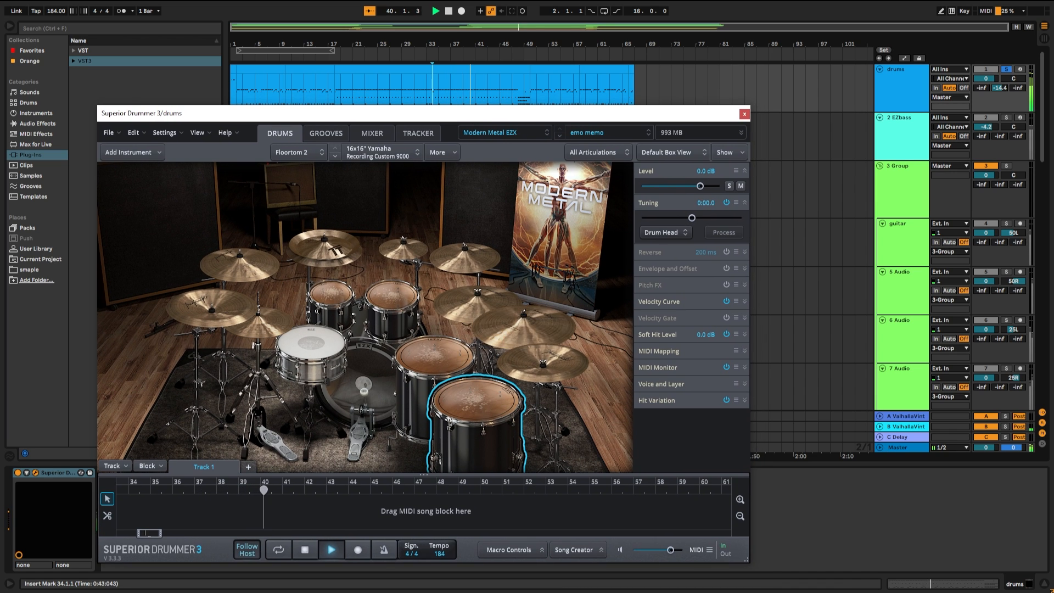
key(space)
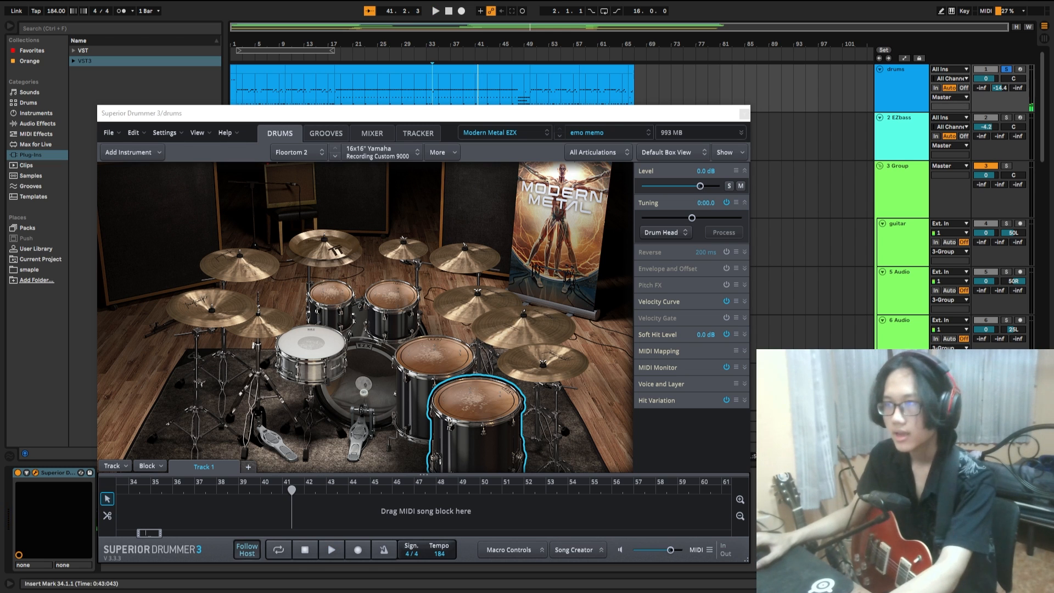
- Play the drum fill from bar 47, beat 3, moving the Superior Drummer 3 window to uncover the arrangement
mouse_move(484, 111)
mouse_down()
mouse_move(488, 160)
mouse_move(520, 69)
mouse_move(520, 133)
mouse_up()
click(525, 98)
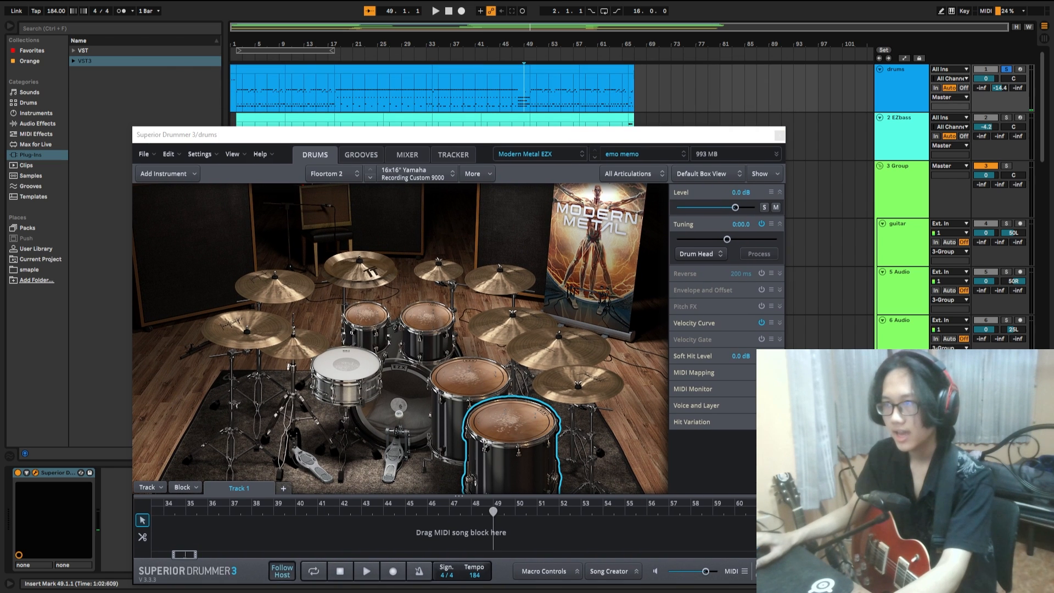
scroll(512, 95, up, 4)
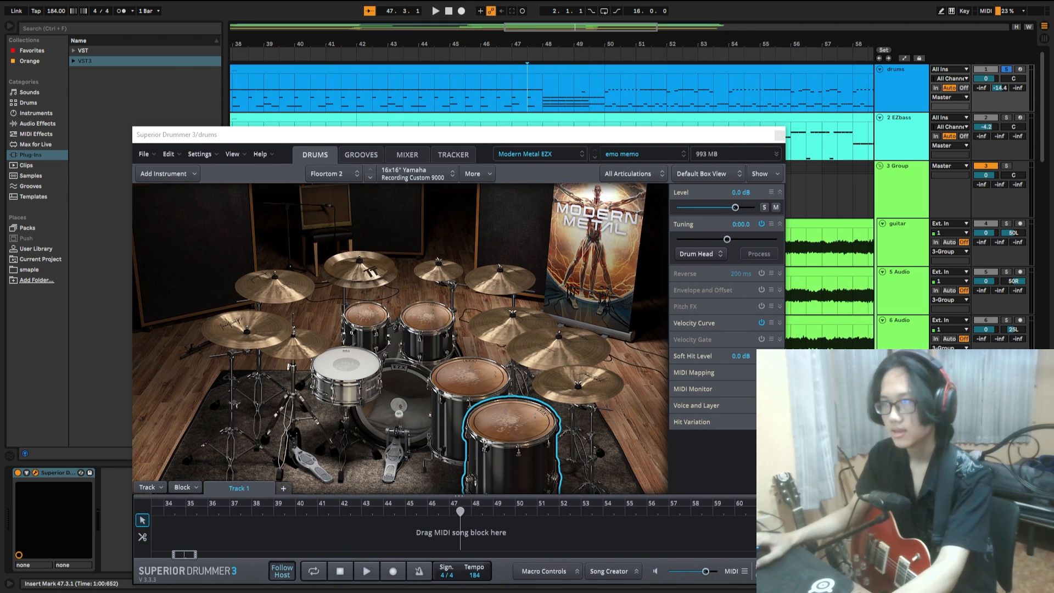
key(space)
drag(515, 139, 537, 41)
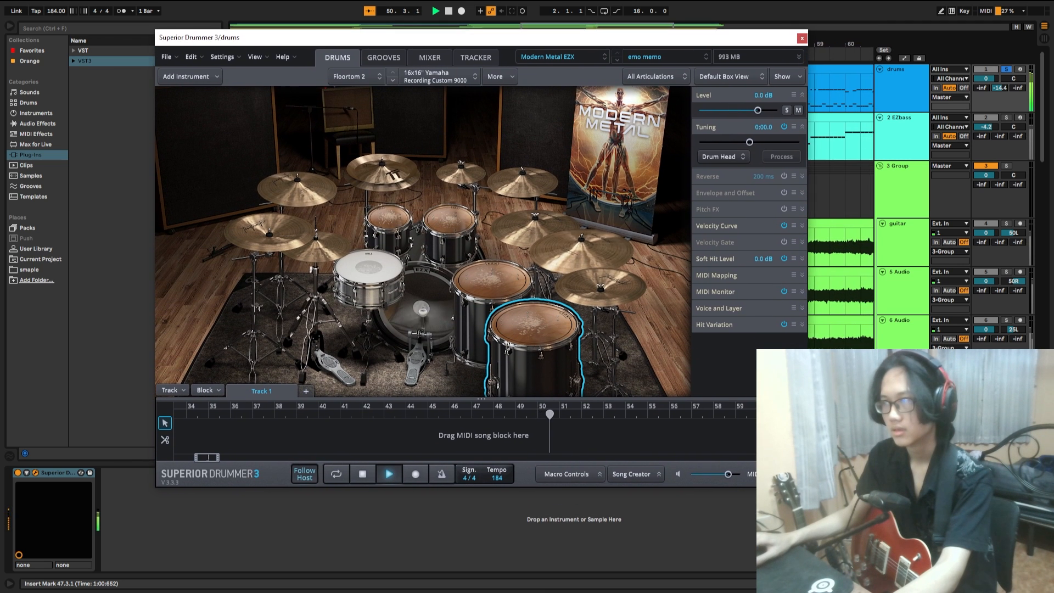
- Close the Superior Drummer 3 window, stop playback, and return to the first guitar group's tracks
click(803, 38)
click(489, 187)
key(space)
scroll(489, 187, down, 5)
scroll(490, 187, down, 2)
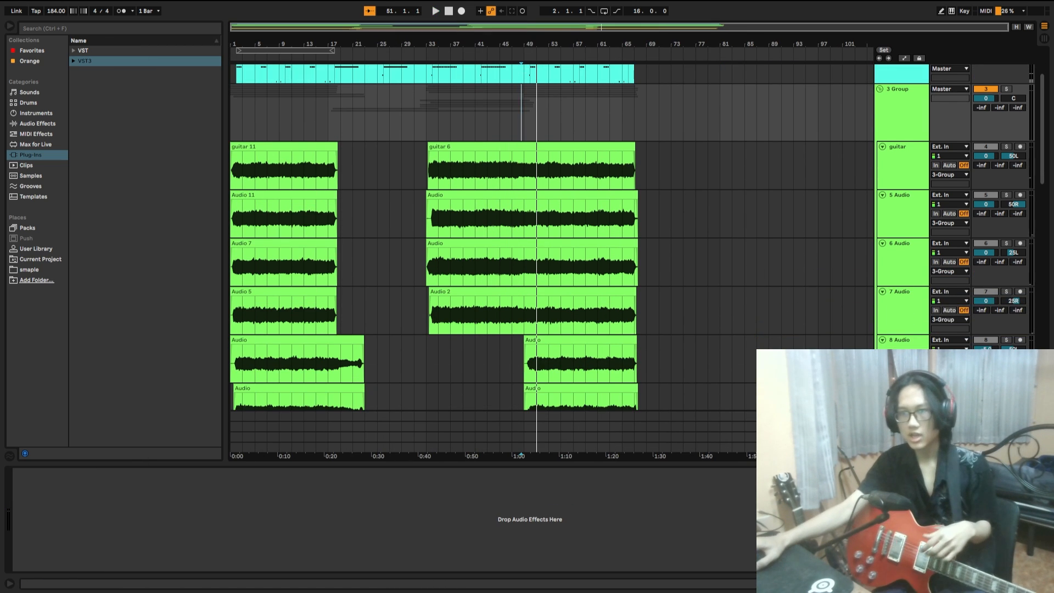
- Highlight the green guitar group's opening section from bar 1 to bar 23 and look through the yellow and brown groups
drag(231, 121, 363, 398)
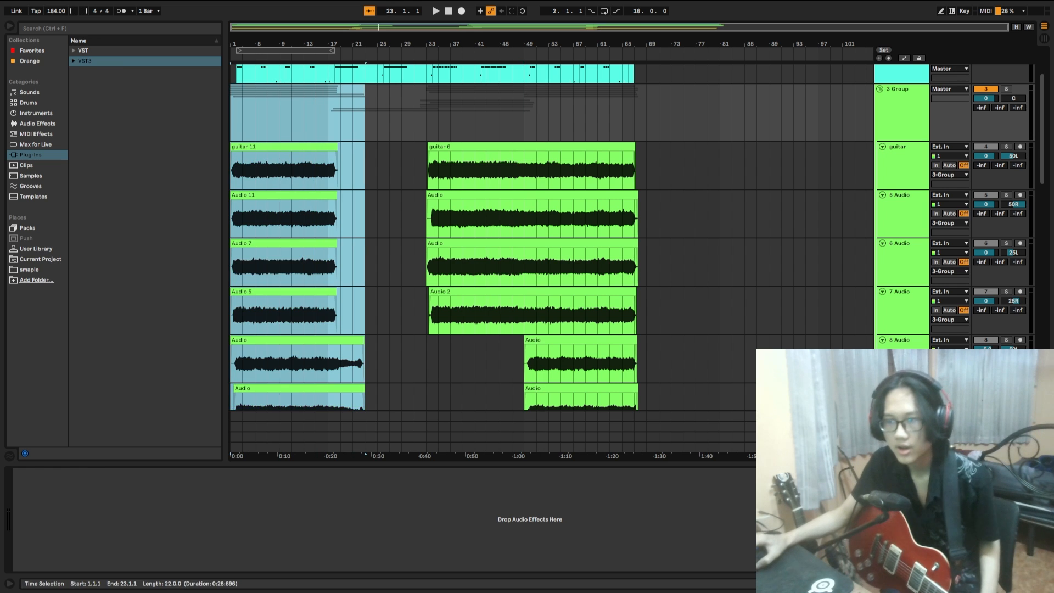
scroll(360, 351, down, 3)
click(353, 294)
scroll(353, 294, down, 8)
scroll(550, 237, down, 5)
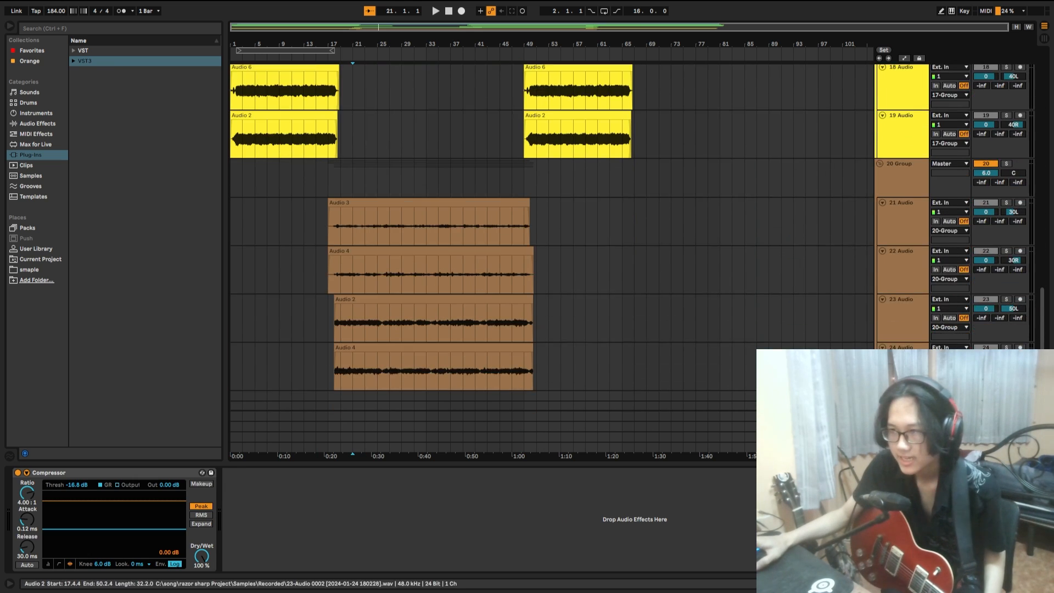
- Look back over the arrangement from the brown guitar group up to the drums, and review the green guitar group's tracks again
scroll(551, 238, up, 10)
scroll(551, 237, up, 1)
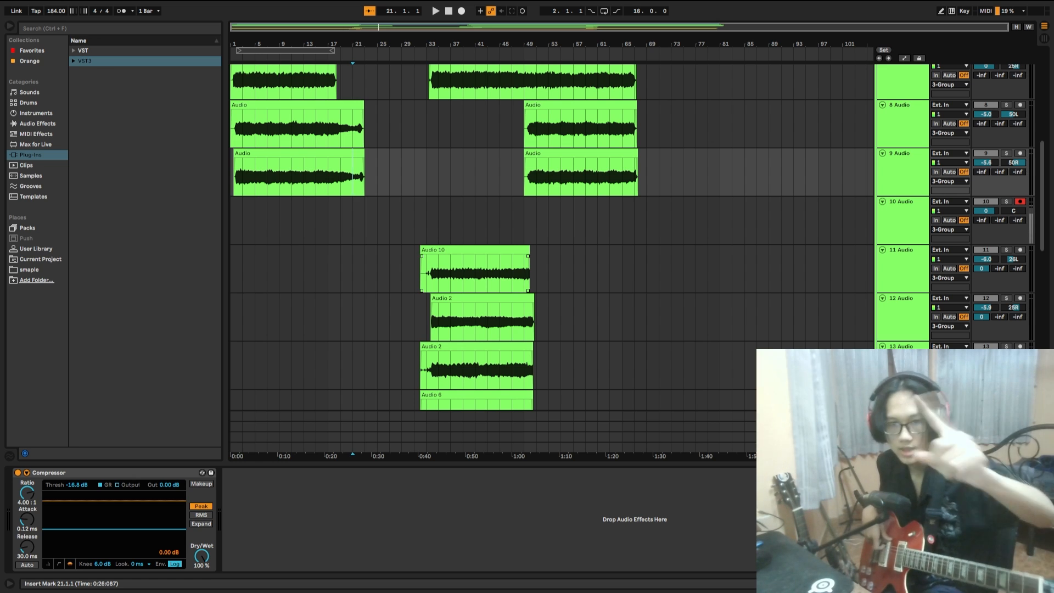
scroll(549, 237, up, 8)
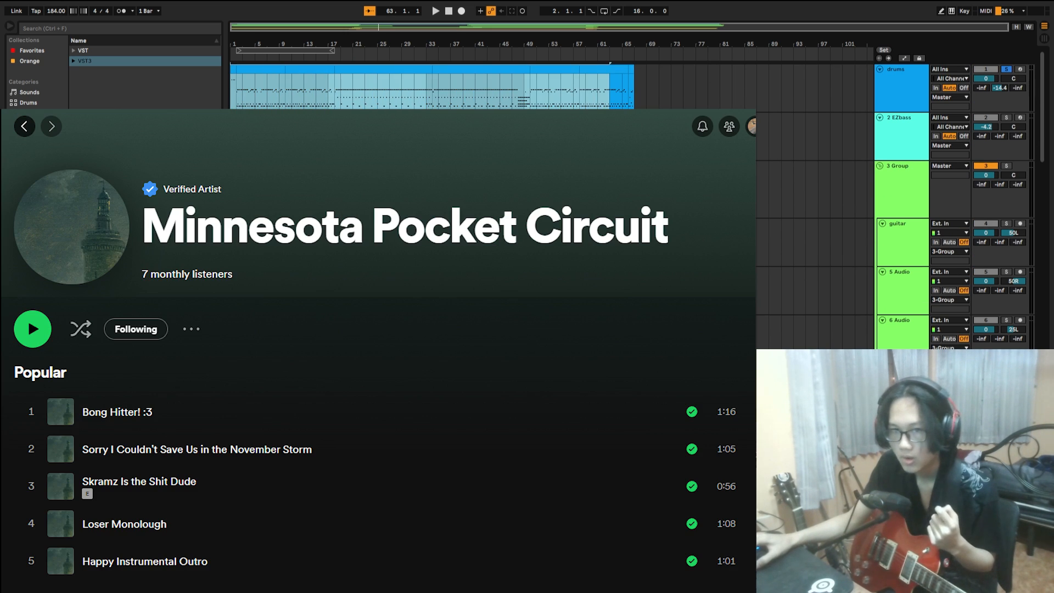
scroll(954, 209, down, 3)
scroll(953, 208, down, 1)
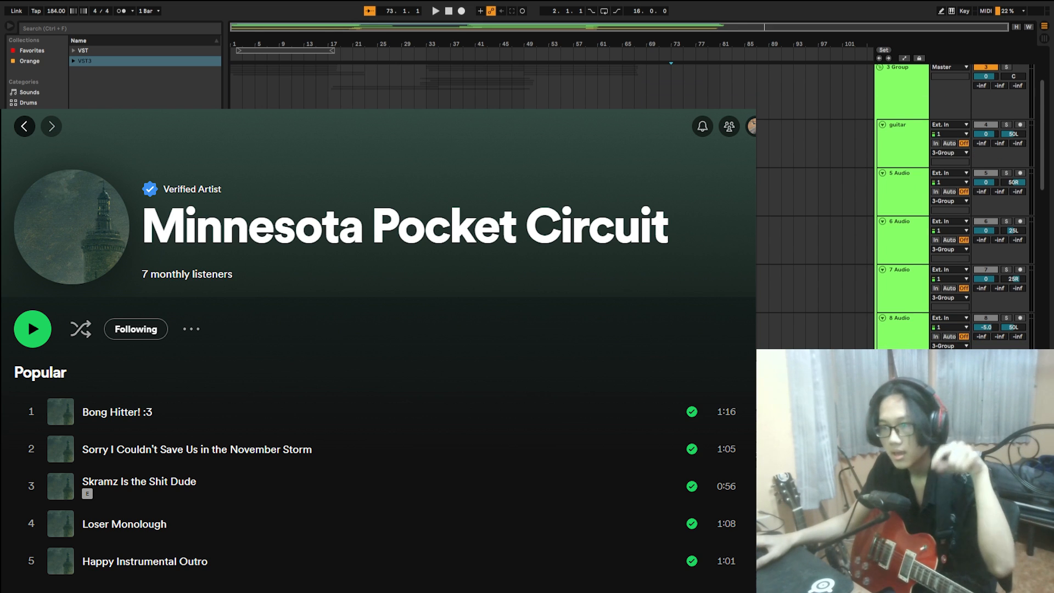
scroll(954, 209, down, 6)
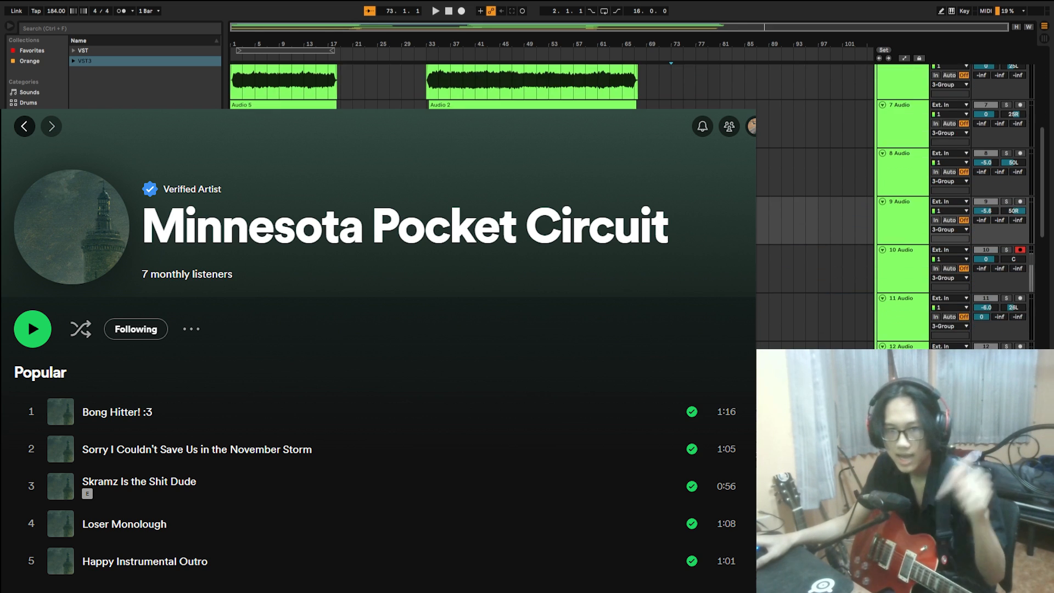
scroll(954, 209, down, 3)
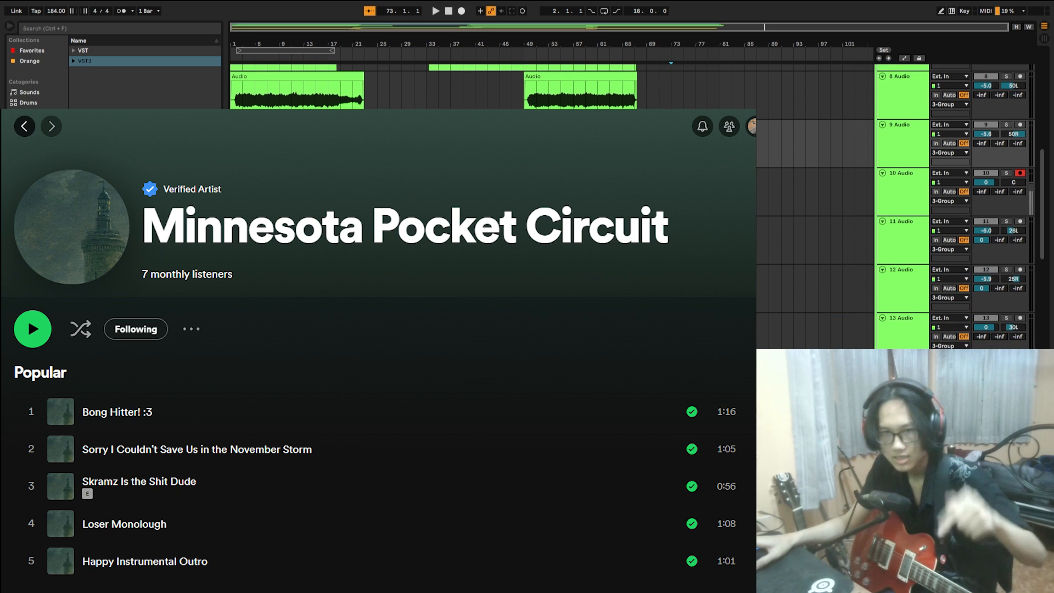
scroll(953, 209, down, 2)
scroll(954, 209, down, 1)
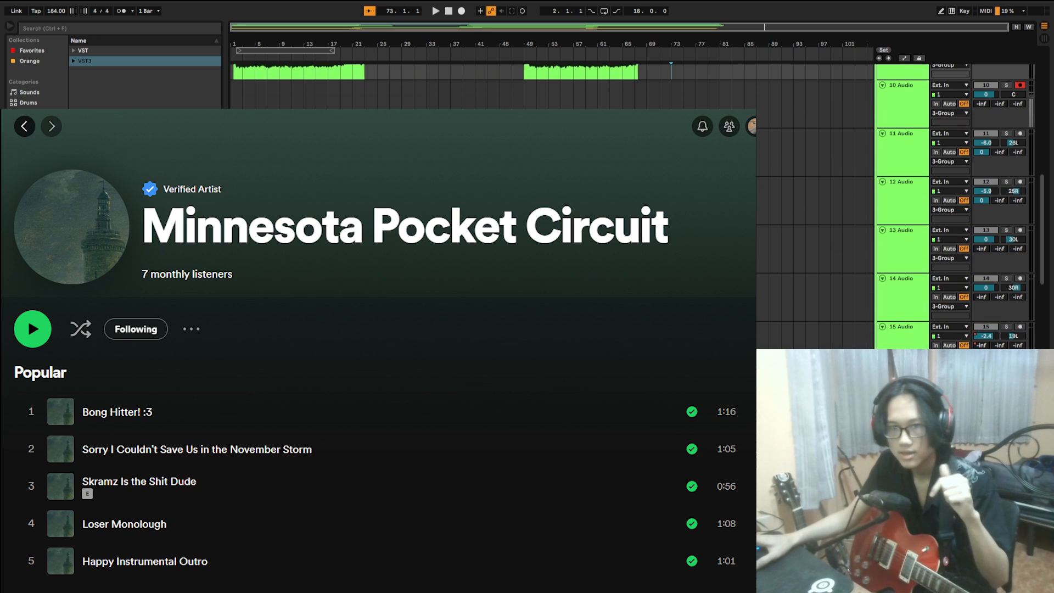